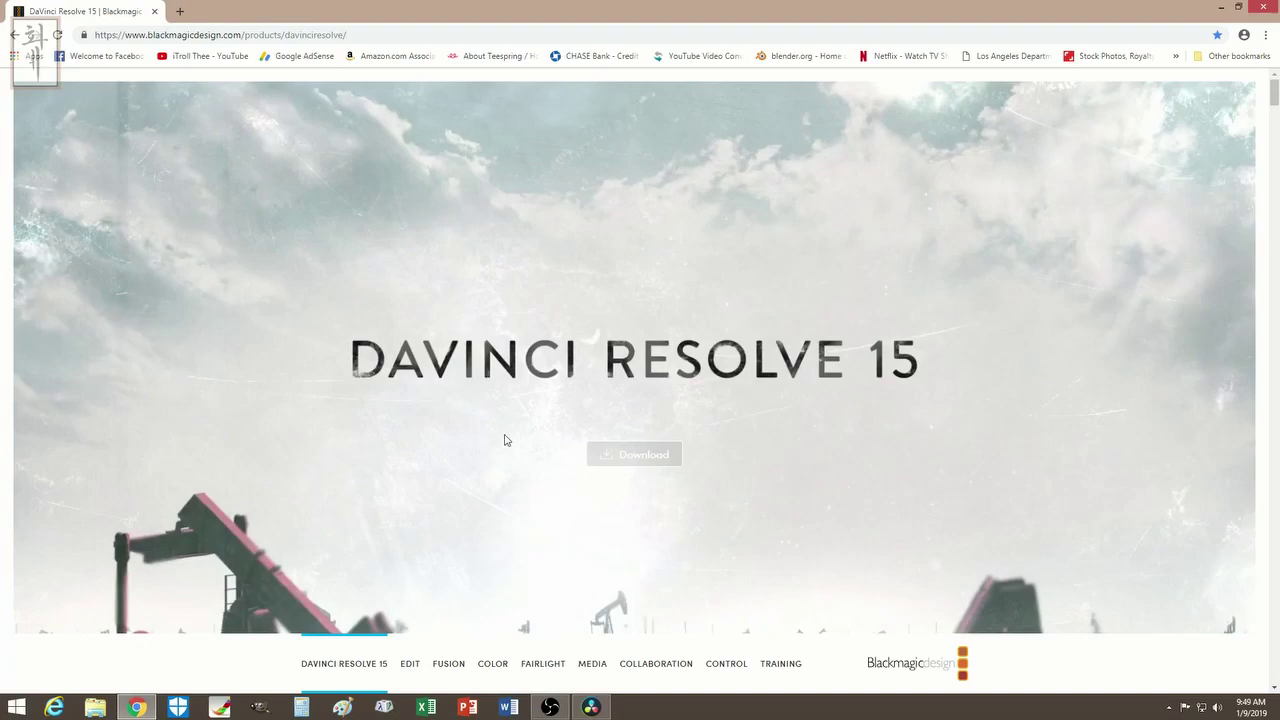
# Find the DaVinci Resolve 15 and Studio download options on the Blackmagic Design product page, and close the browser.
pyautogui.click(366, 34)
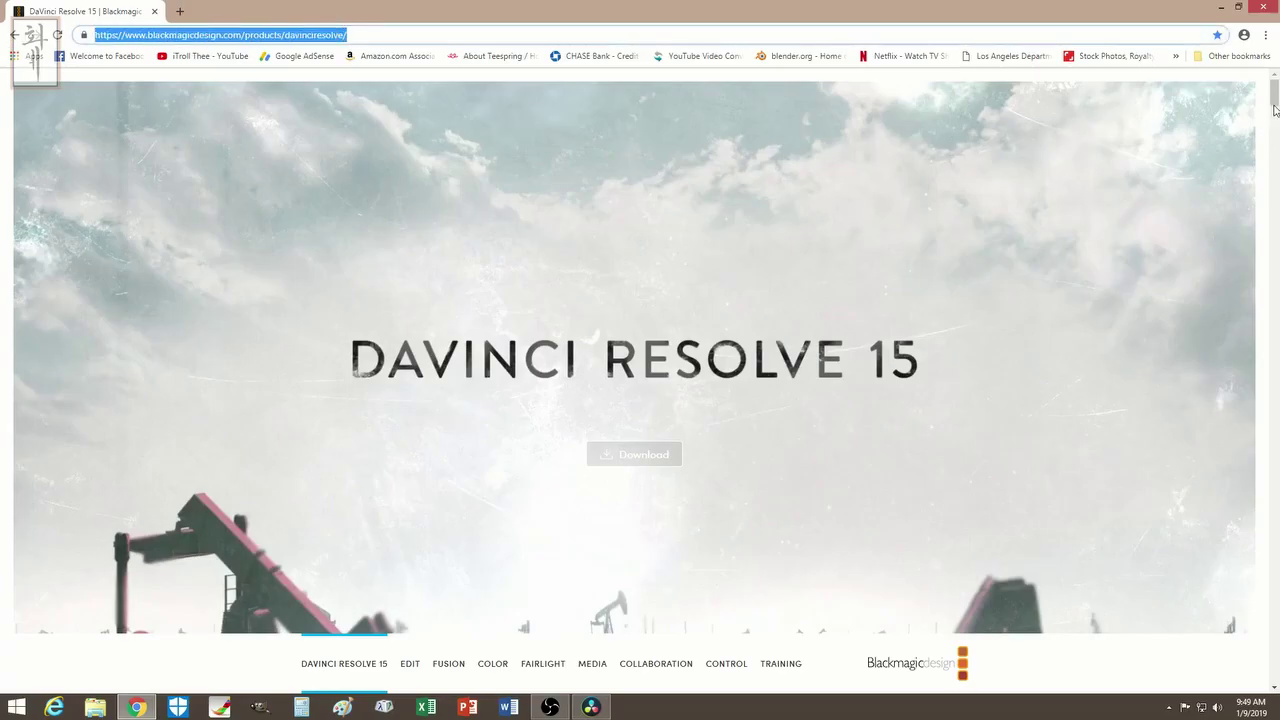
pyautogui.moveTo(1274, 95); pyautogui.dragTo(1273, 684)
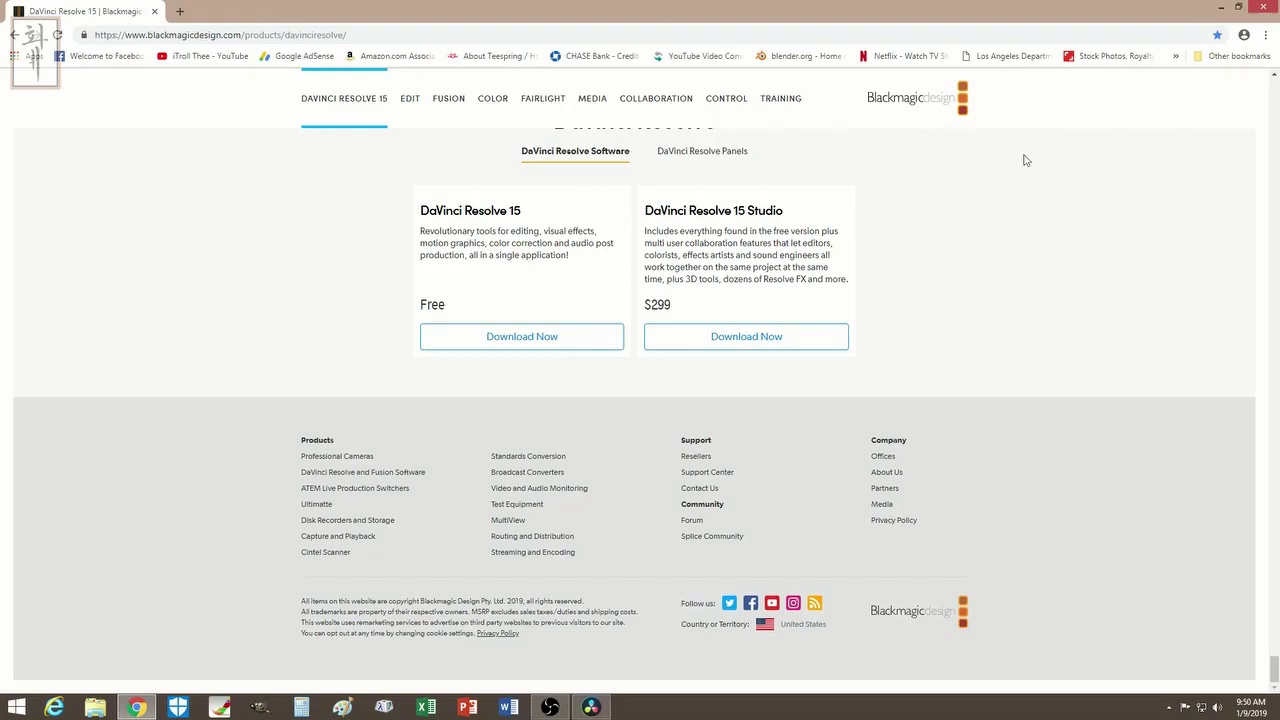
pyautogui.click(1262, 16)
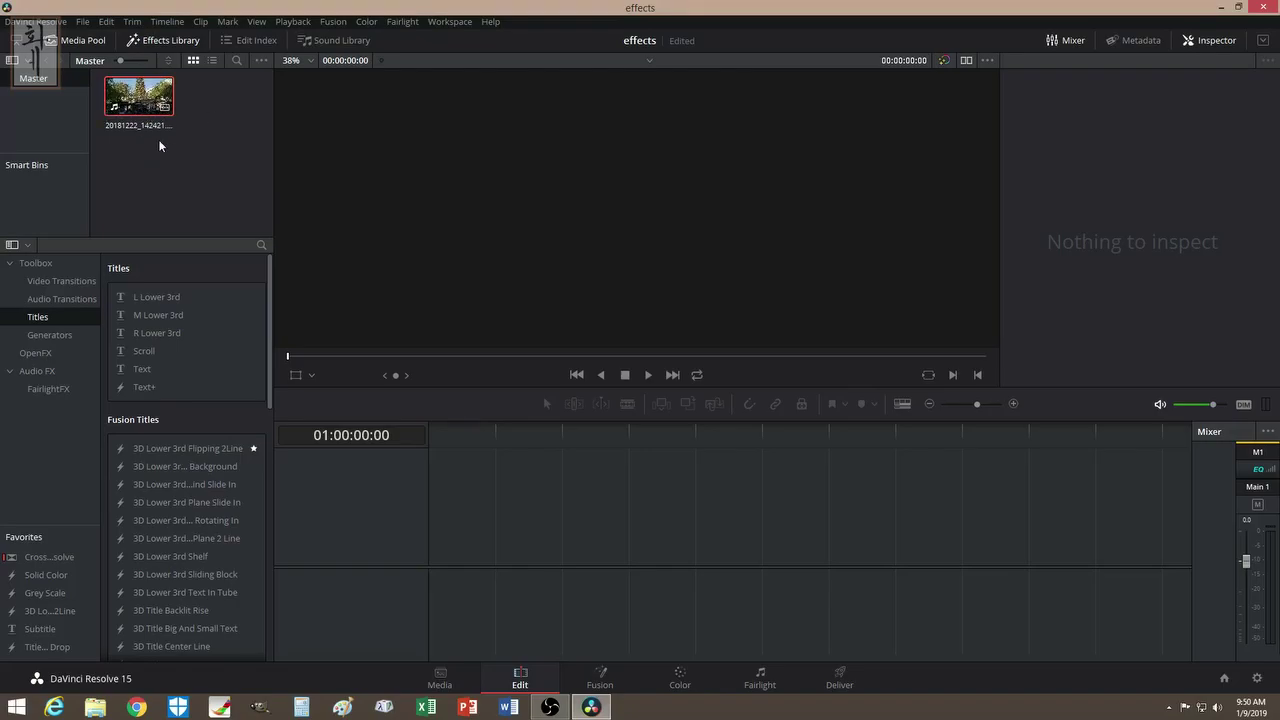
# Create a timeline from the street clip in the media pool and open it on the Color page.
pyautogui.moveTo(135, 100); pyautogui.dragTo(506, 553)
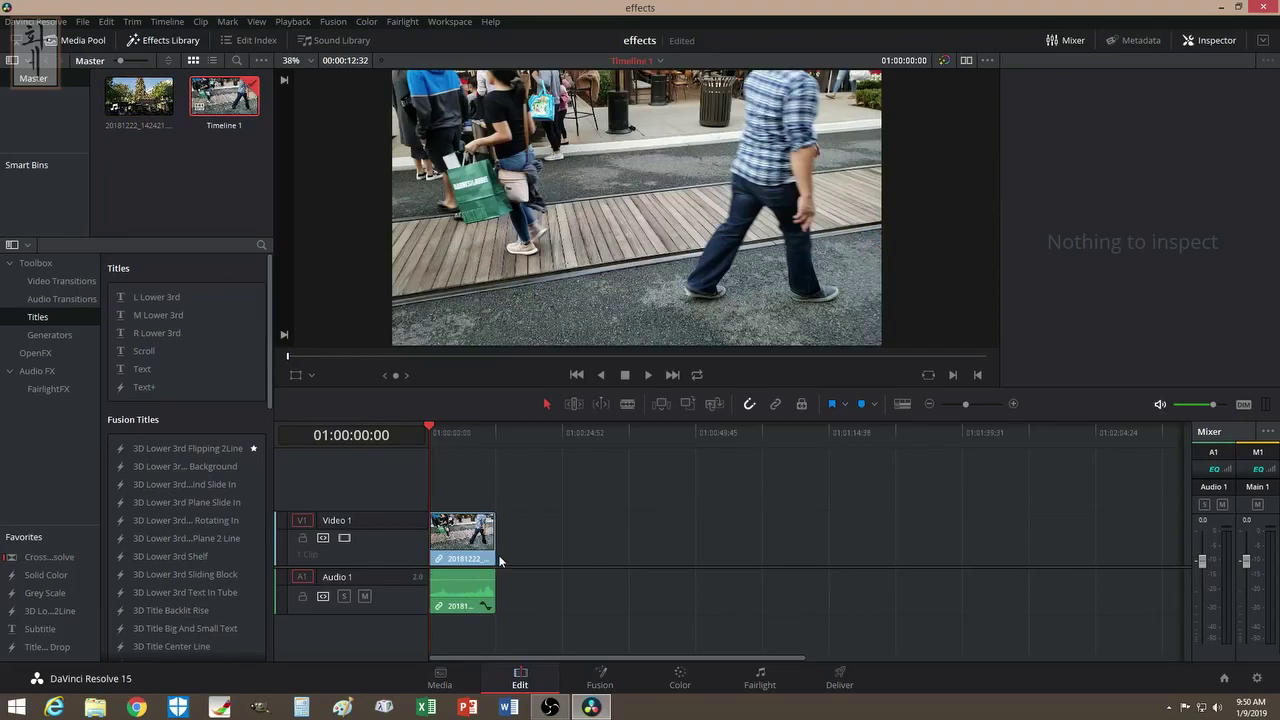
pyautogui.click(680, 682)
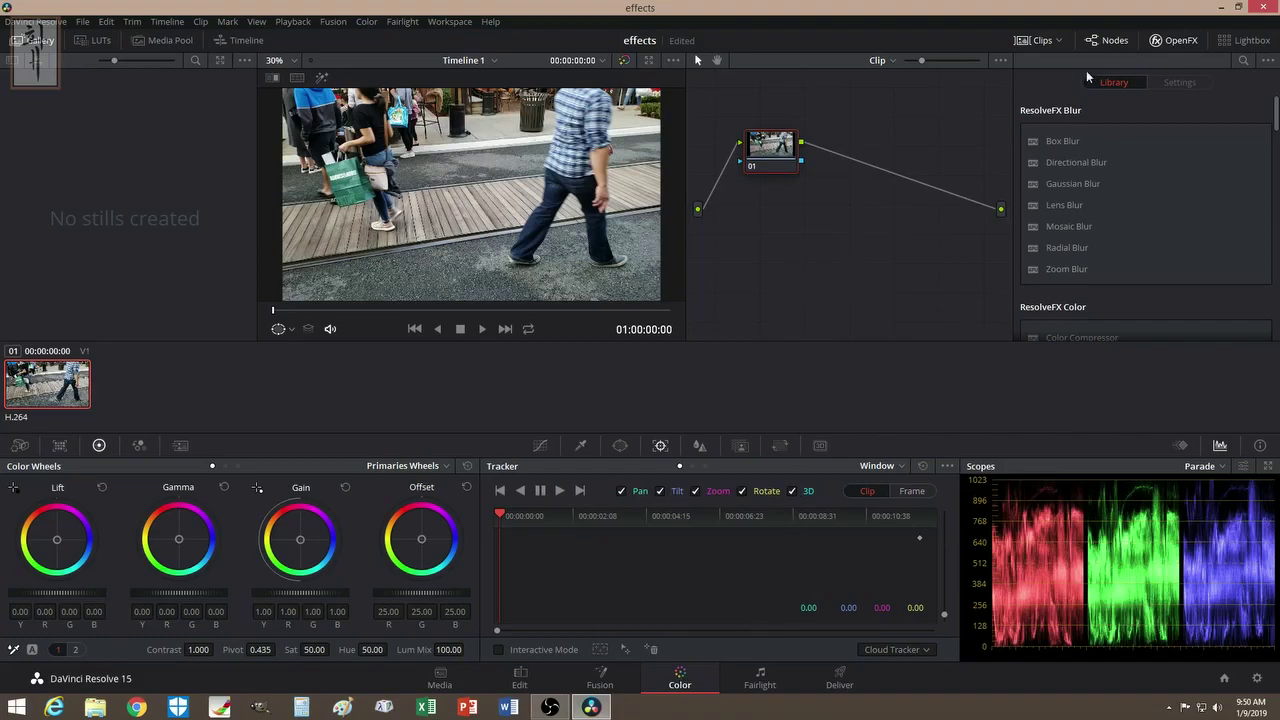
# Hide the OpenFX library and add two serial nodes after node 01.
pyautogui.click(1172, 41)
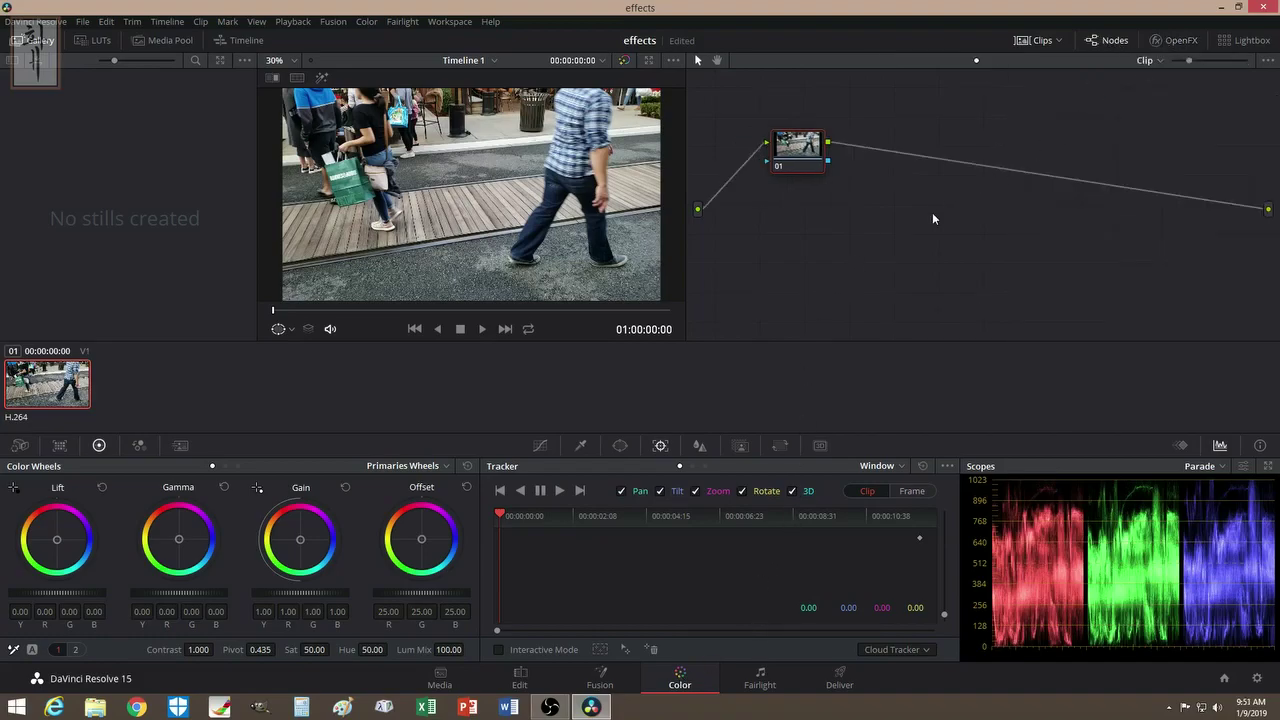
pyautogui.hotkey('alt', 's')
pyautogui.hotkey('alt', 's')
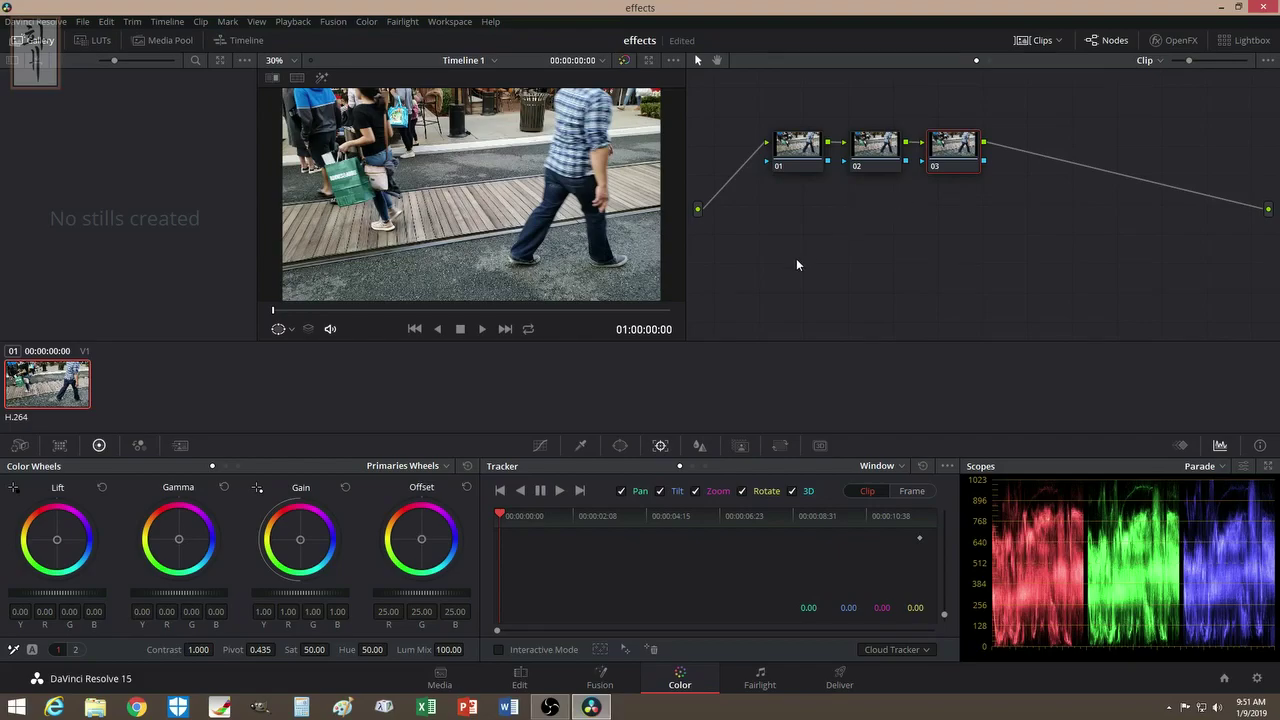
# Select node 02 and apply the Zoom Blur effect from the OpenFX library to it.
pyautogui.click(873, 150)
pyautogui.click(1187, 39)
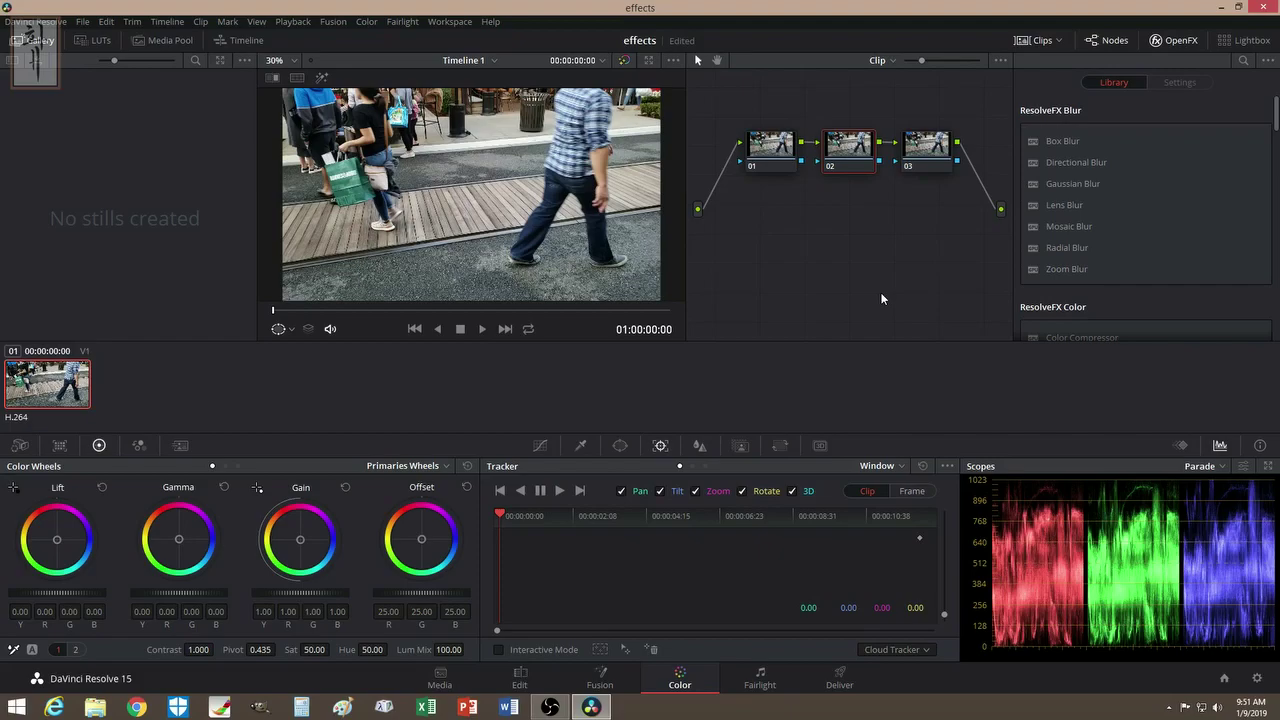
pyautogui.moveTo(1063, 266); pyautogui.dragTo(848, 150)
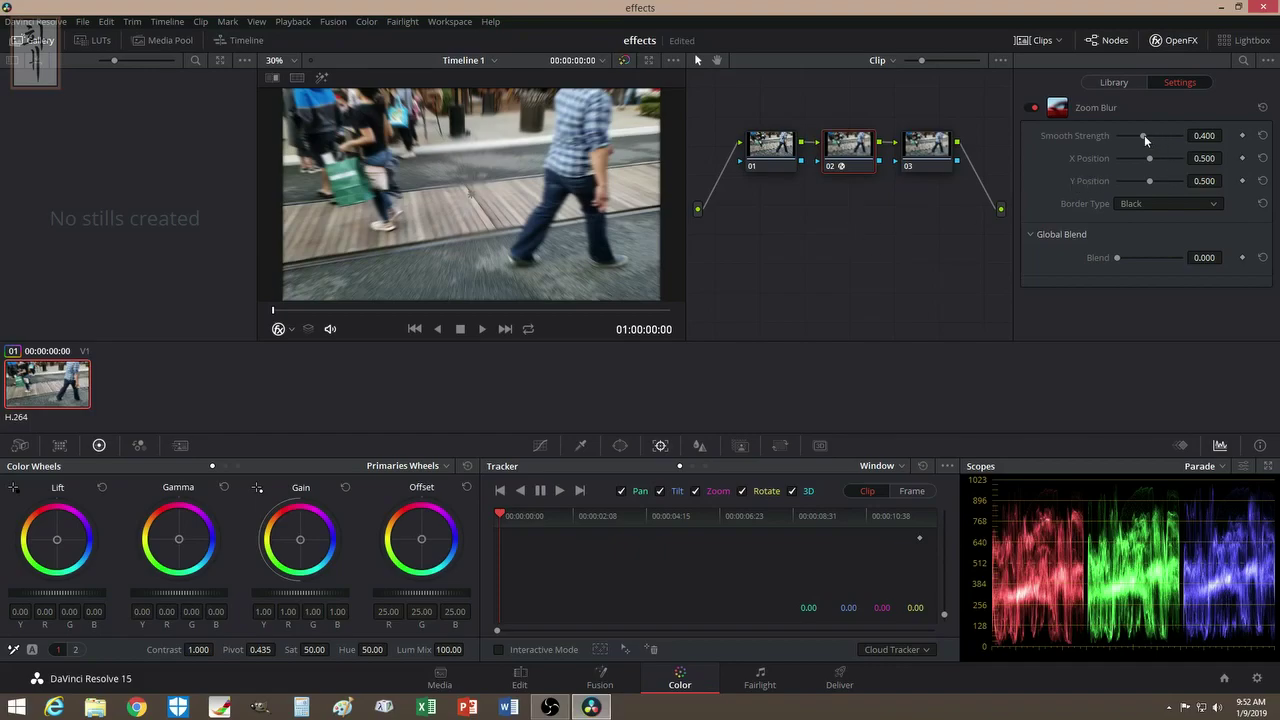
# Try out the Zoom Blur settings, ending with a smooth strength of 0.041 and an X position of 0.541.
pyautogui.moveTo(1144, 135); pyautogui.dragTo(1164, 135)
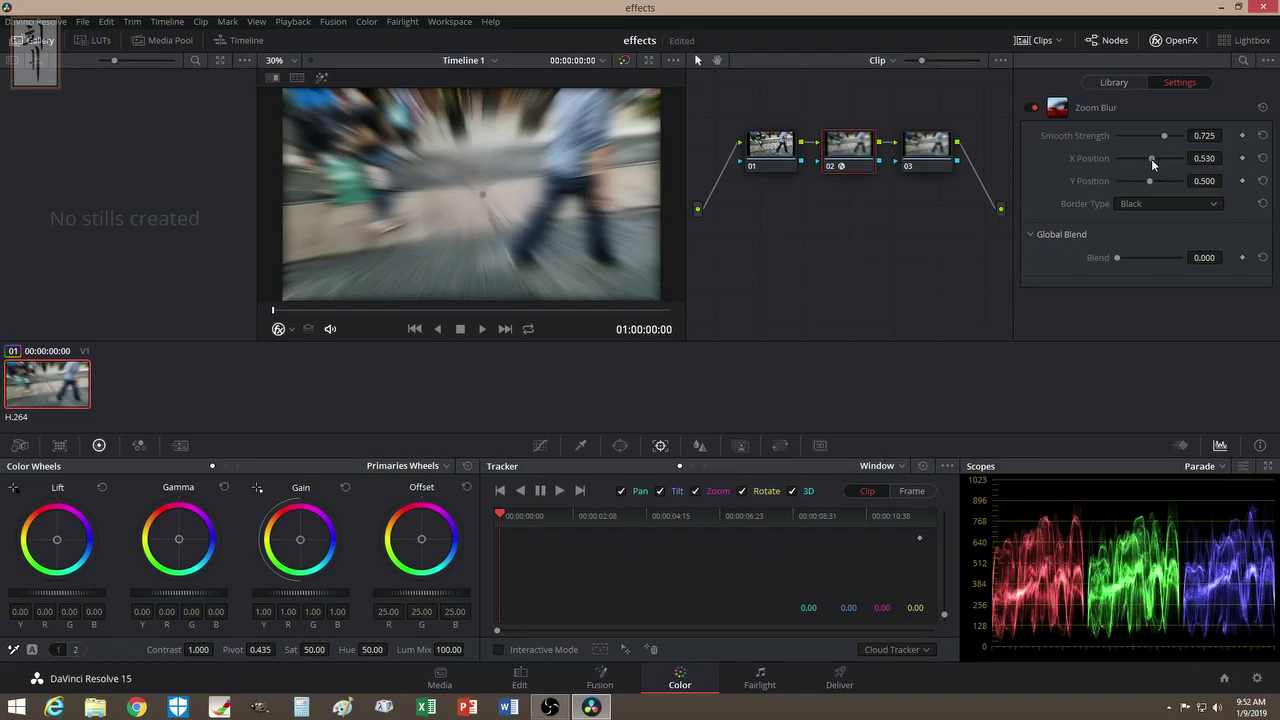
pyautogui.moveTo(1151, 159); pyautogui.dragTo(1104, 136)
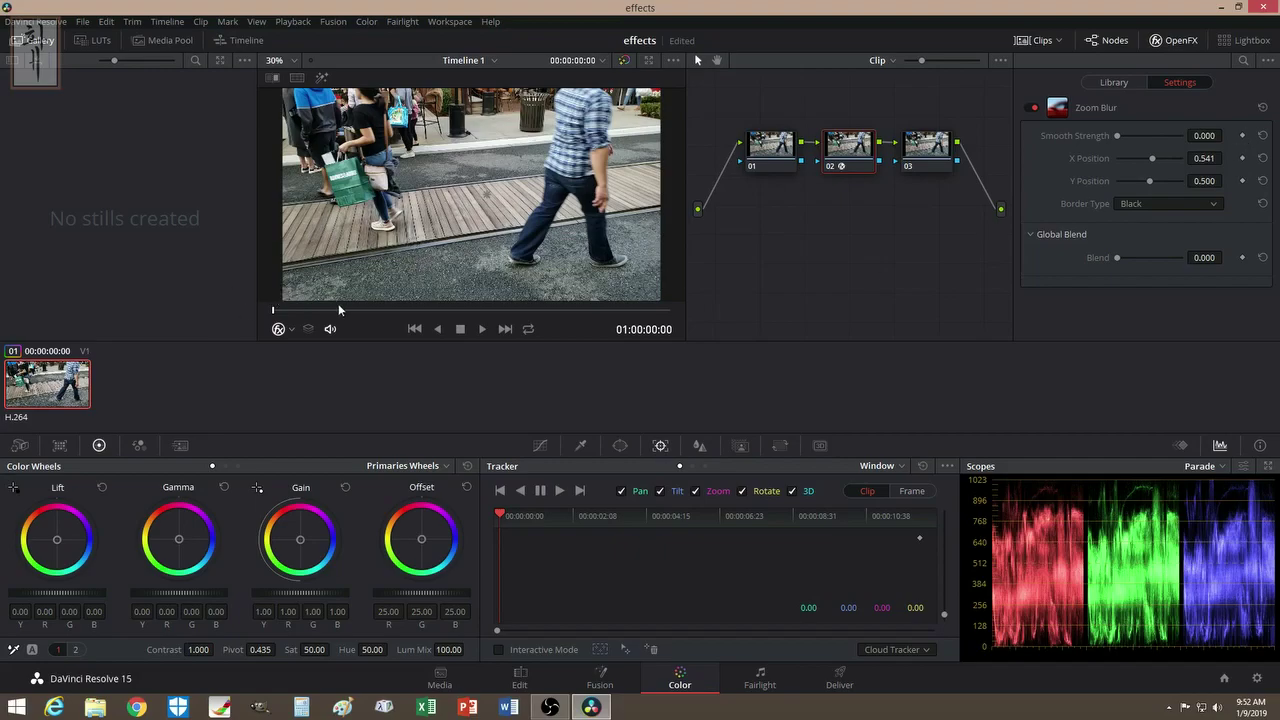
pyautogui.moveTo(1118, 135)
pyautogui.mouseDown()
pyautogui.moveTo(1165, 138)
pyautogui.moveTo(1119, 139)
pyautogui.mouseUp()
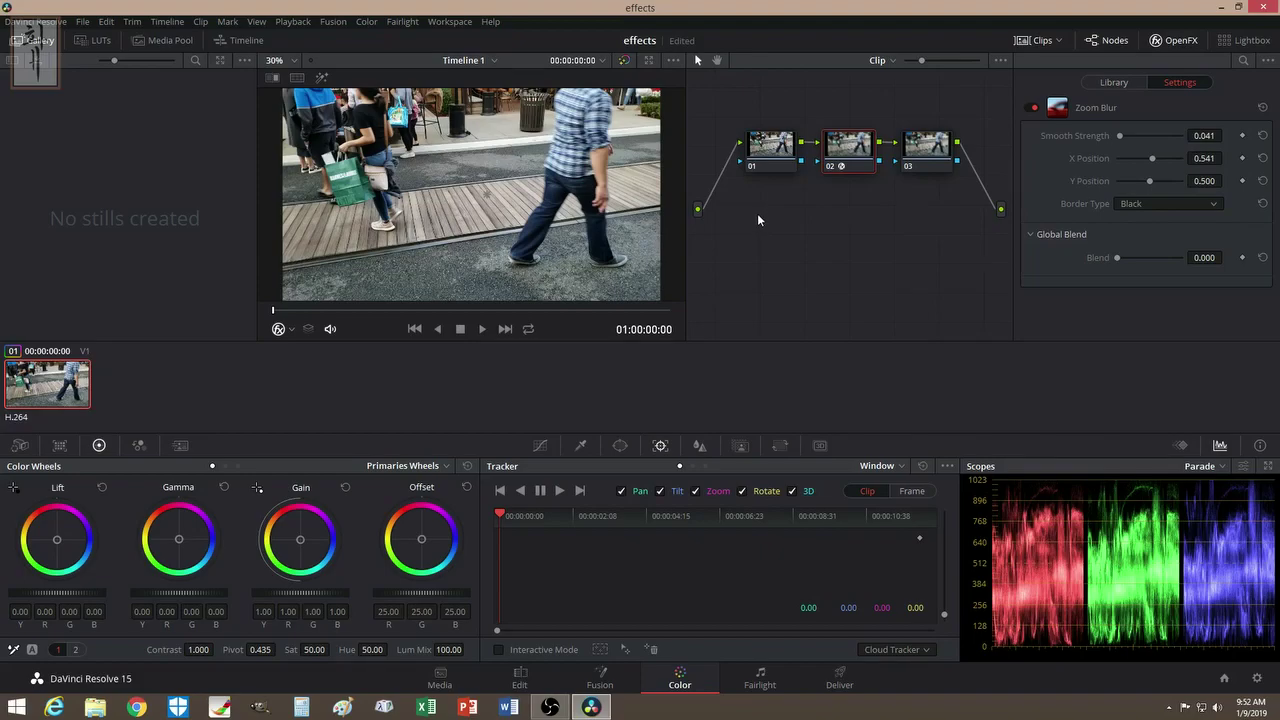
# Replace the Zoom Blur on node 02 with Lens Blur and decline the Studio upgrade offer.
pyautogui.click(1122, 83)
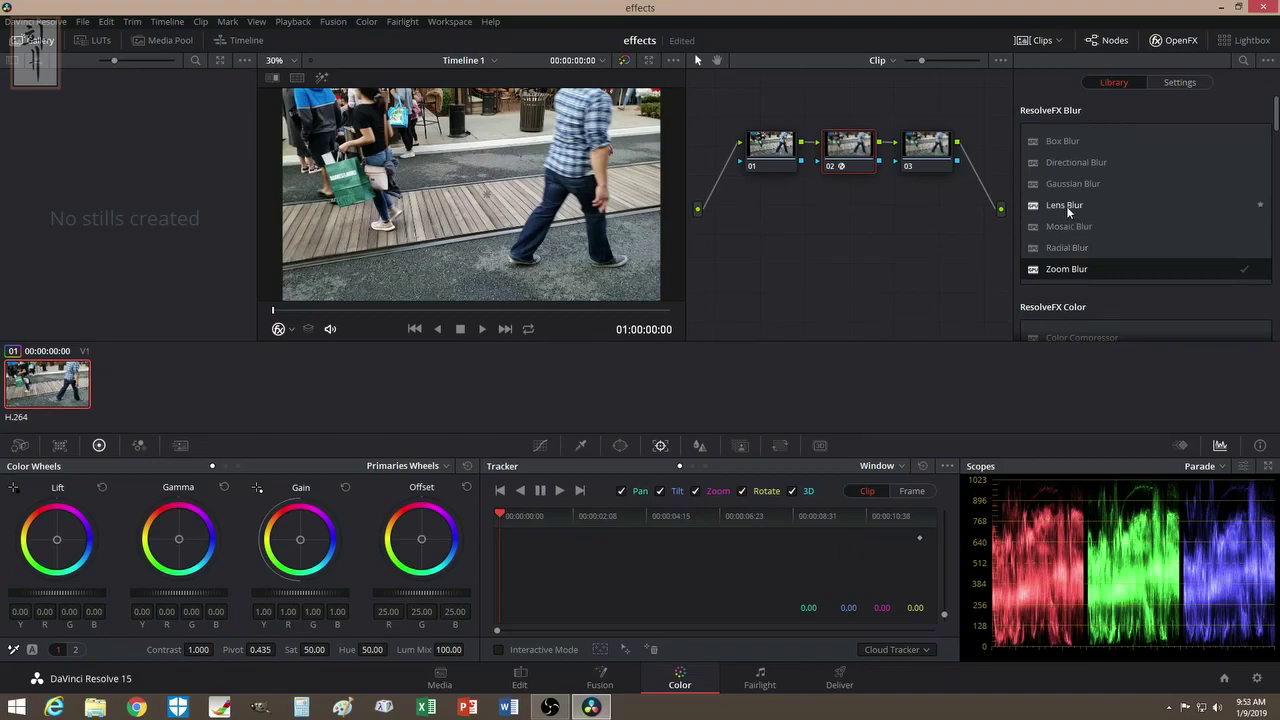
pyautogui.moveTo(1066, 206); pyautogui.dragTo(855, 150)
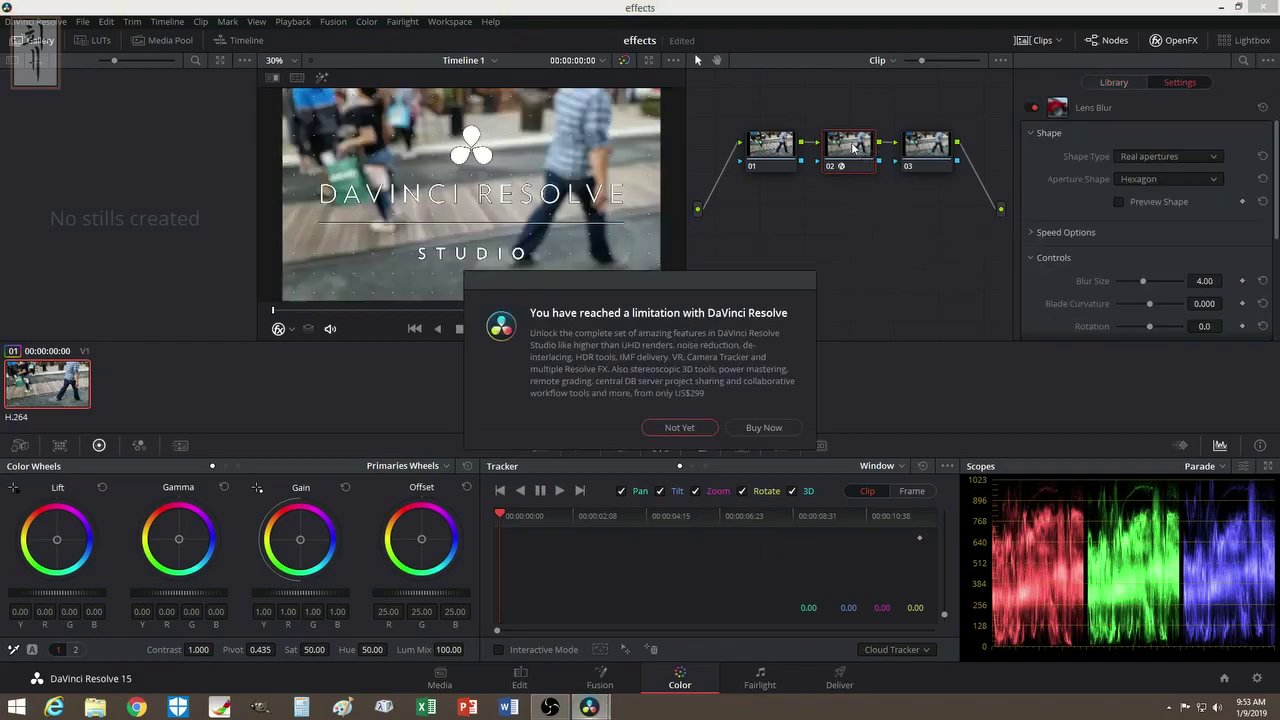
pyautogui.click(680, 428)
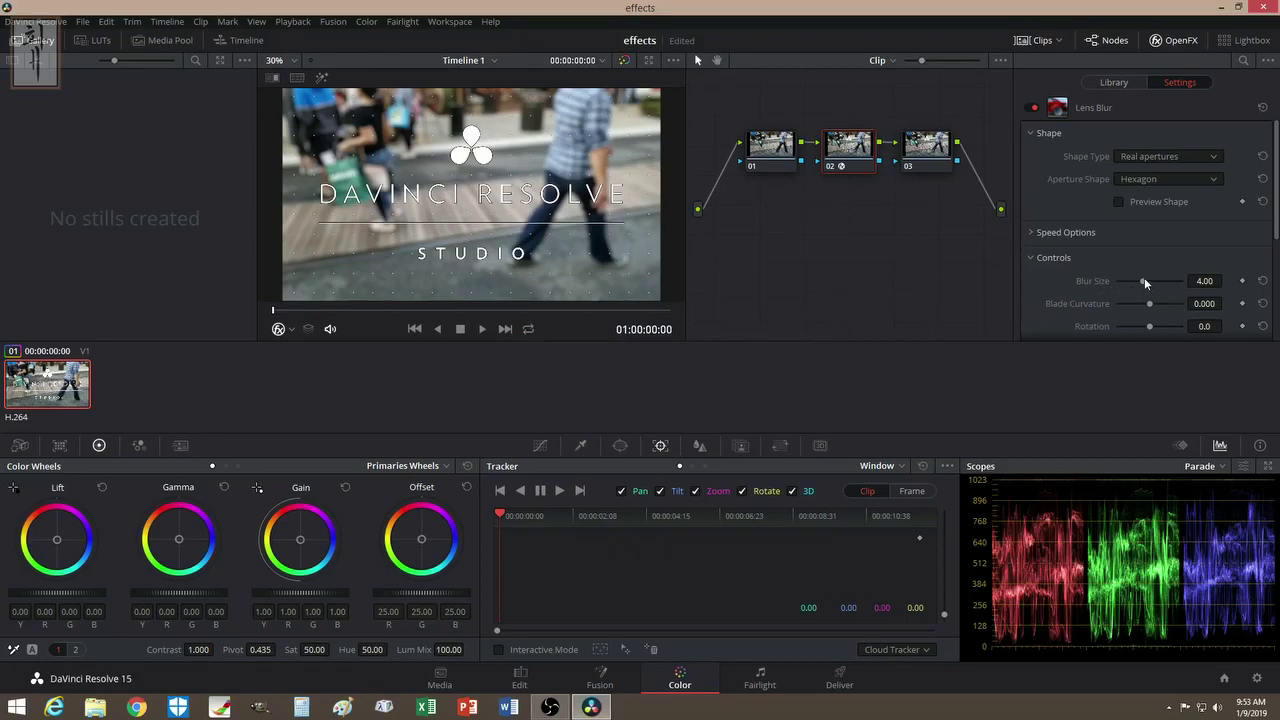
# Set the Lens Blur's blur size to 1.33 and hide the clip thumbnail strip.
pyautogui.moveTo(1144, 277); pyautogui.dragTo(1173, 279)
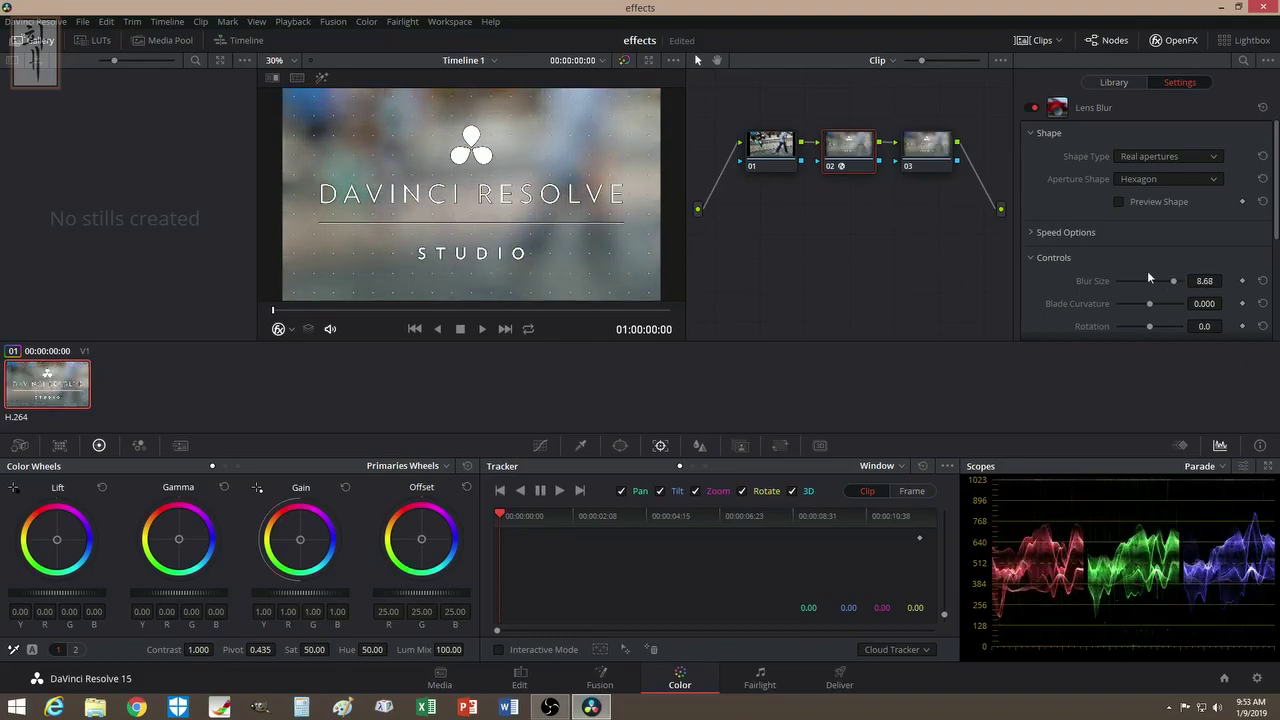
pyautogui.moveTo(1175, 279); pyautogui.dragTo(1133, 286)
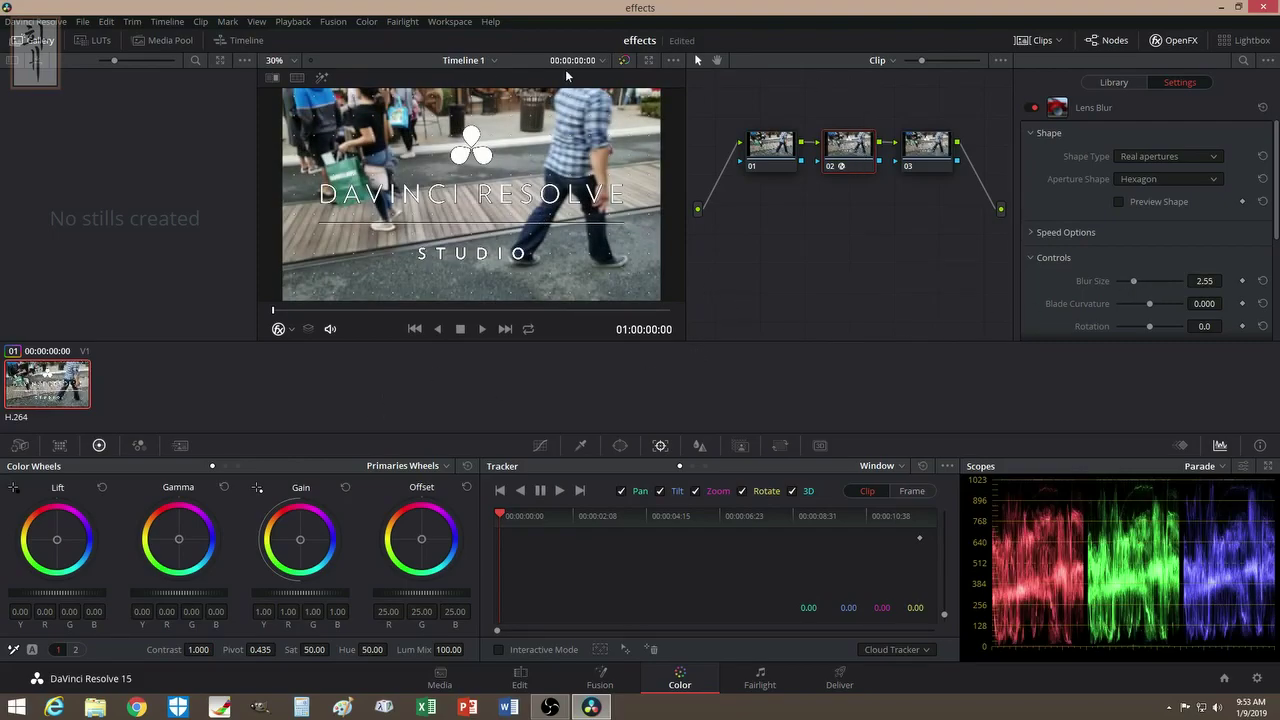
pyautogui.click(1036, 40)
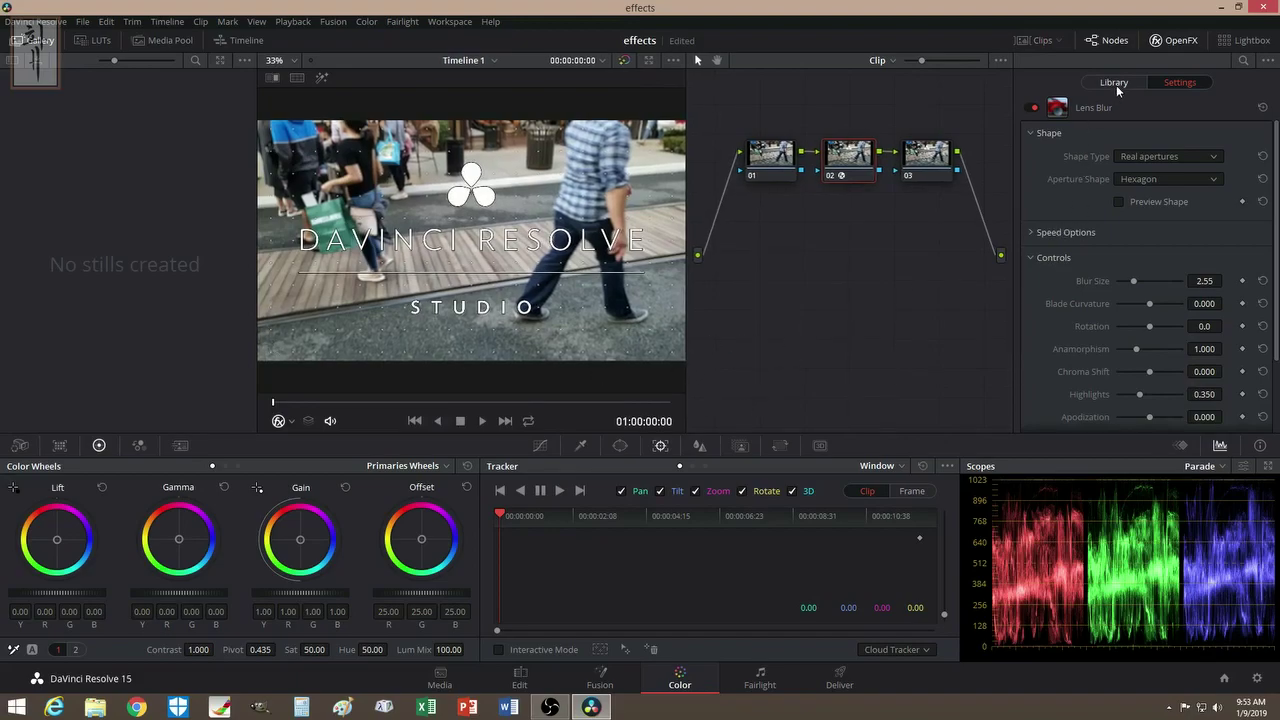
pyautogui.moveTo(1133, 280)
pyautogui.mouseDown()
pyautogui.moveTo(1180, 285)
pyautogui.moveTo(1125, 283)
pyautogui.mouseUp()
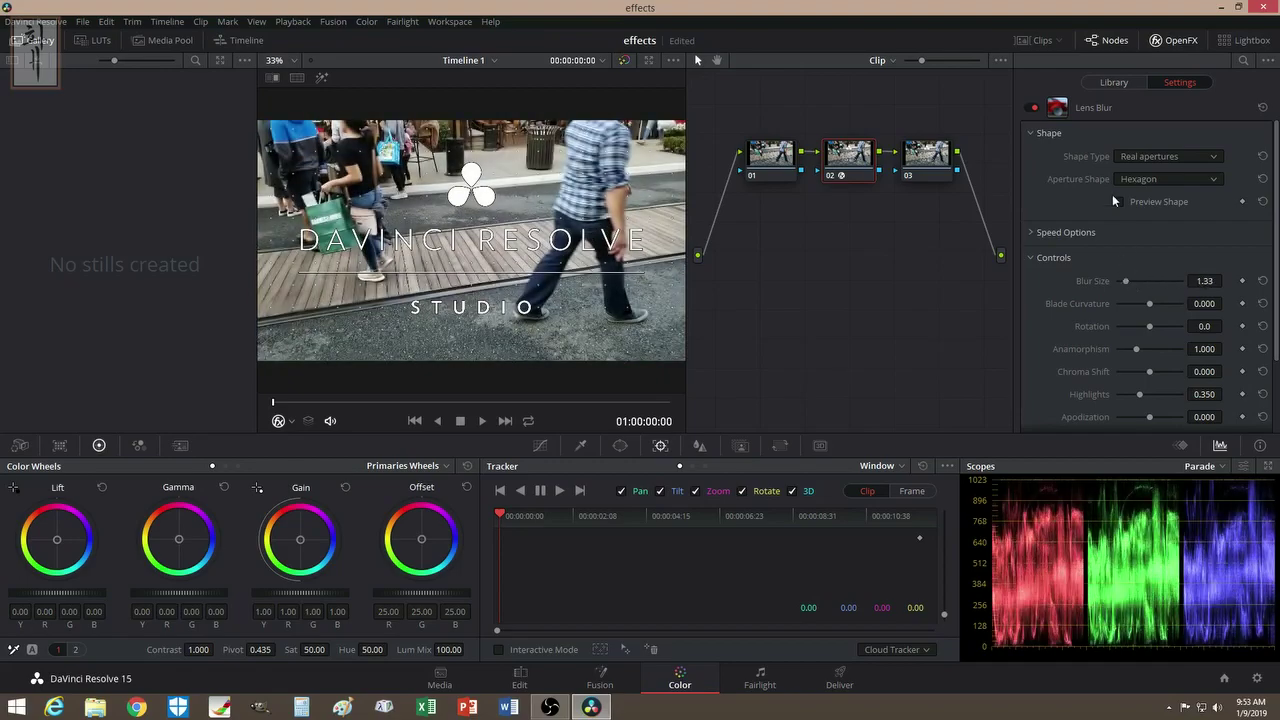
# Replace the Lens Blur on node 02 with Gaussian Blur at a horizontal and vertical strength of 0.428.
pyautogui.click(1110, 83)
pyautogui.moveTo(1077, 183); pyautogui.dragTo(857, 158)
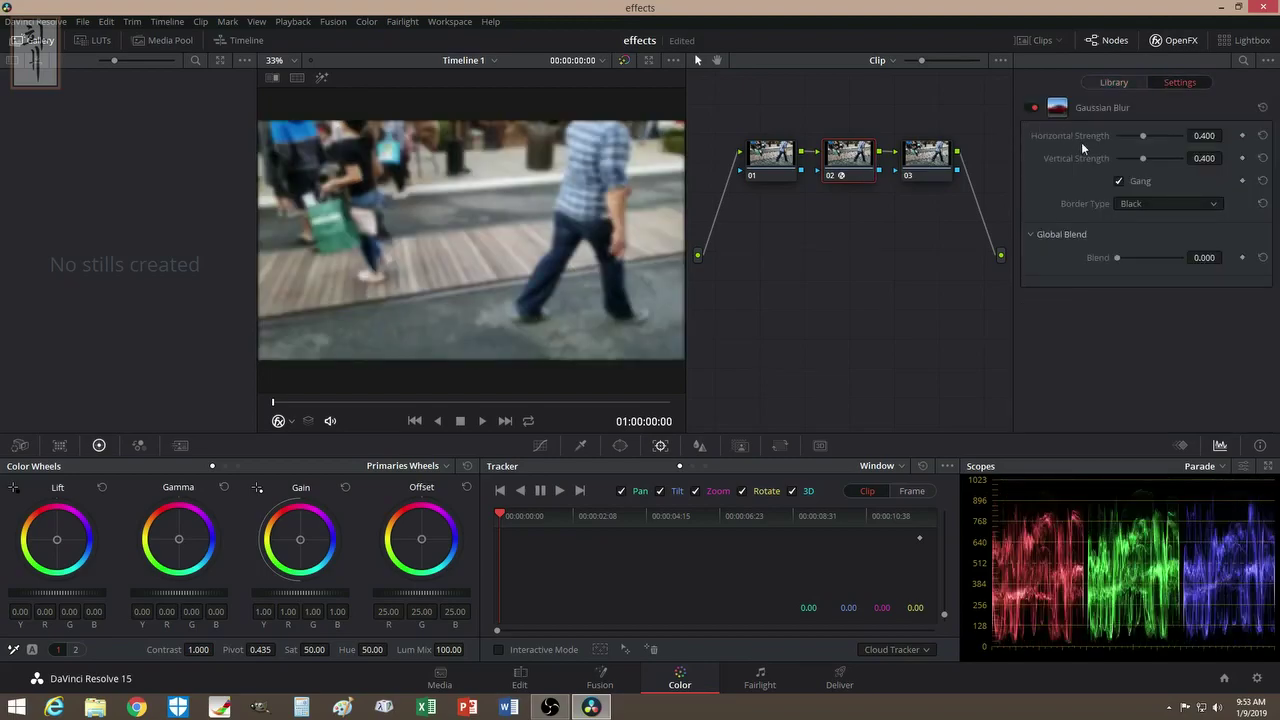
pyautogui.moveTo(1143, 135)
pyautogui.mouseDown()
pyautogui.moveTo(1163, 137)
pyautogui.moveTo(1145, 136)
pyautogui.mouseUp()
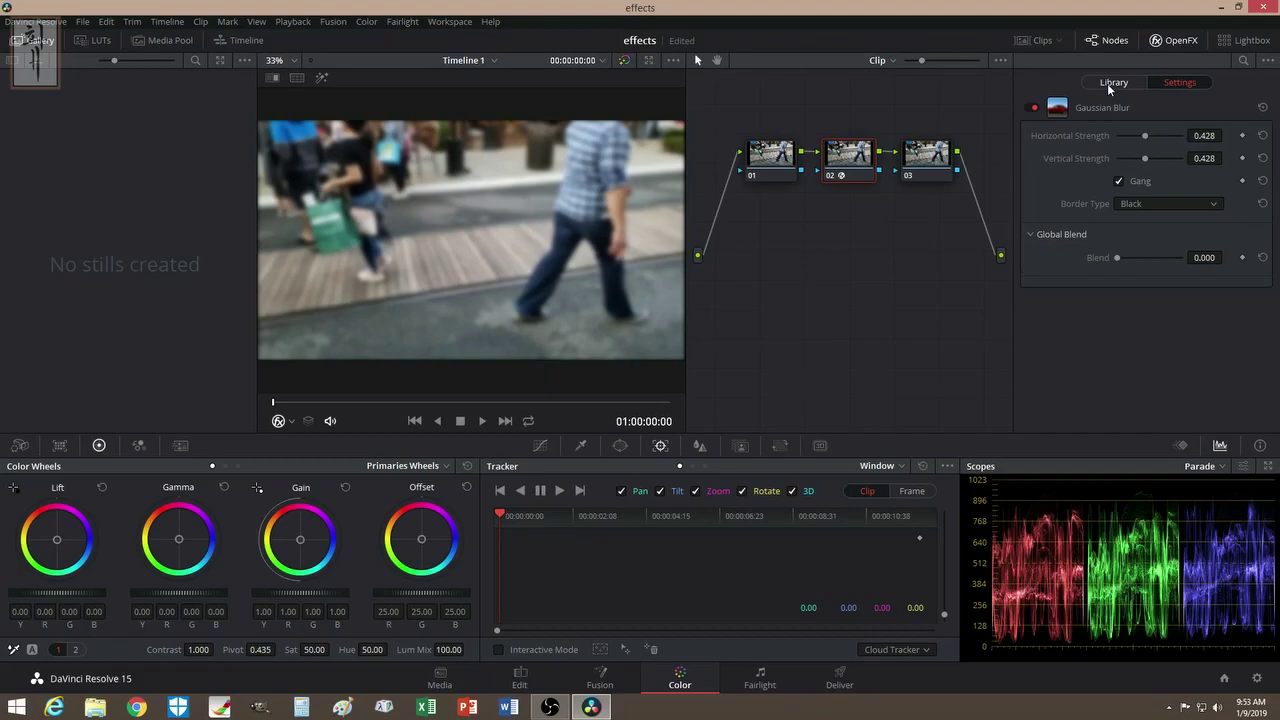
# Replace the Gaussian Blur on node 02 with Color Compressor and try out its Compress Hue amount.
pyautogui.click(1110, 83)
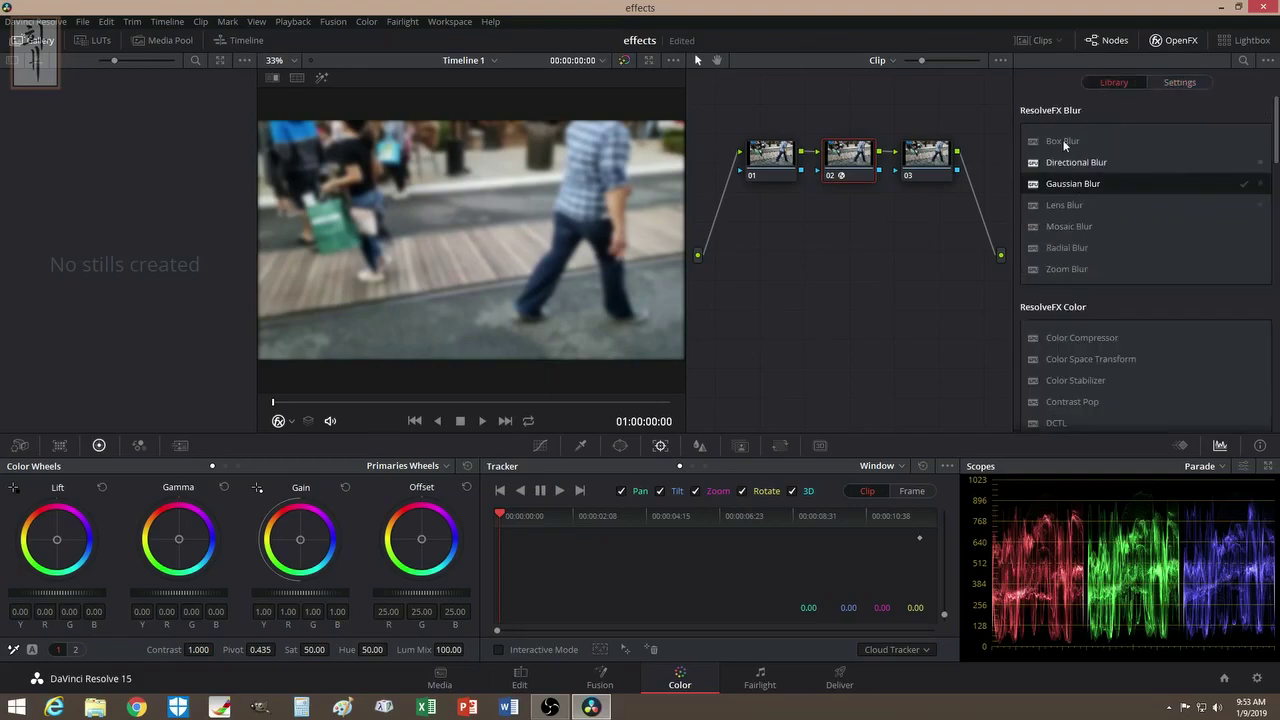
pyautogui.click(1066, 269)
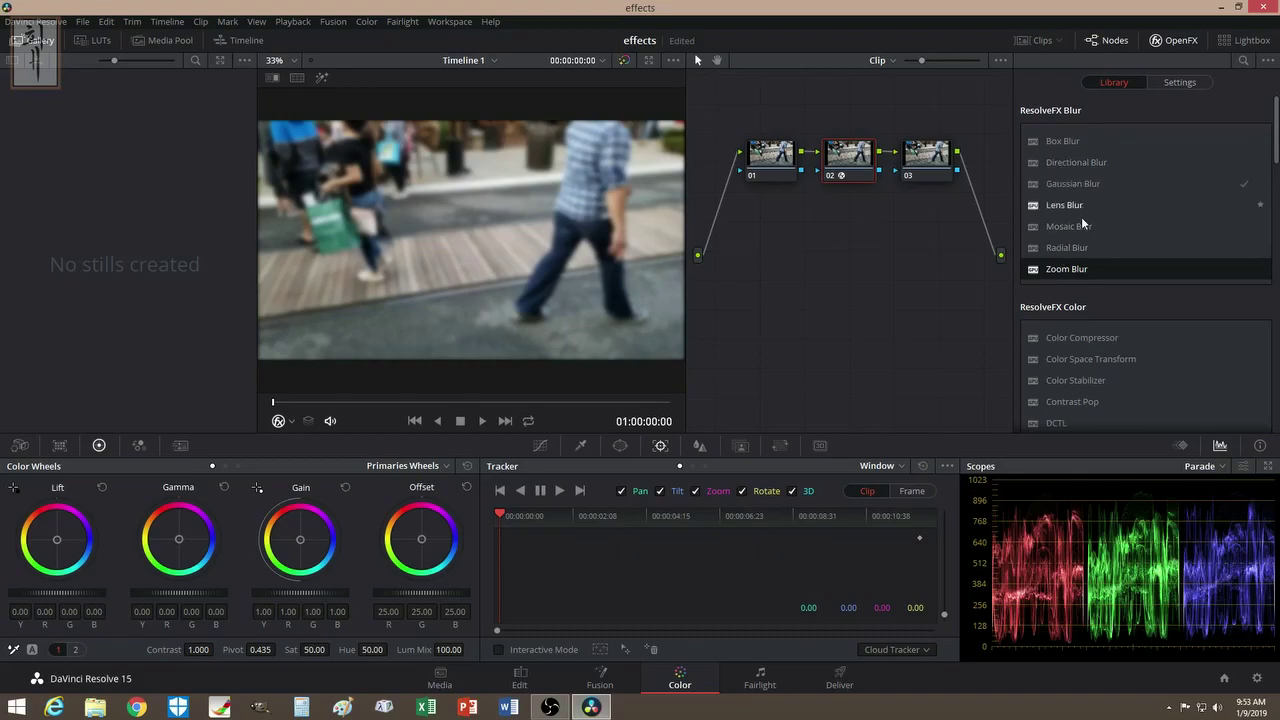
pyautogui.scroll(-3, 1080, 266)
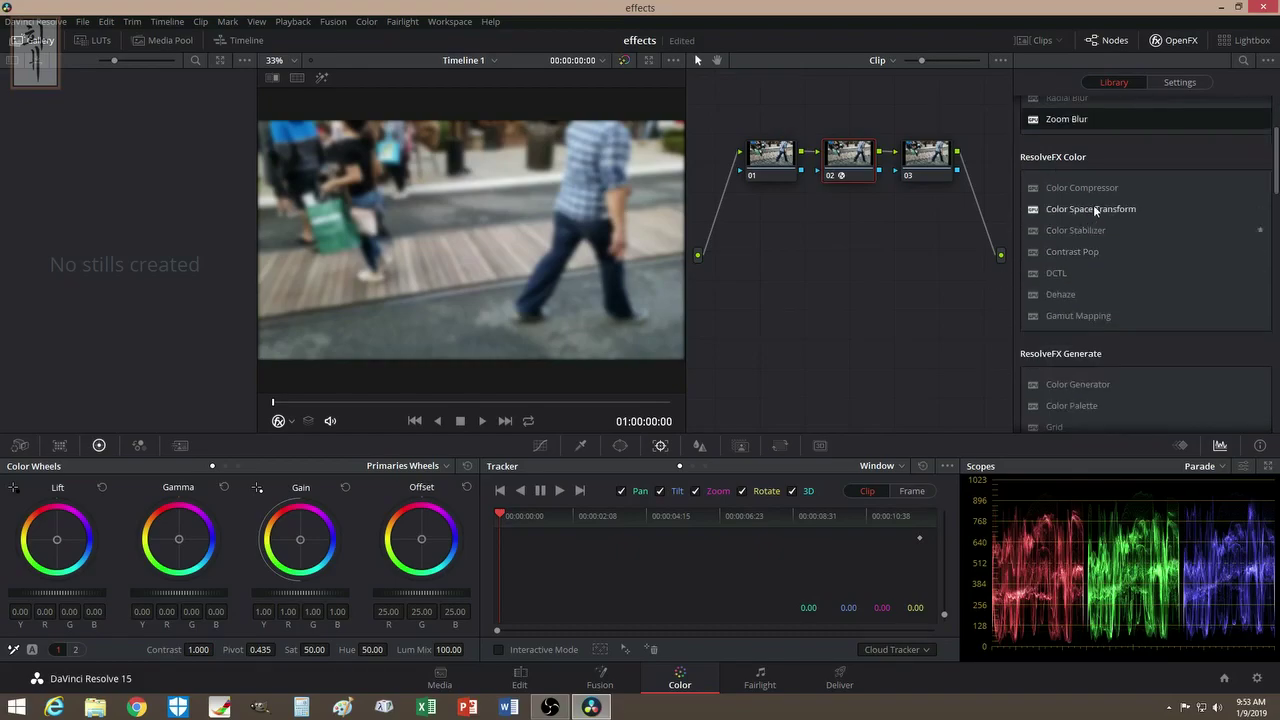
pyautogui.moveTo(1093, 185); pyautogui.dragTo(848, 160)
pyautogui.moveTo(1116, 157); pyautogui.dragTo(1026, 215)
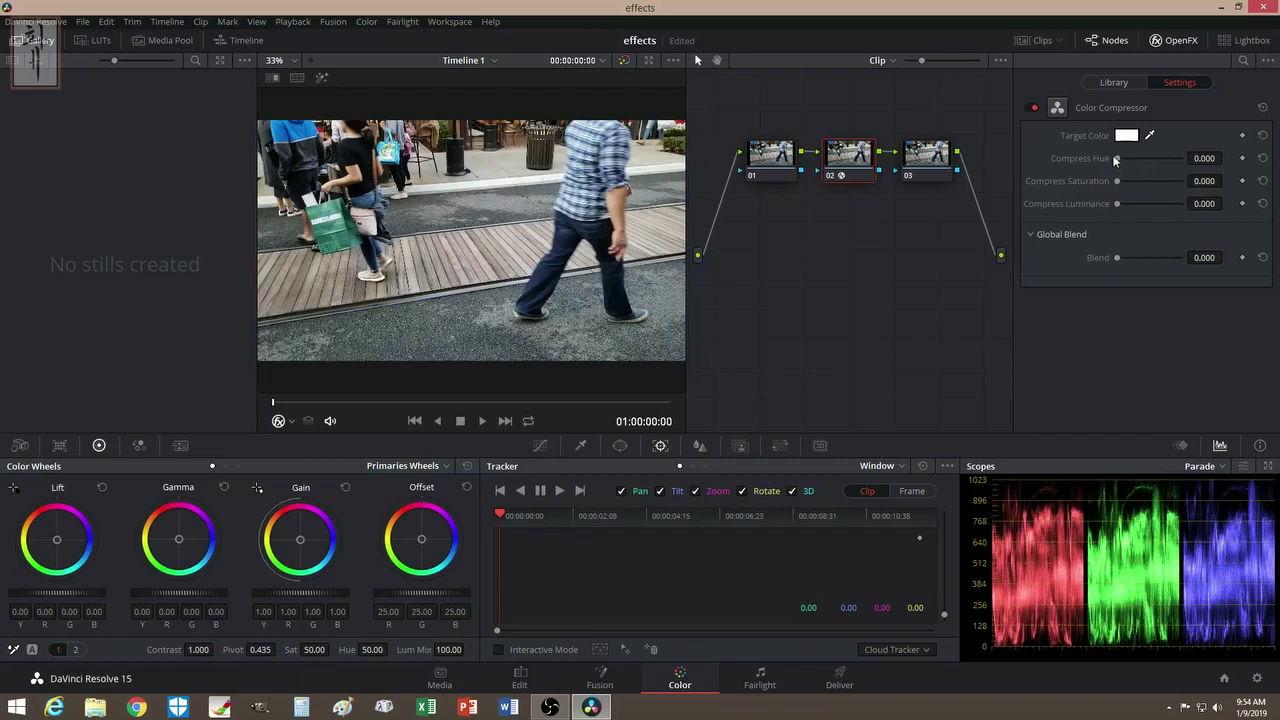
# Apply Color Space Transform to node 02 with input color space ACES (AP1) and input gamma Blackmagic Design Film.
pyautogui.click(1100, 83)
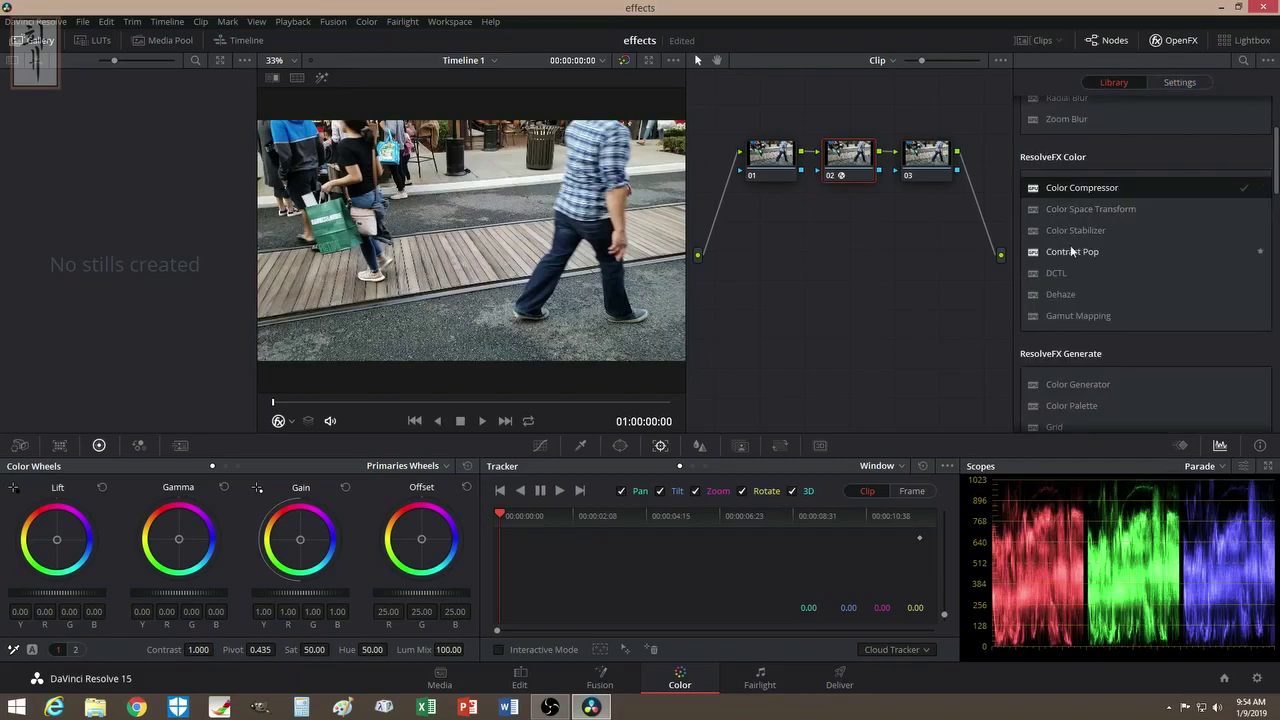
pyautogui.moveTo(1103, 206); pyautogui.dragTo(860, 167)
pyautogui.click(1150, 157)
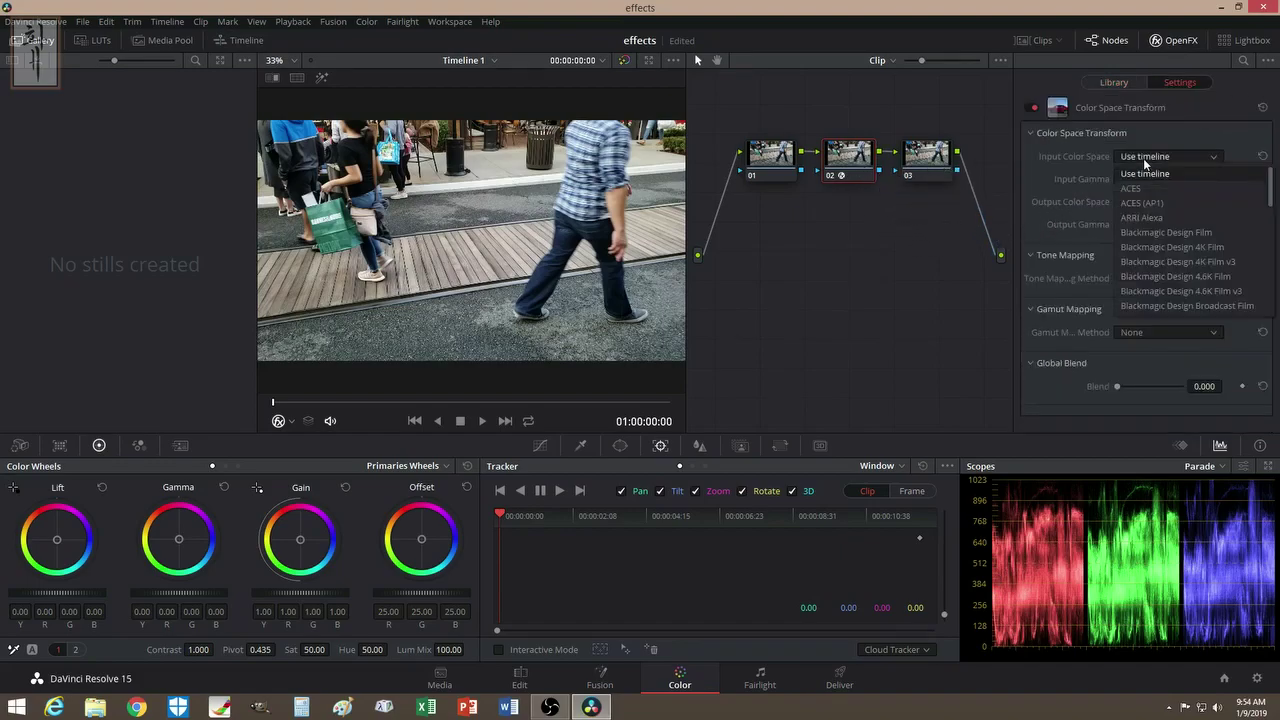
pyautogui.click(1161, 196)
pyautogui.click(1160, 180)
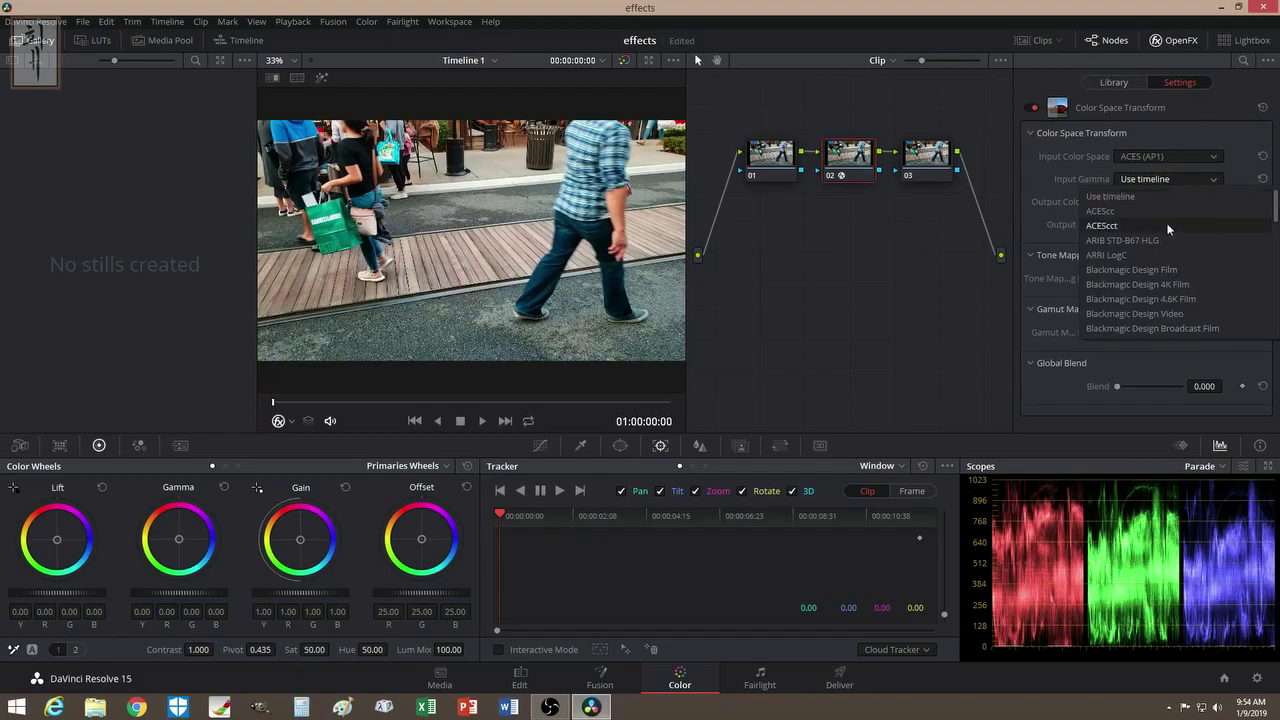
pyautogui.click(1166, 268)
# Try ARRI LogC as the transform's output gamma, and settle on ARIB STD-B67 HLG.
pyautogui.click(1168, 225)
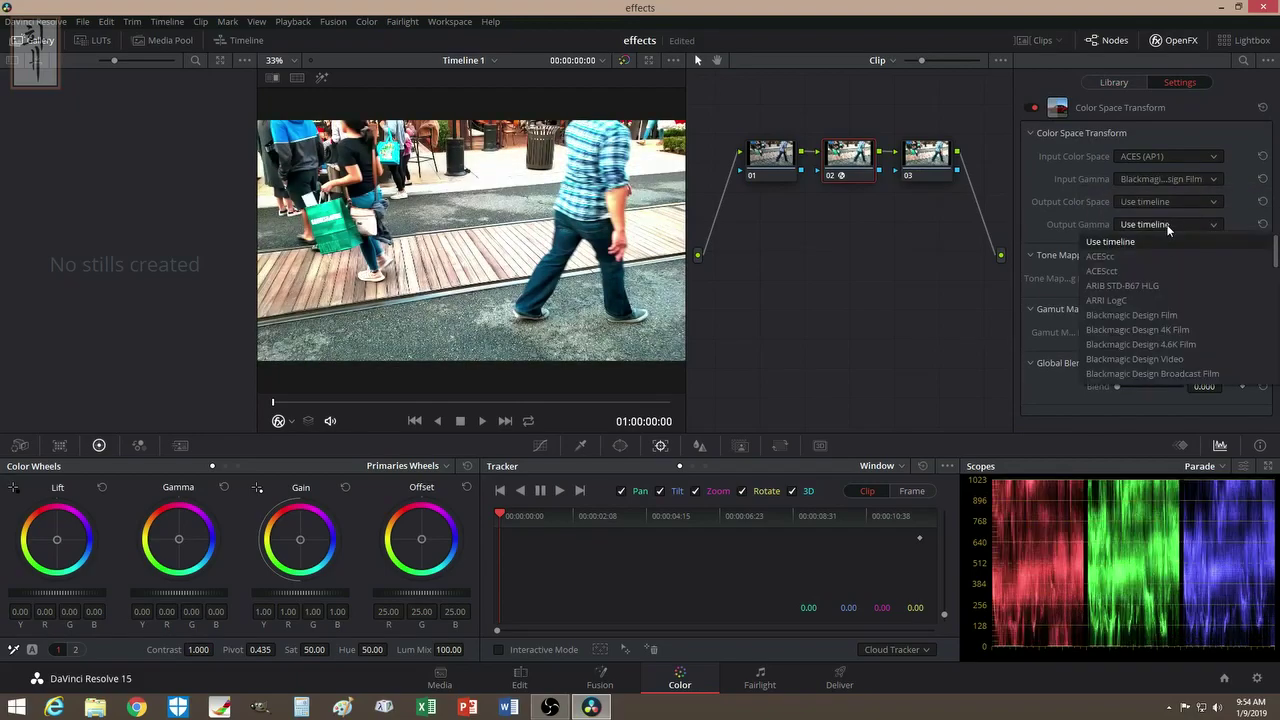
pyautogui.click(1169, 299)
pyautogui.click(1151, 225)
pyautogui.click(1162, 288)
# Set the transform's output color space to ACES (AP1) and its input color space to Blackmagic Design Film.
pyautogui.click(1165, 201)
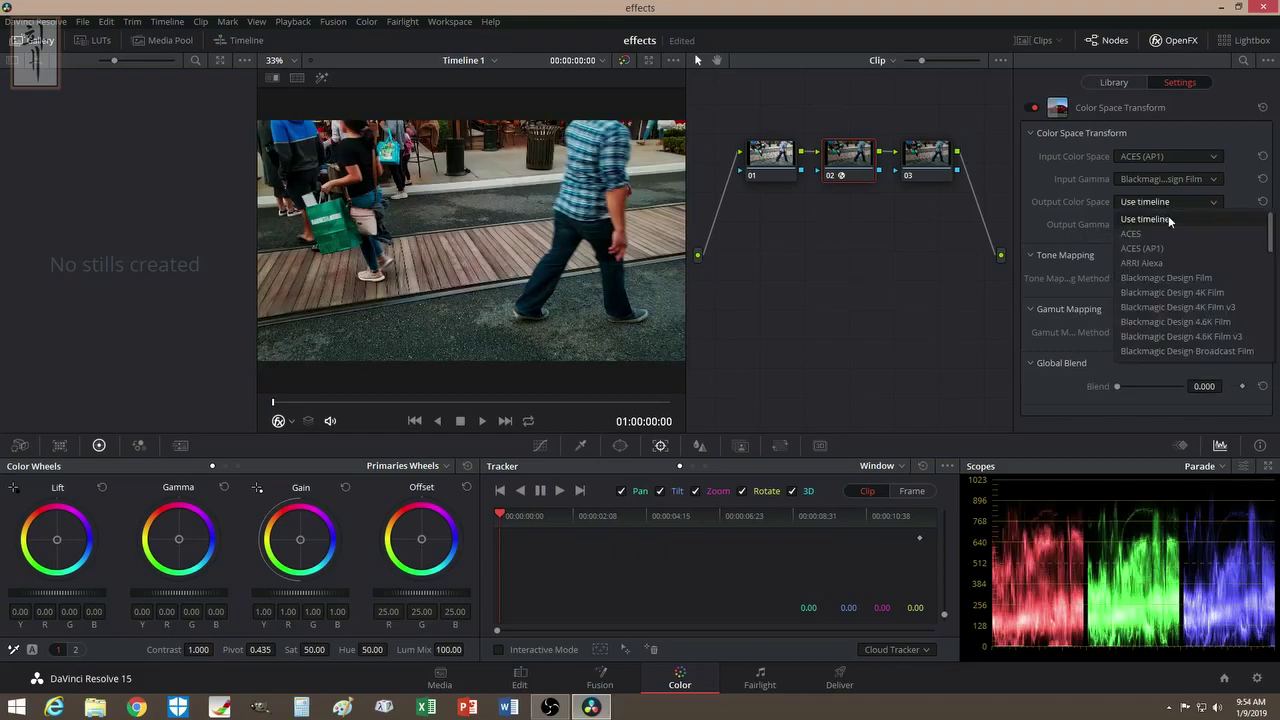
pyautogui.click(1166, 250)
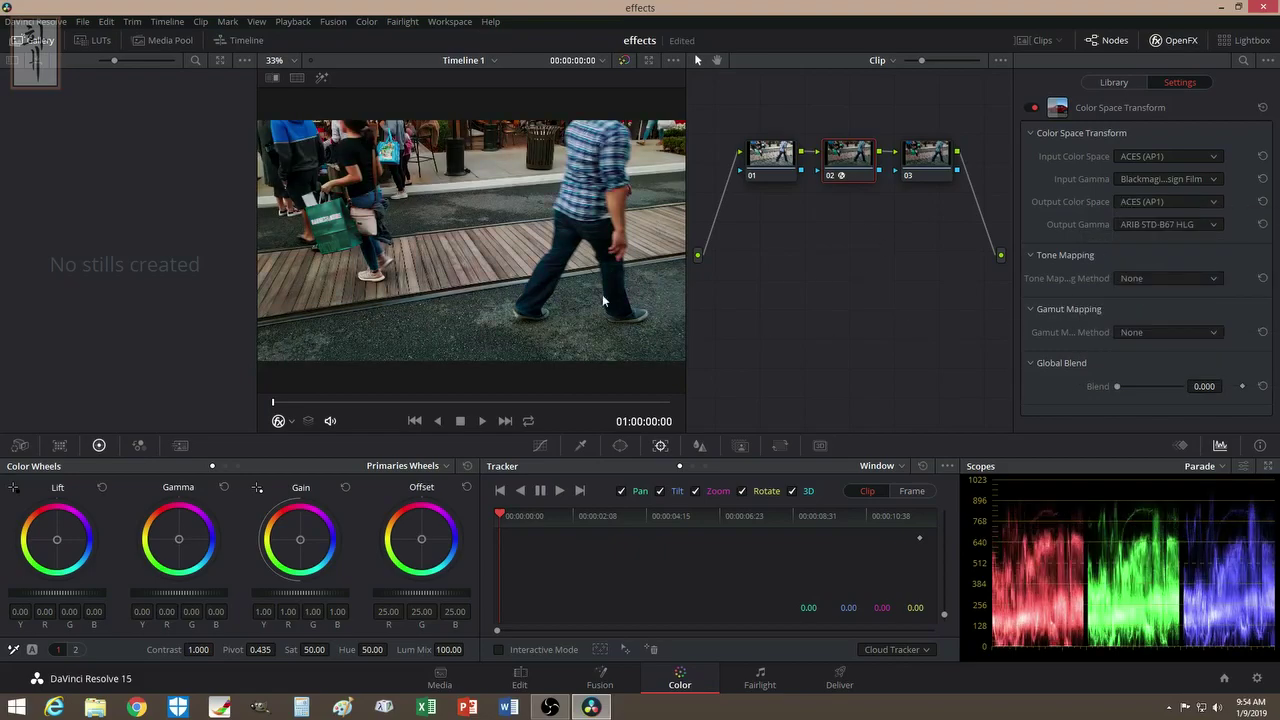
pyautogui.click(1147, 159)
pyautogui.click(1161, 230)
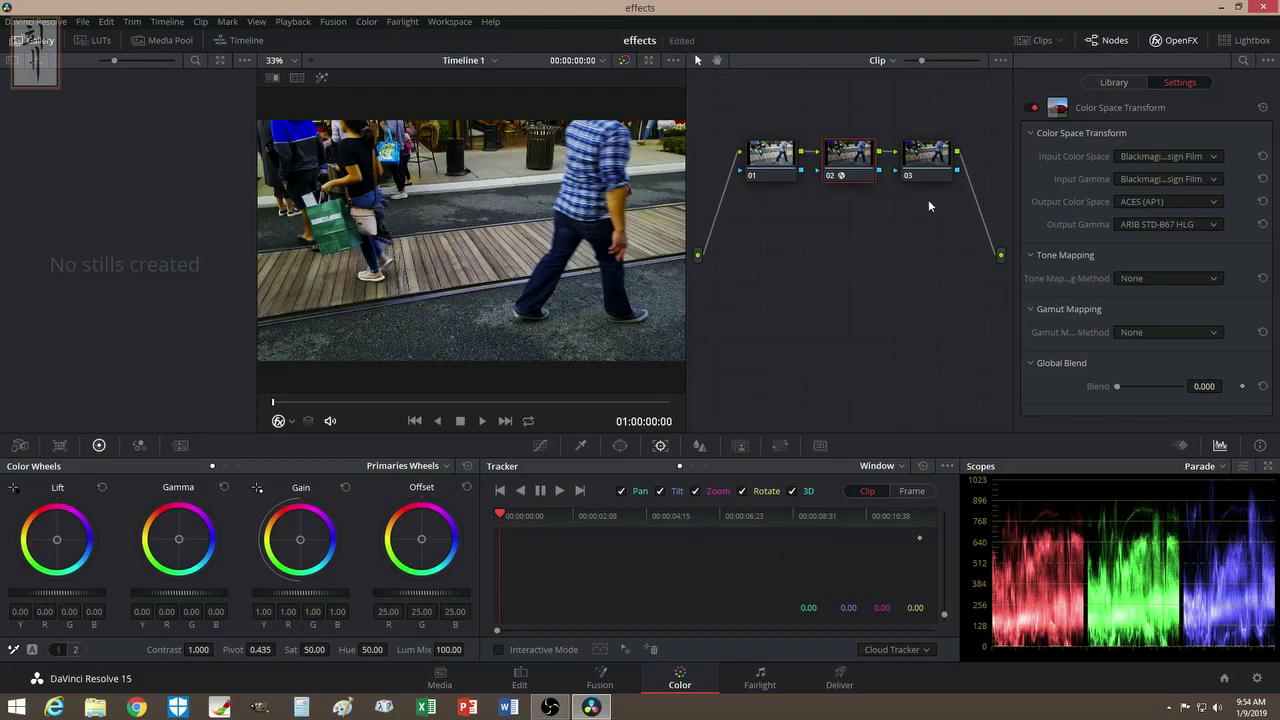
# Replace Color Space Transform on node 02 with the Lens Reflections effect and decline the Studio upgrade offer.
pyautogui.click(1104, 81)
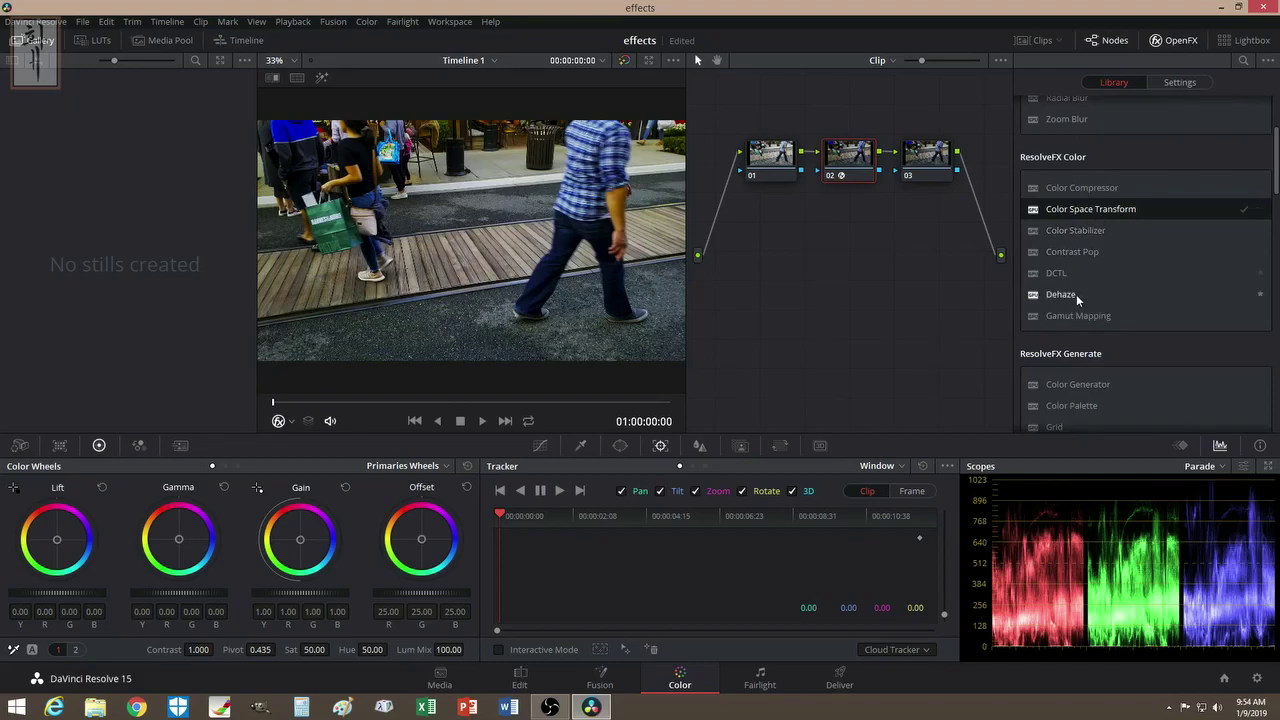
pyautogui.scroll(-2, 1082, 290)
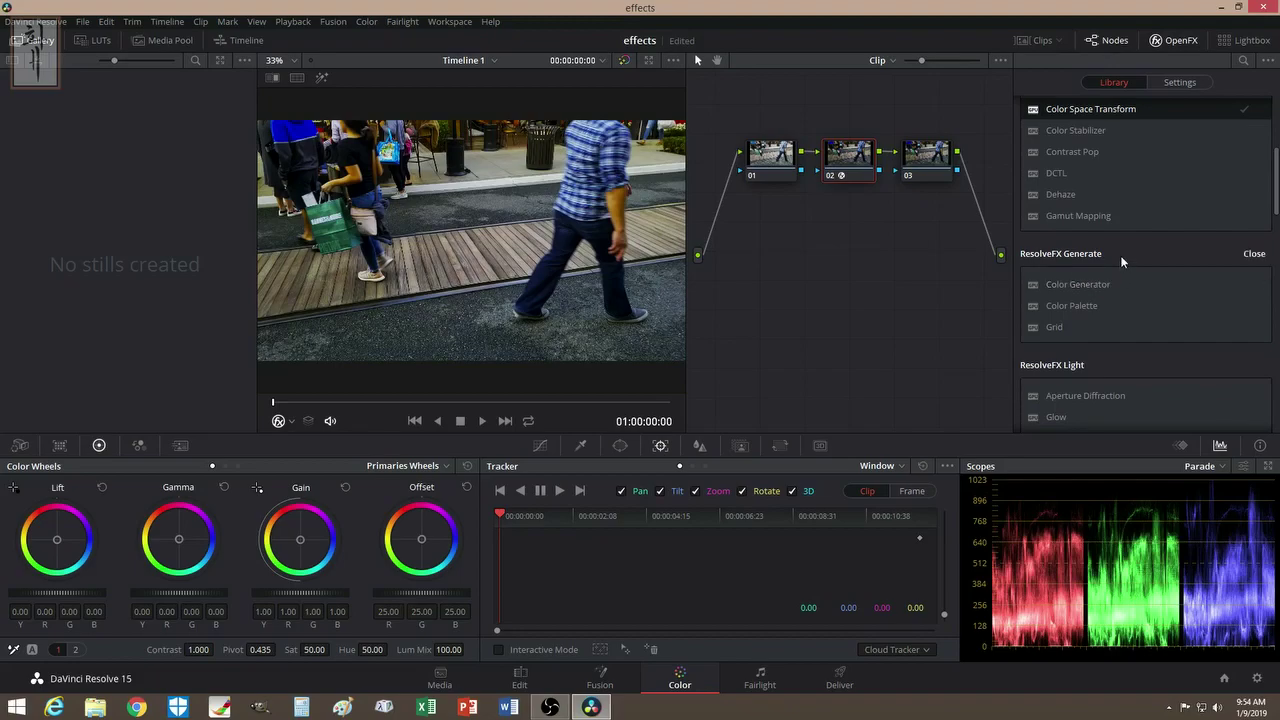
pyautogui.scroll(-1, 1121, 255)
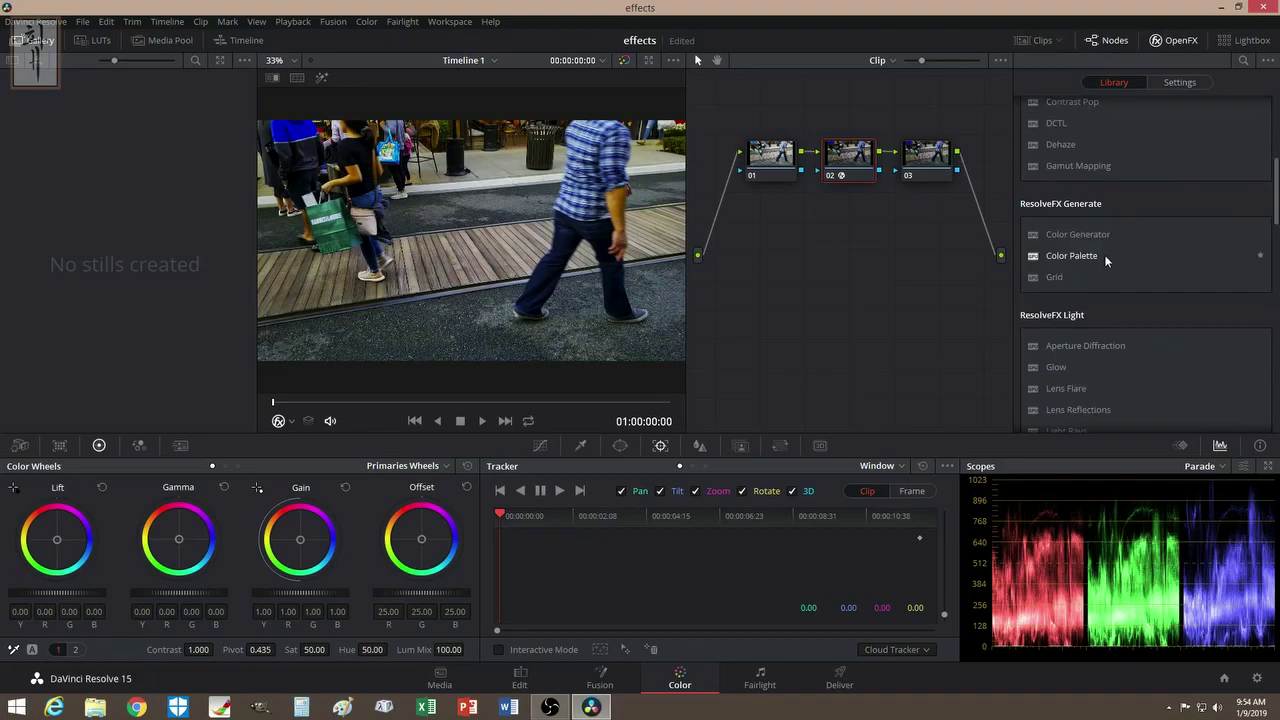
pyautogui.scroll(-2, 1112, 257)
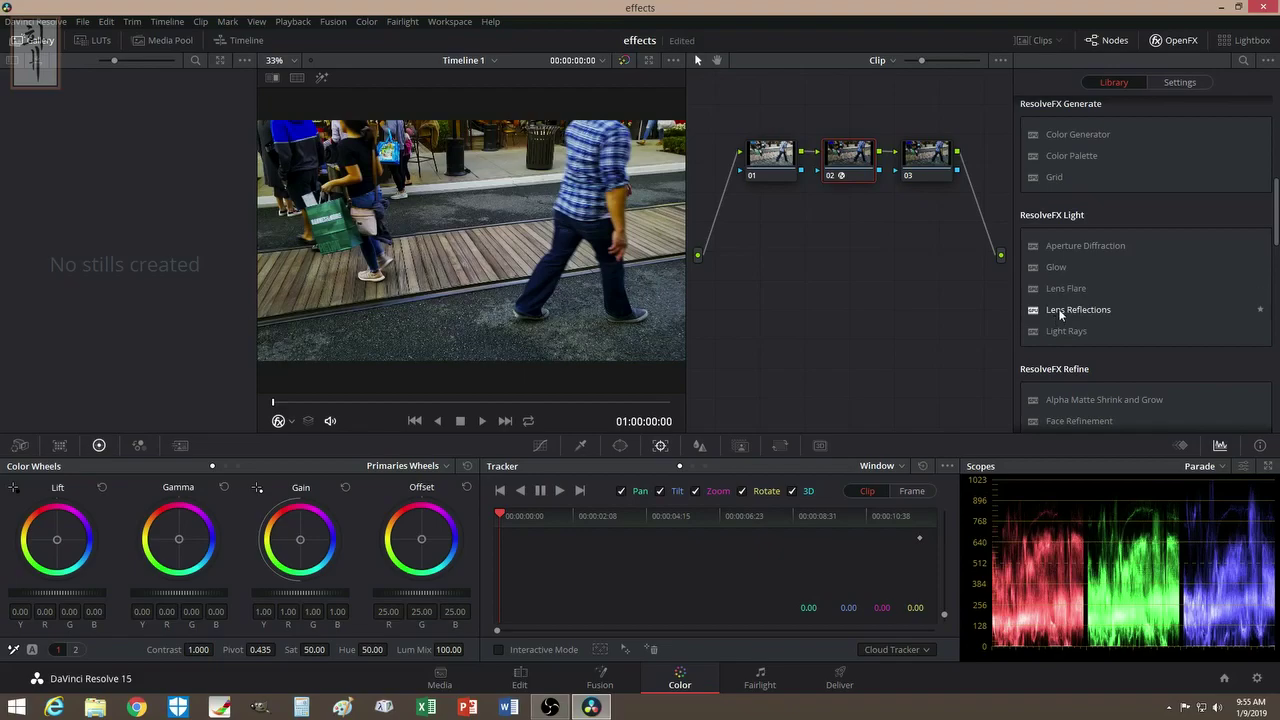
pyautogui.moveTo(1059, 307); pyautogui.dragTo(848, 155)
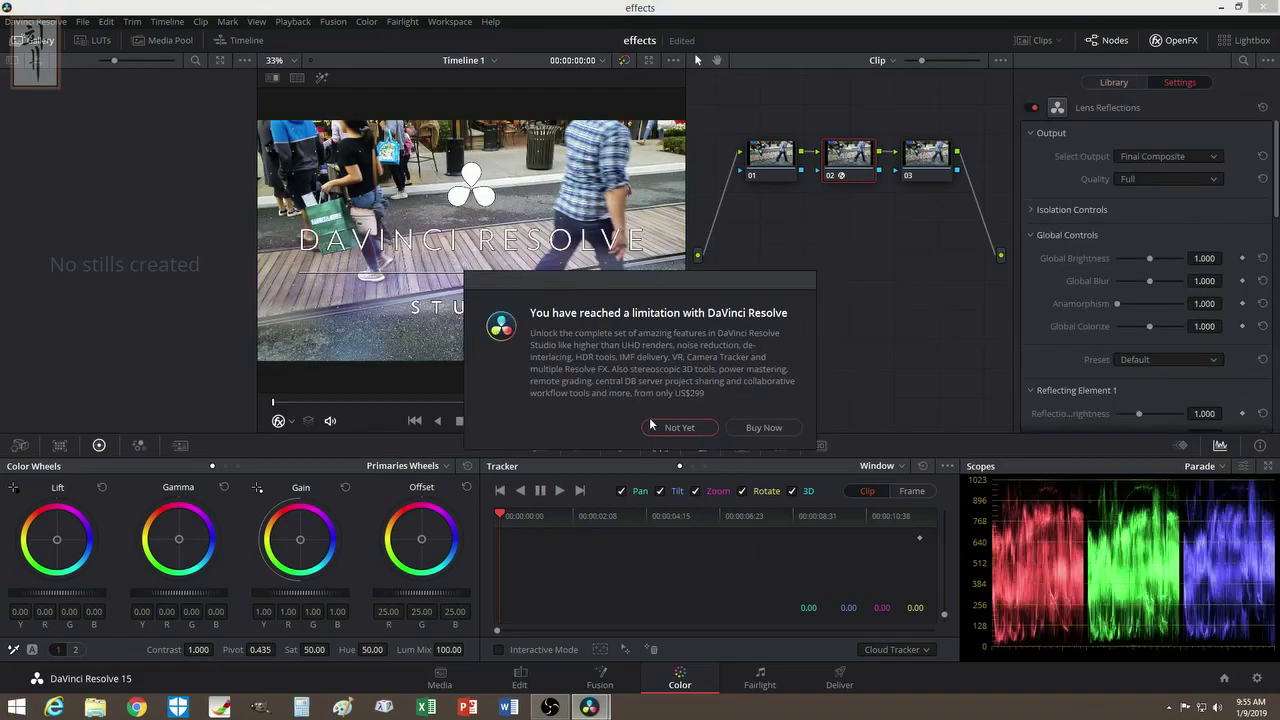
pyautogui.click(684, 428)
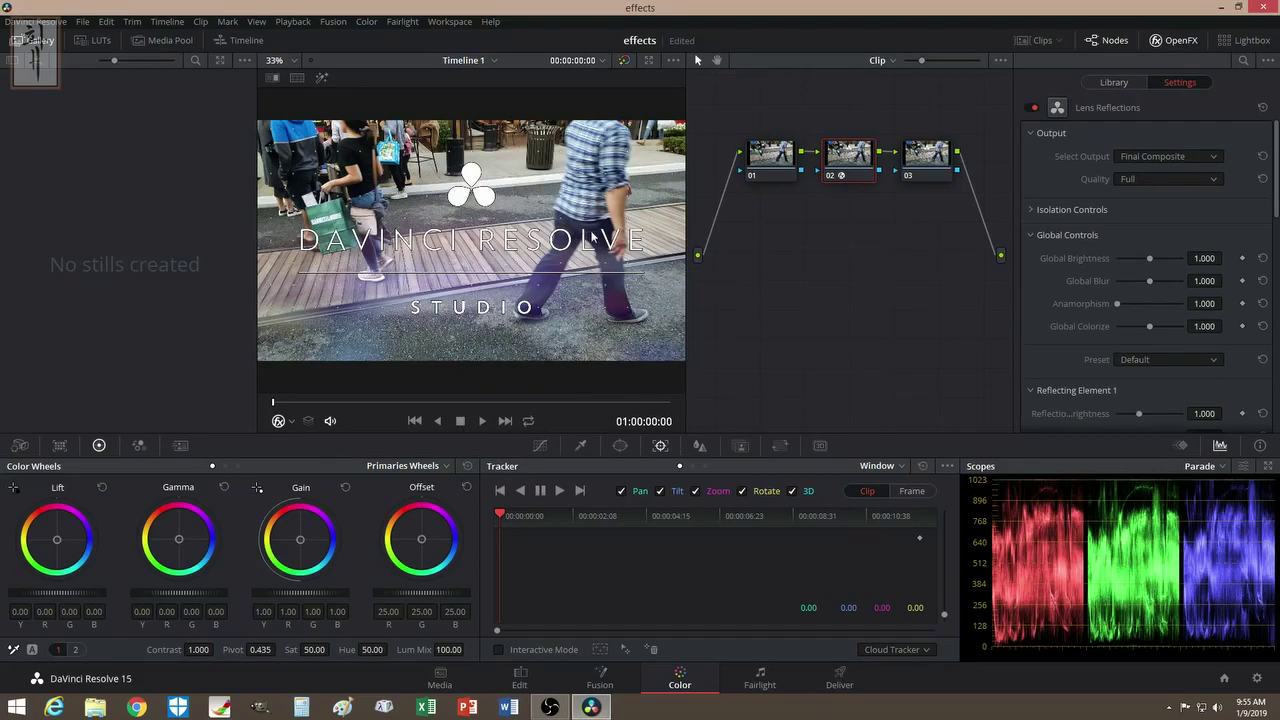
# Replace Lens Reflections on node 02 with Light Rays, with X position 2.000, Y position 0.377 and source threshold 0.408.
pyautogui.click(1114, 83)
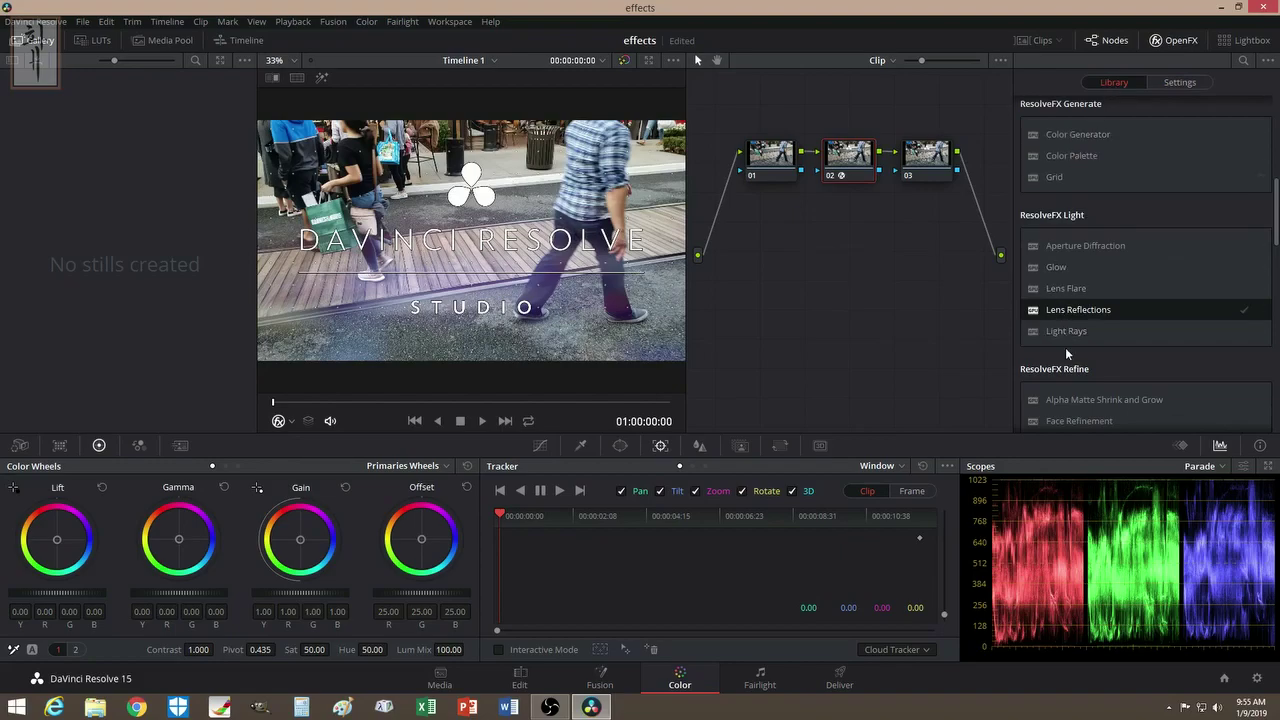
pyautogui.moveTo(1068, 335); pyautogui.dragTo(850, 168)
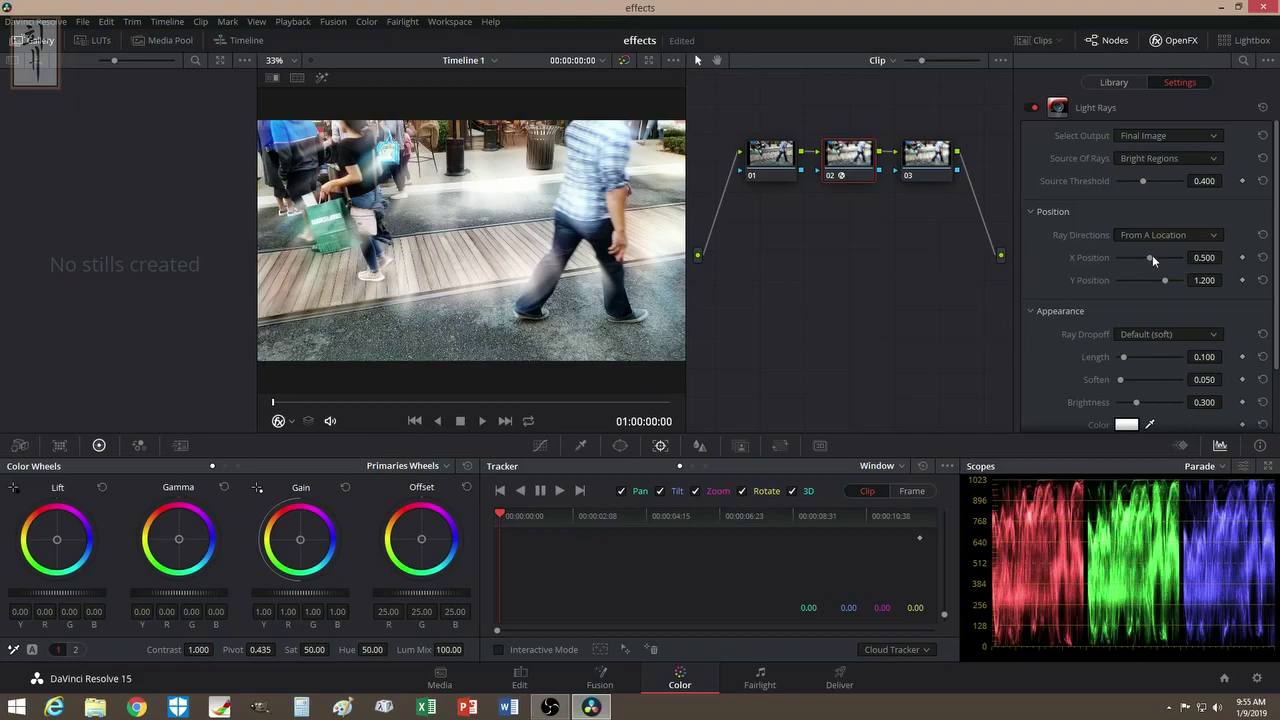
pyautogui.moveTo(1152, 257); pyautogui.dragTo(1147, 290)
pyautogui.moveTo(1143, 181)
pyautogui.mouseDown()
pyautogui.moveTo(1128, 183)
pyautogui.moveTo(1158, 185)
pyautogui.moveTo(1114, 194)
pyautogui.moveTo(1143, 195)
pyautogui.mouseUp()
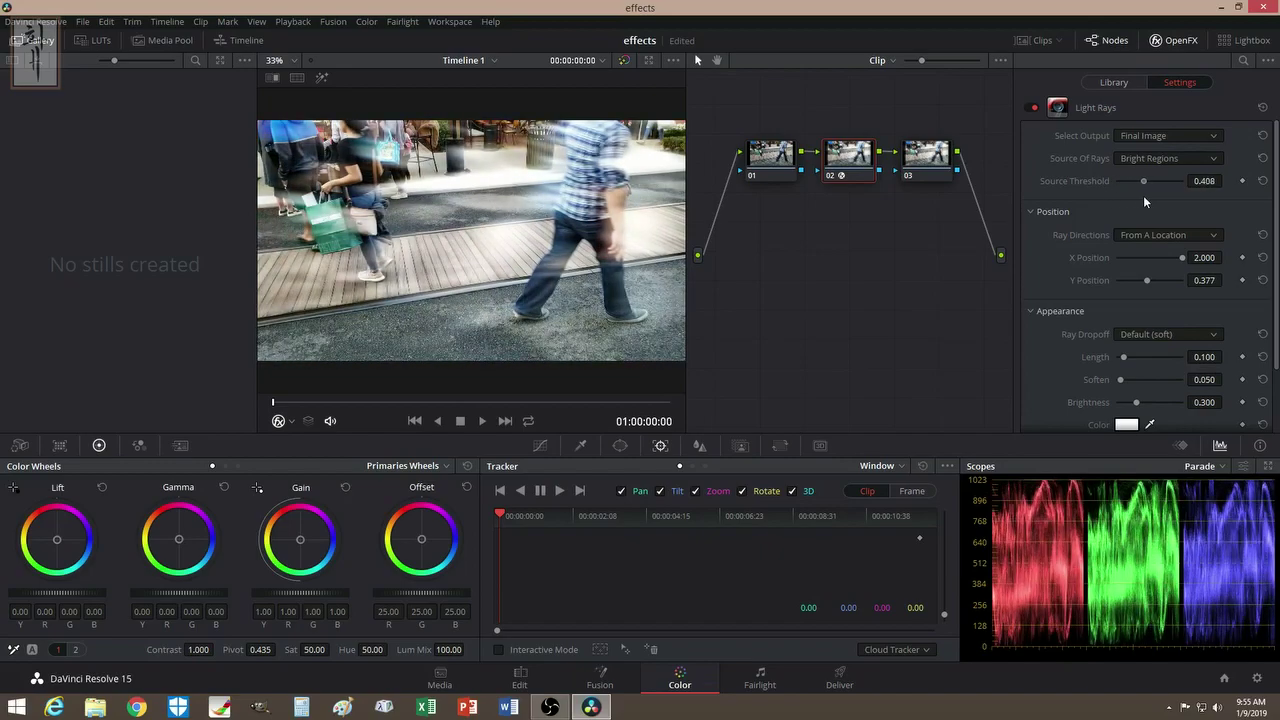
# Set the Light Rays length to 0.725, soften to 0.755 and brightness to 0.000.
pyautogui.moveTo(1125, 357); pyautogui.dragTo(1166, 379)
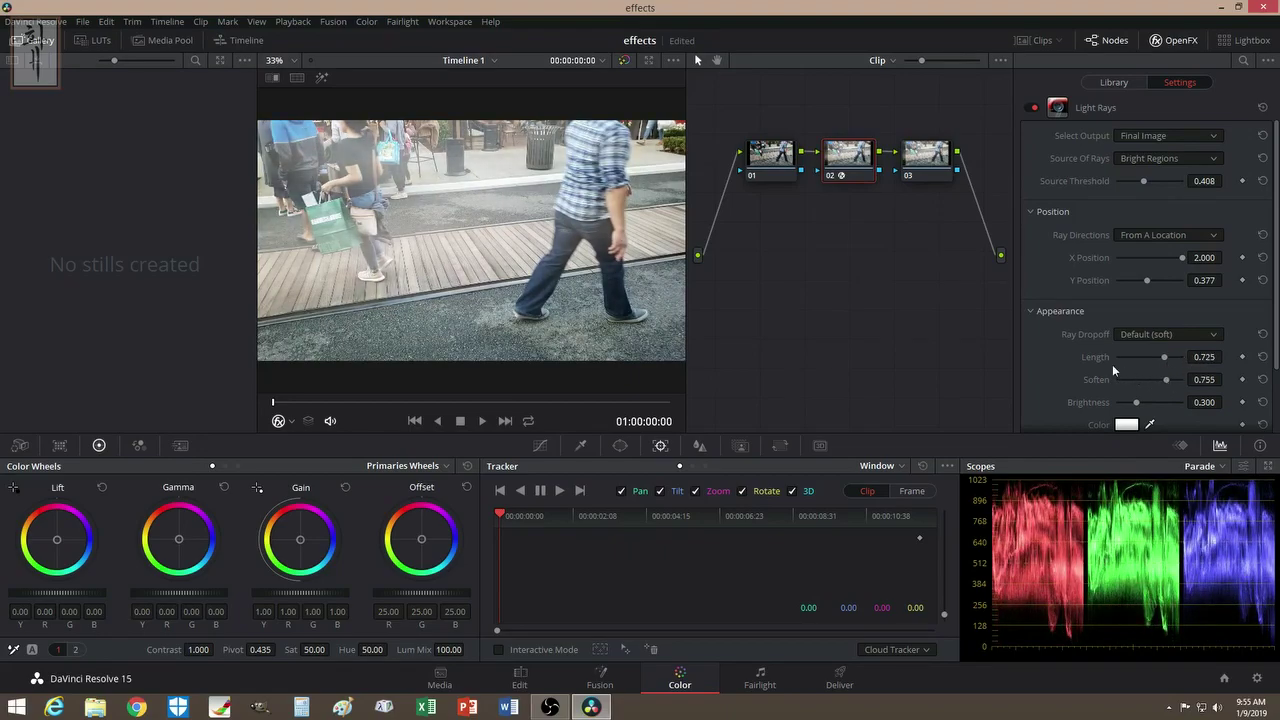
pyautogui.scroll(-2, 1115, 372)
pyautogui.moveTo(1137, 325); pyautogui.dragTo(1104, 338)
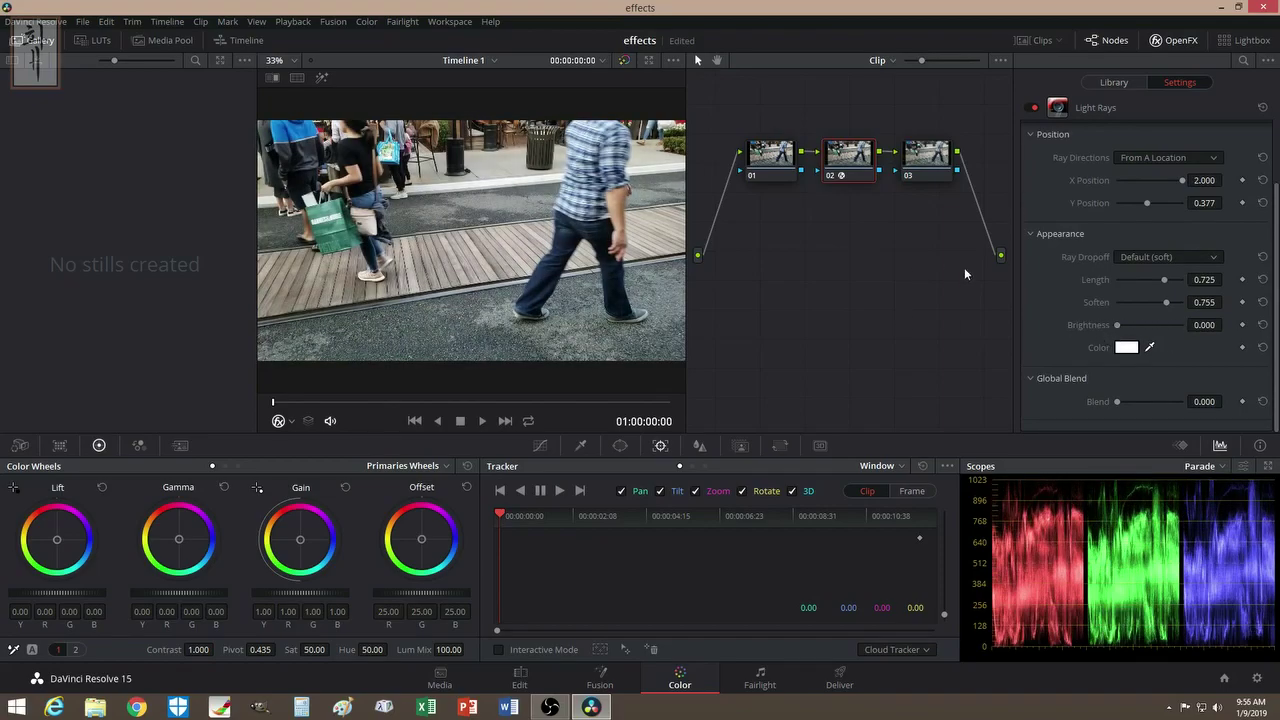
# Try out the Light Rays brightness and bring it back to its minimum.
pyautogui.scroll(1, 1077, 287)
pyautogui.scroll(1, 1080, 280)
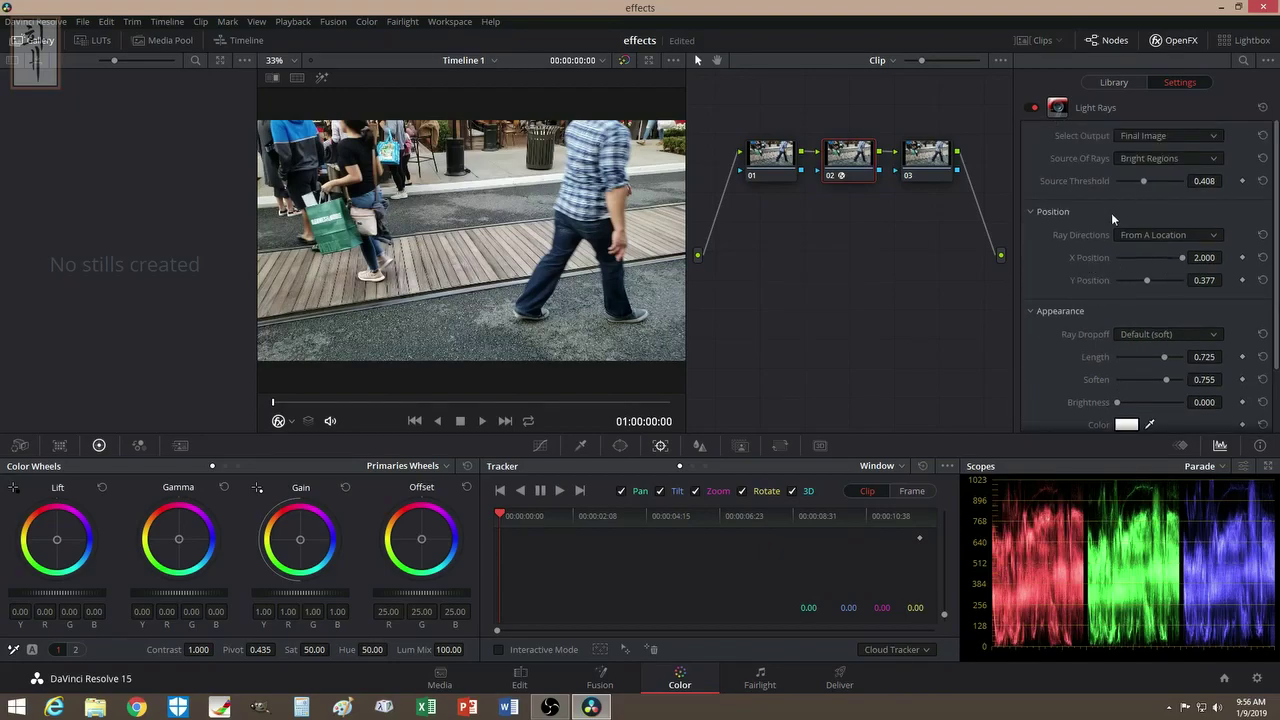
pyautogui.scroll(-2, 1090, 340)
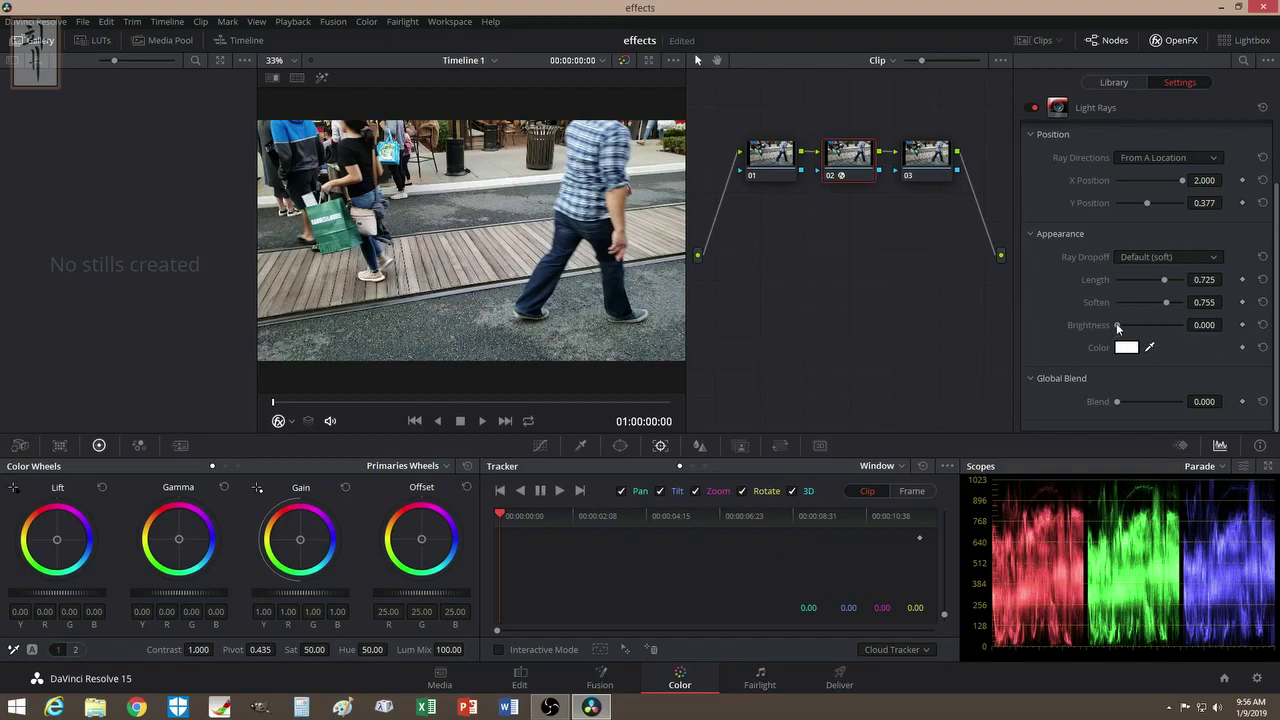
pyautogui.moveTo(1117, 329)
pyautogui.mouseDown()
pyautogui.moveTo(1199, 329)
pyautogui.moveTo(1093, 330)
pyautogui.mouseUp()
pyautogui.moveTo(1136, 338)
pyautogui.mouseDown()
pyautogui.moveTo(1179, 332)
pyautogui.moveTo(1113, 340)
pyautogui.moveTo(1166, 335)
pyautogui.moveTo(1113, 337)
pyautogui.moveTo(1174, 328)
pyautogui.moveTo(1120, 325)
pyautogui.moveTo(1167, 314)
pyautogui.moveTo(1116, 329)
pyautogui.mouseUp()
pyautogui.moveTo(1117, 326)
pyautogui.mouseDown()
pyautogui.moveTo(1177, 326)
pyautogui.moveTo(1092, 333)
pyautogui.moveTo(1173, 330)
pyautogui.moveTo(1106, 338)
pyautogui.mouseUp()
# Replace Light Rays on node 02 with the Sharpen effect and decline the Studio upgrade offer.
pyautogui.click(1103, 83)
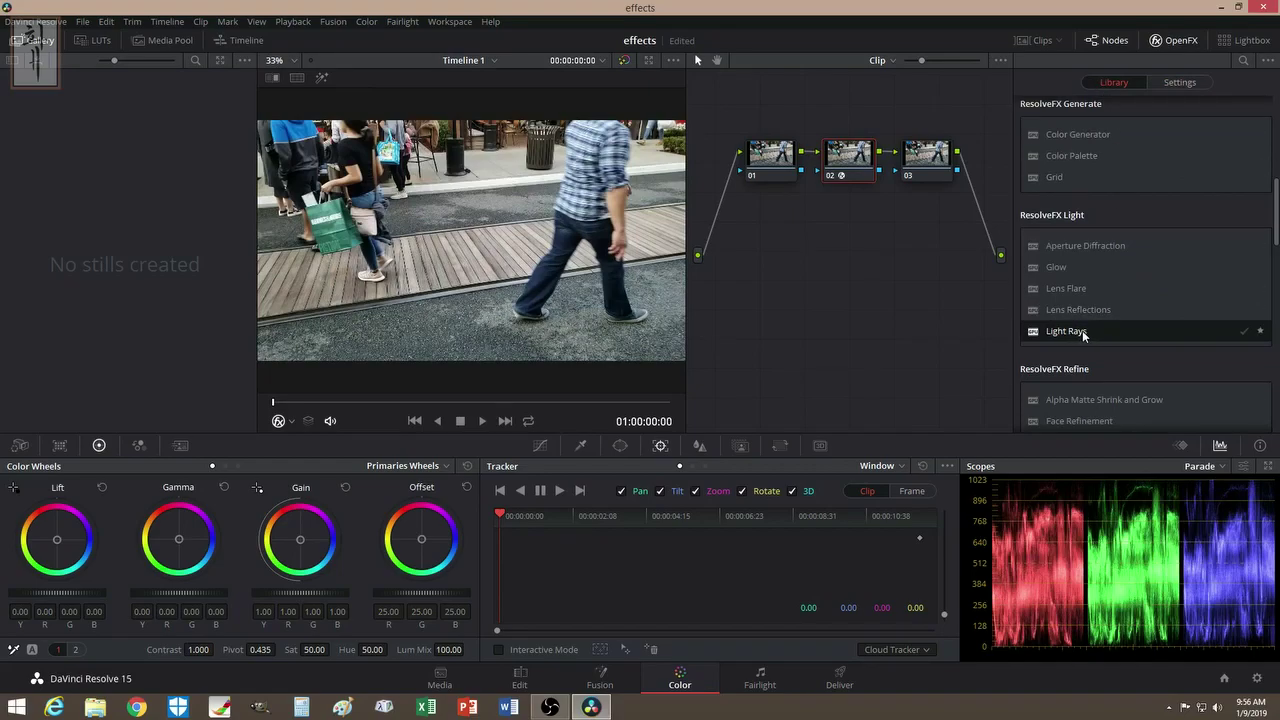
pyautogui.scroll(-2, 1096, 324)
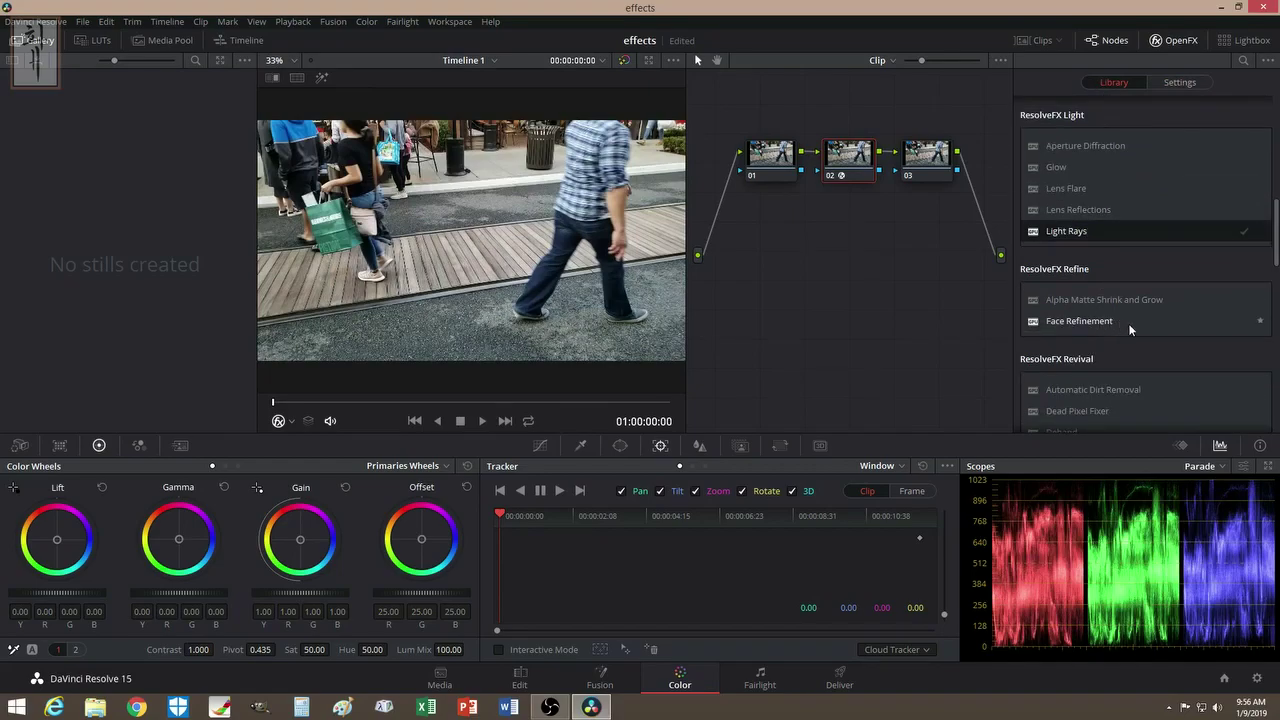
pyautogui.scroll(-2, 1132, 328)
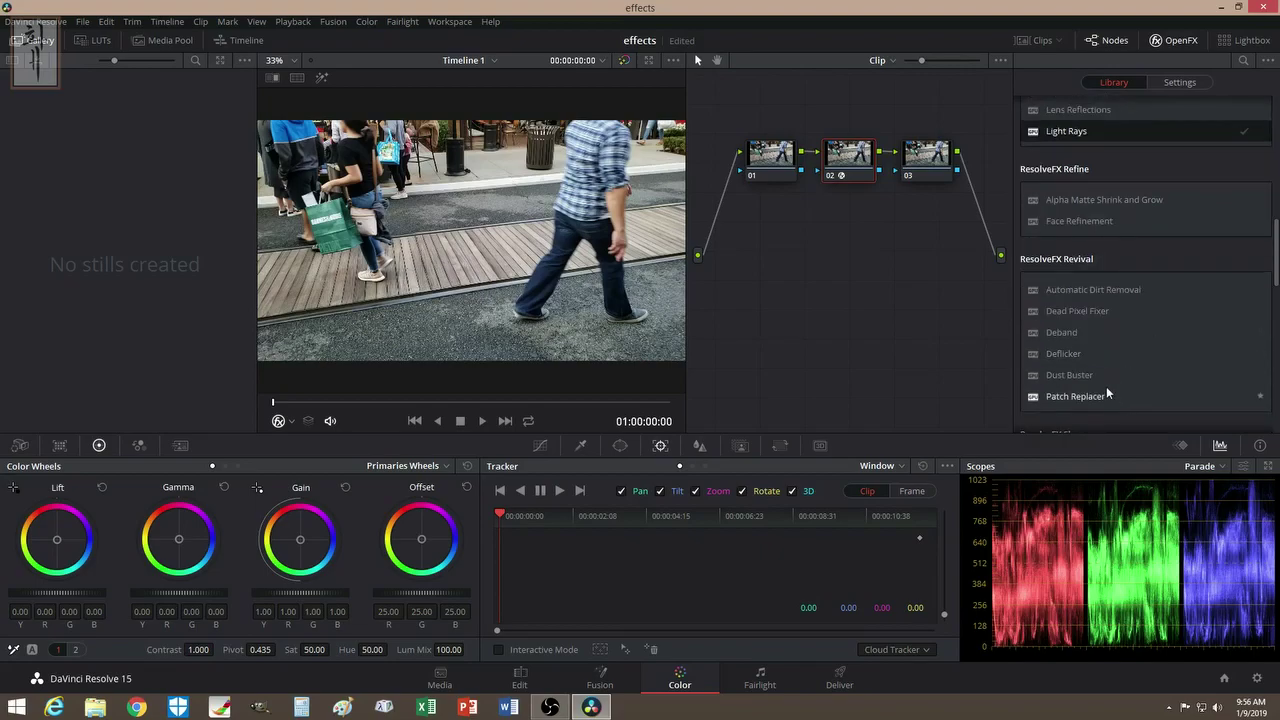
pyautogui.scroll(-4, 1102, 305)
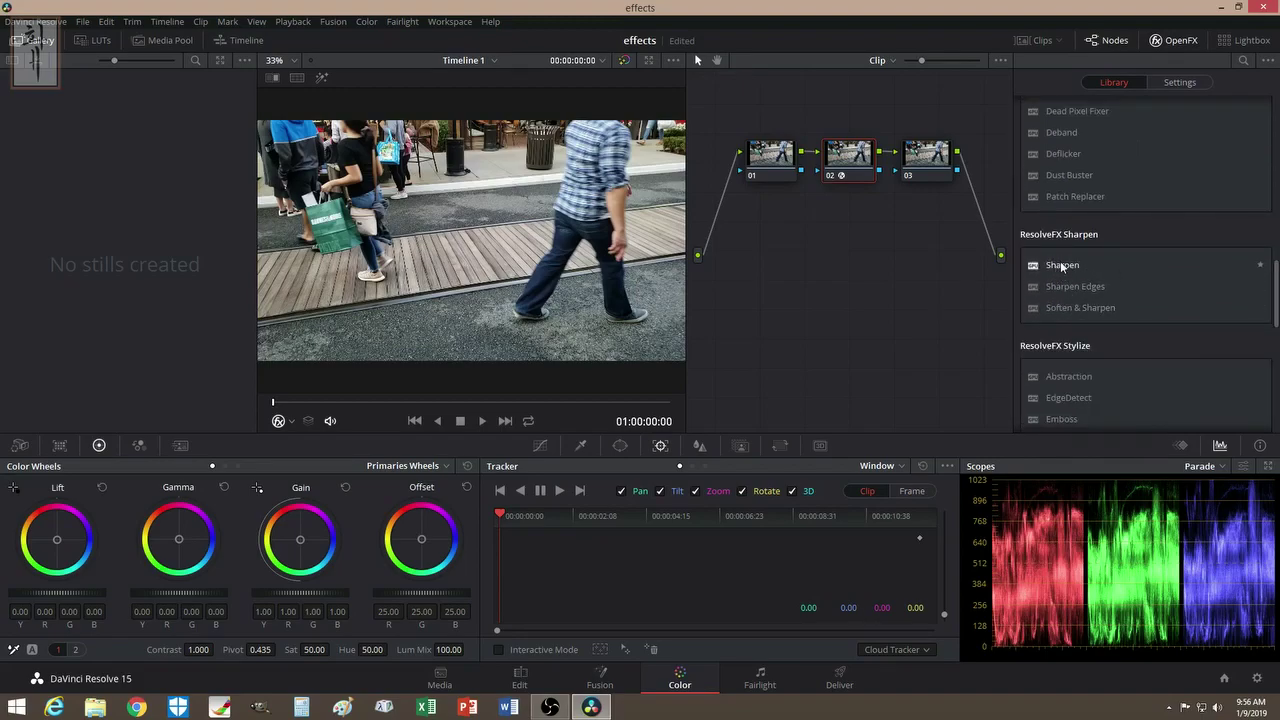
pyautogui.click(140, 445)
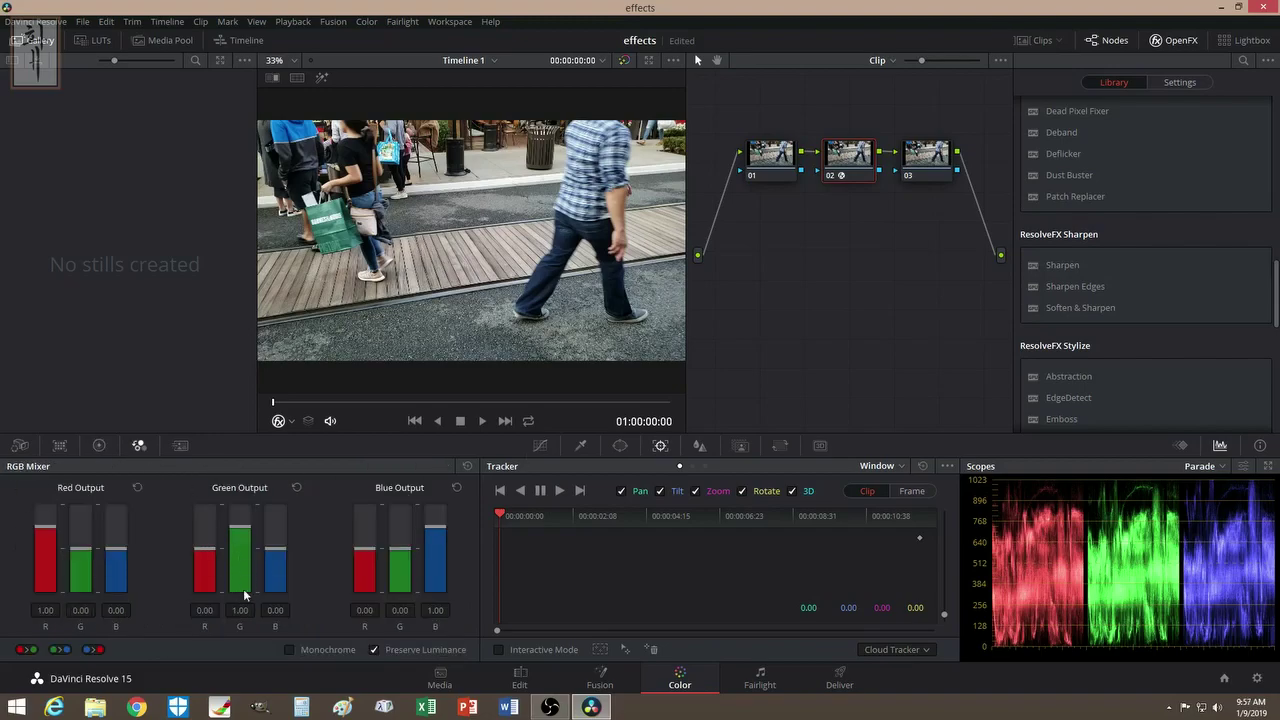
pyautogui.click(99, 446)
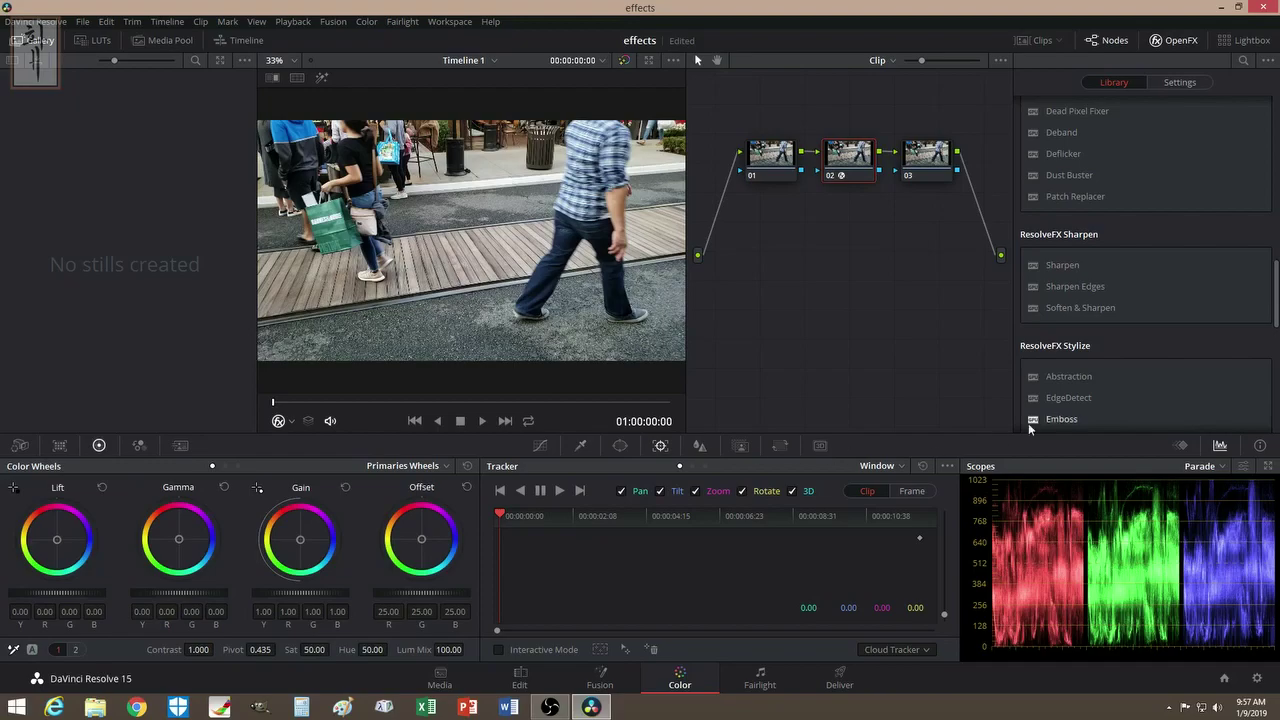
pyautogui.moveTo(1056, 267); pyautogui.dragTo(850, 160)
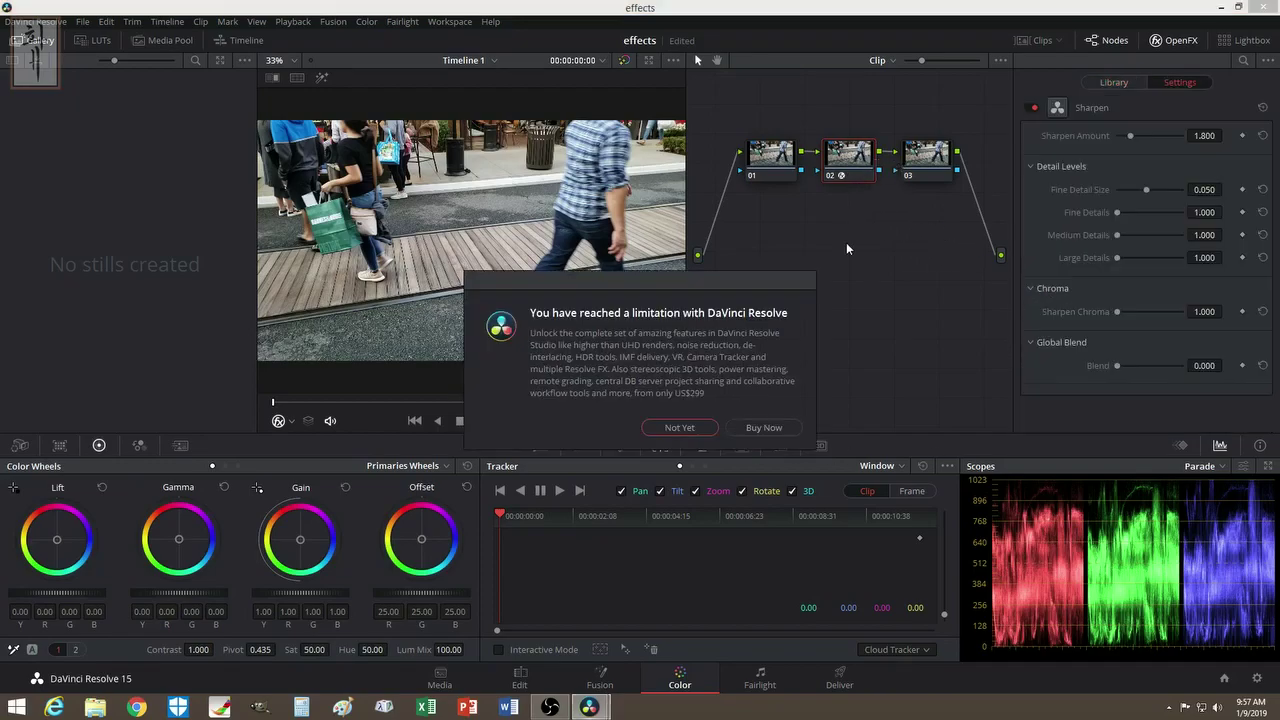
pyautogui.click(681, 428)
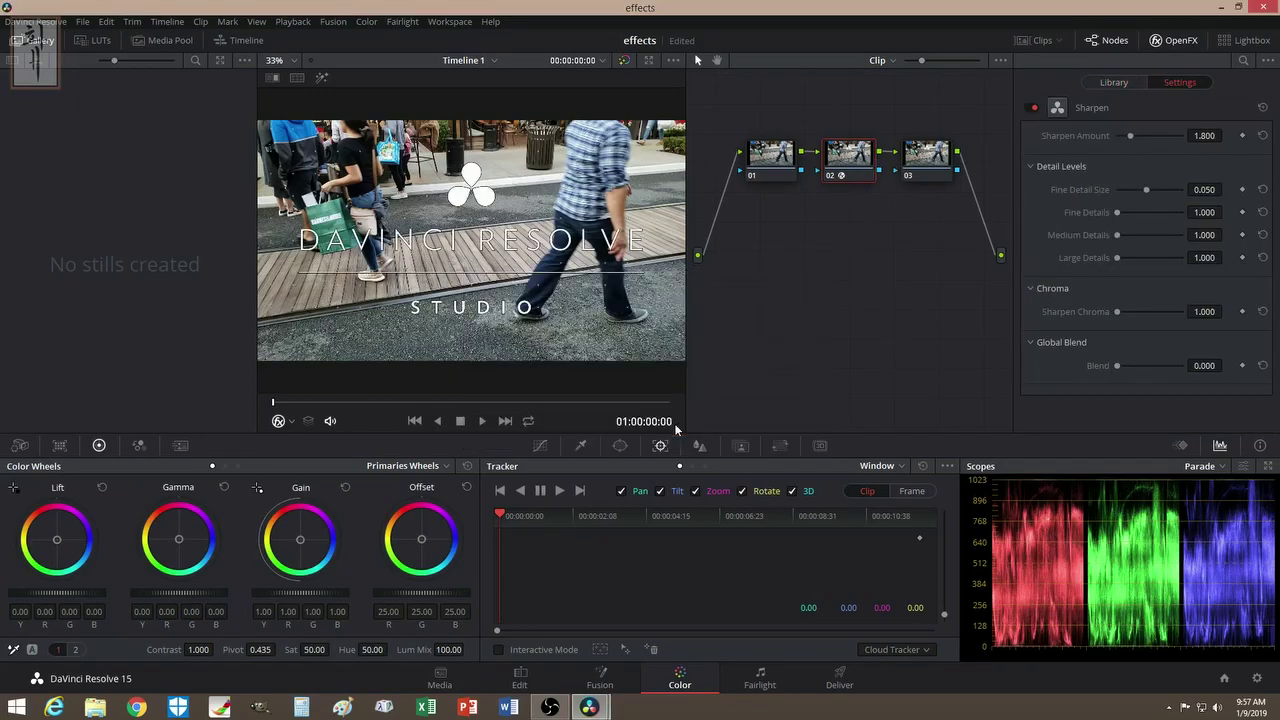
# Replace Sharpen on node 02 with Mirrors, setting Mirror 1 to X position 0.541, Y position 0.521 and angle -1.8.
pyautogui.click(1110, 82)
pyautogui.scroll(-1, 1115, 310)
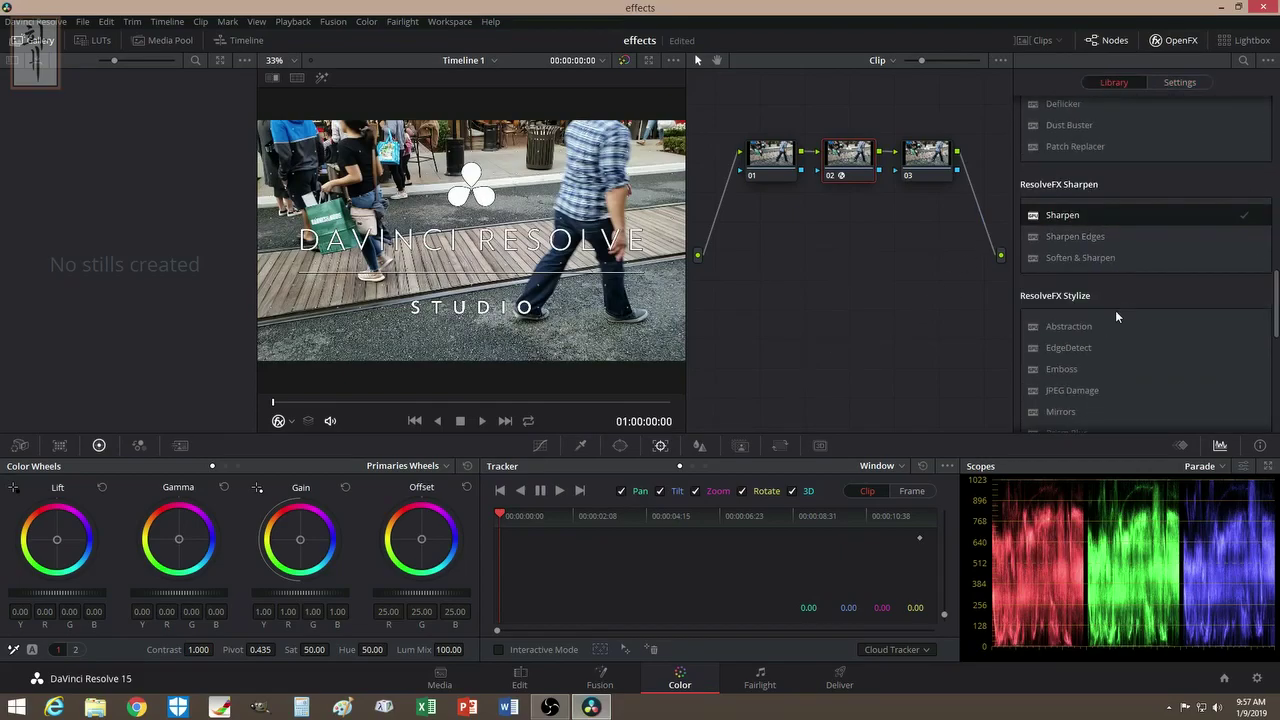
pyautogui.scroll(-1, 1116, 314)
pyautogui.scroll(-1, 1115, 312)
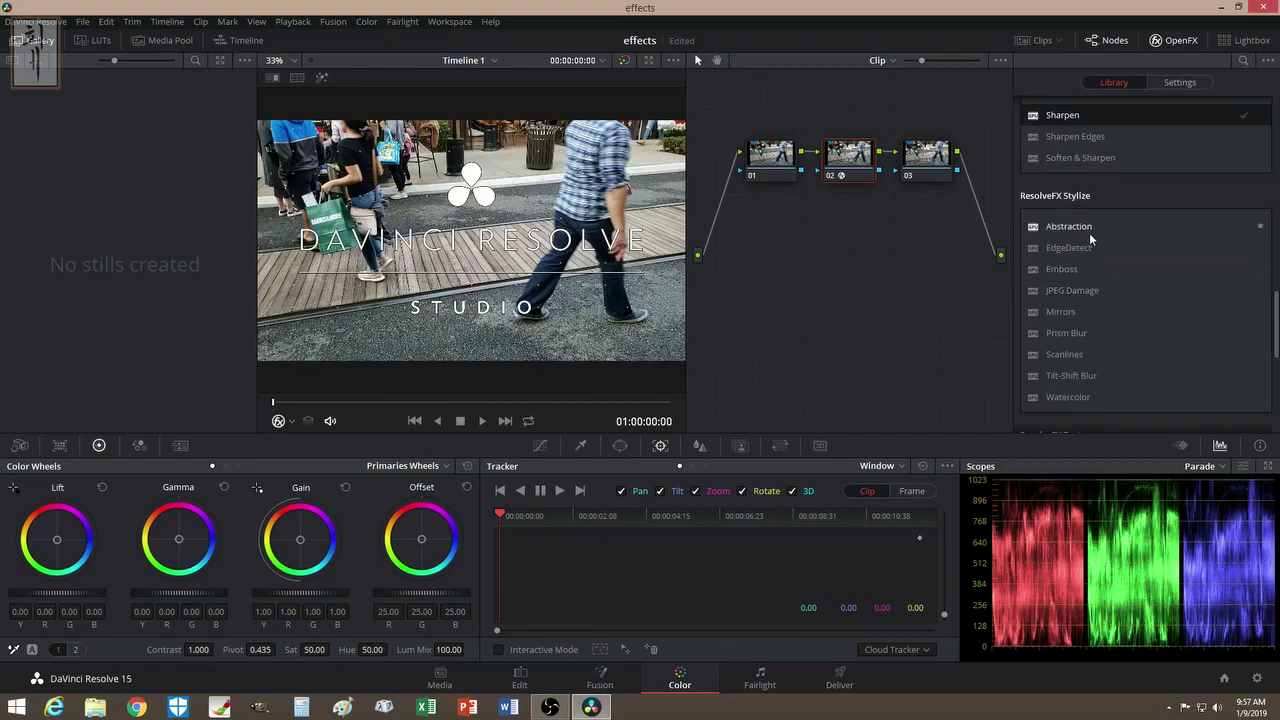
pyautogui.moveTo(1062, 310); pyautogui.dragTo(857, 163)
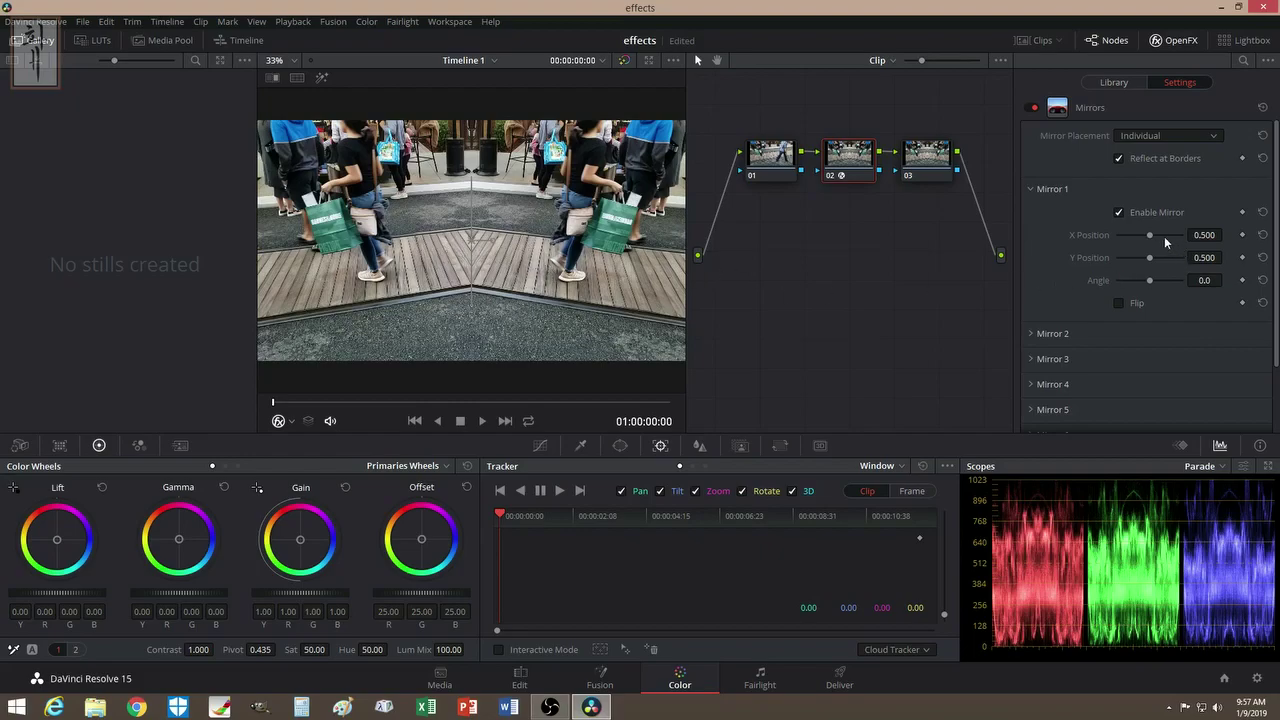
pyautogui.moveTo(1149, 236)
pyautogui.mouseDown()
pyautogui.moveTo(1112, 241)
pyautogui.moveTo(1170, 248)
pyautogui.moveTo(1148, 250)
pyautogui.moveTo(1152, 239)
pyautogui.moveTo(1154, 263)
pyautogui.moveTo(1152, 234)
pyautogui.mouseUp()
pyautogui.moveTo(1150, 280)
pyautogui.mouseDown()
pyautogui.moveTo(1190, 282)
pyautogui.moveTo(1148, 281)
pyautogui.mouseUp()
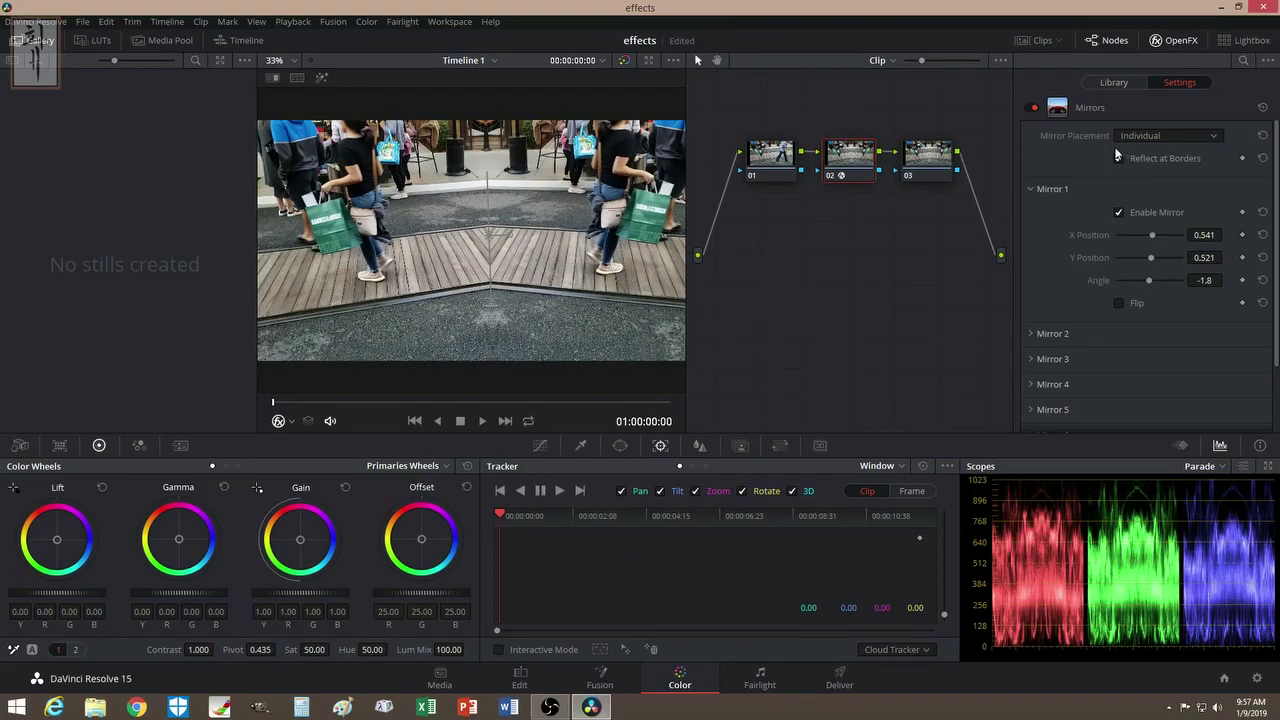
# Try the Rosette mirror placement with an X position of 0.561.
pyautogui.click(1142, 134)
pyautogui.click(1136, 167)
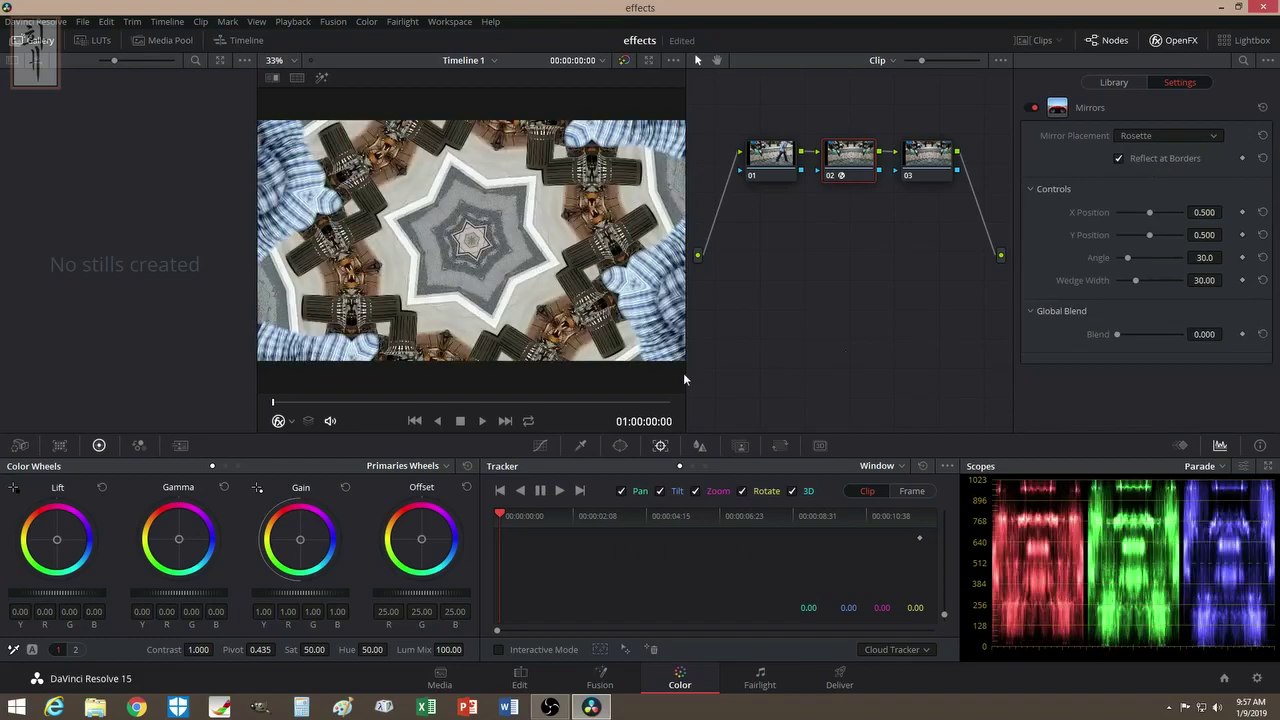
pyautogui.moveTo(1150, 213); pyautogui.dragTo(1153, 212)
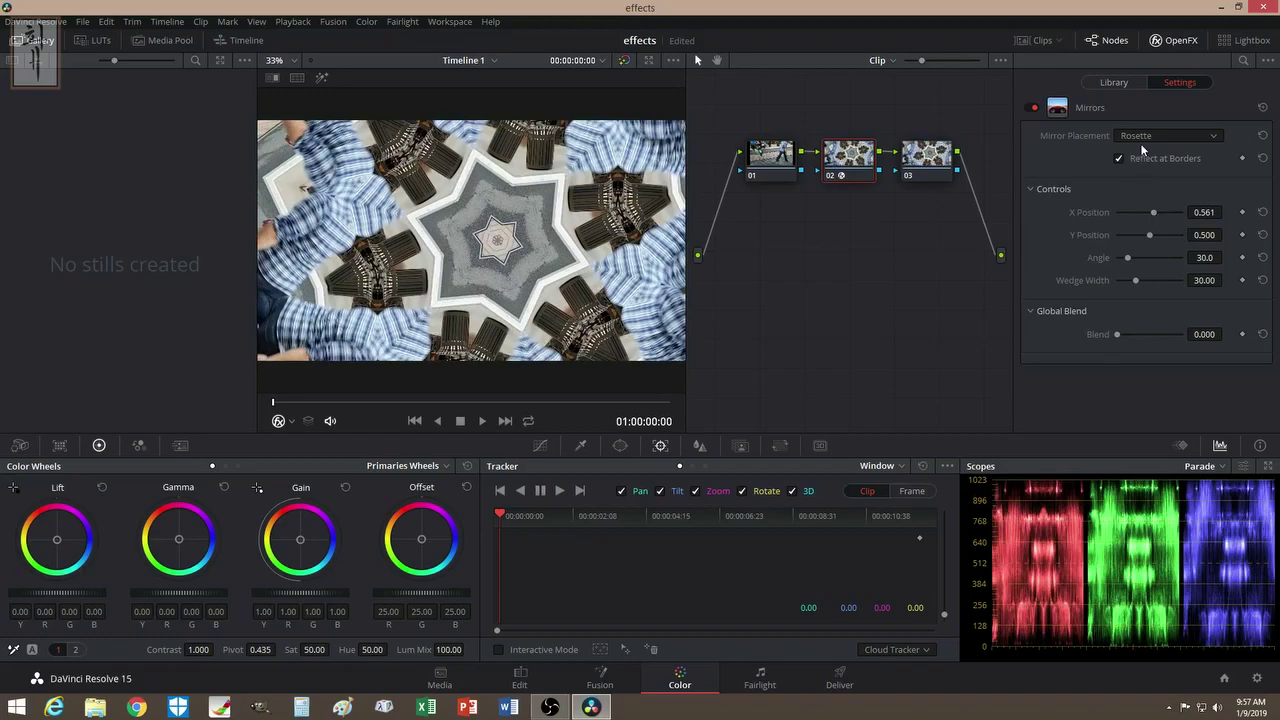
# Try the Kaleidoscope mirror placement with an X position of 0.551.
pyautogui.click(1142, 135)
pyautogui.click(1145, 173)
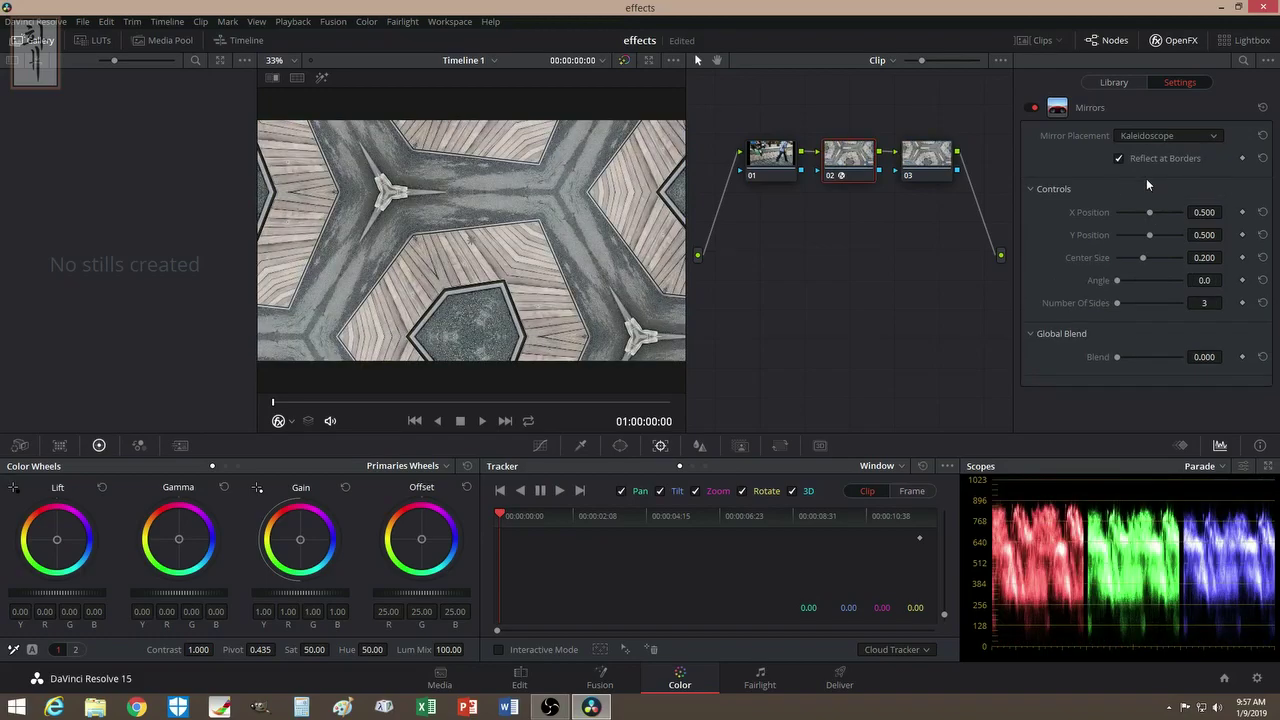
pyautogui.moveTo(1148, 211)
pyautogui.mouseDown()
pyautogui.moveTo(1136, 210)
pyautogui.moveTo(1151, 211)
pyautogui.mouseUp()
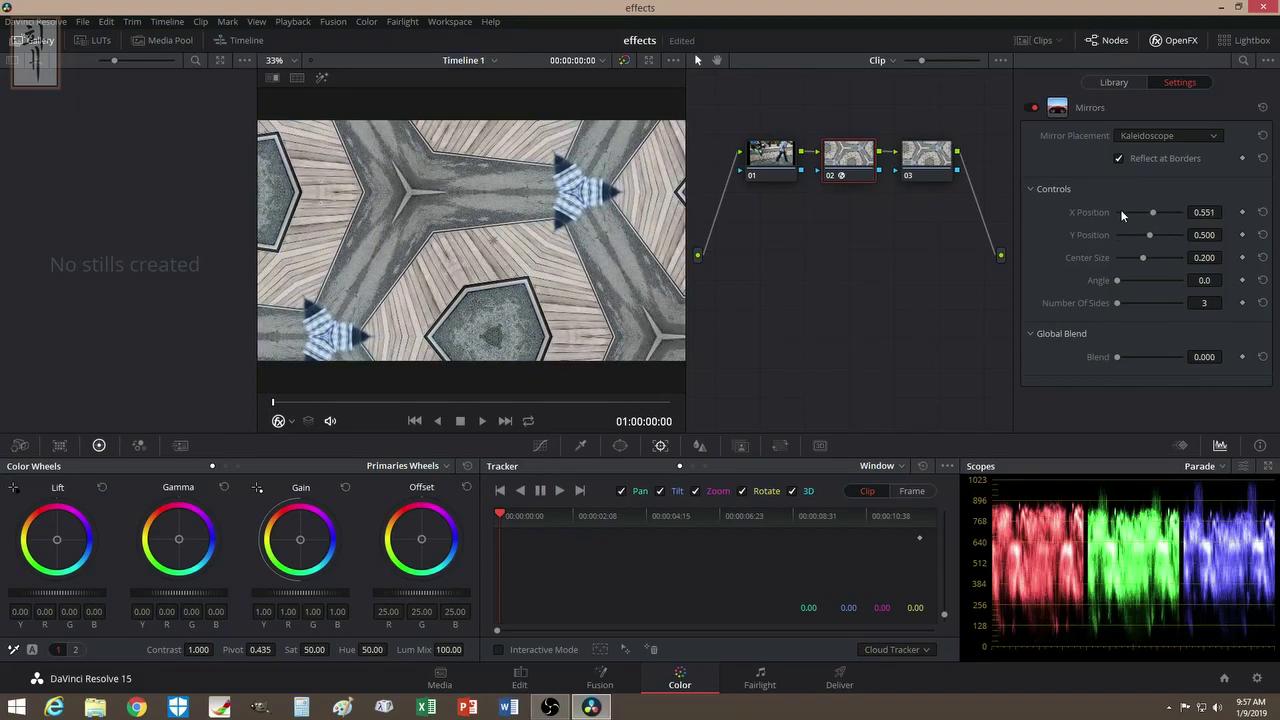
# Return the mirror placement to Individual and set Mirror 1's X position to 0.490.
pyautogui.click(1145, 133)
pyautogui.click(1150, 182)
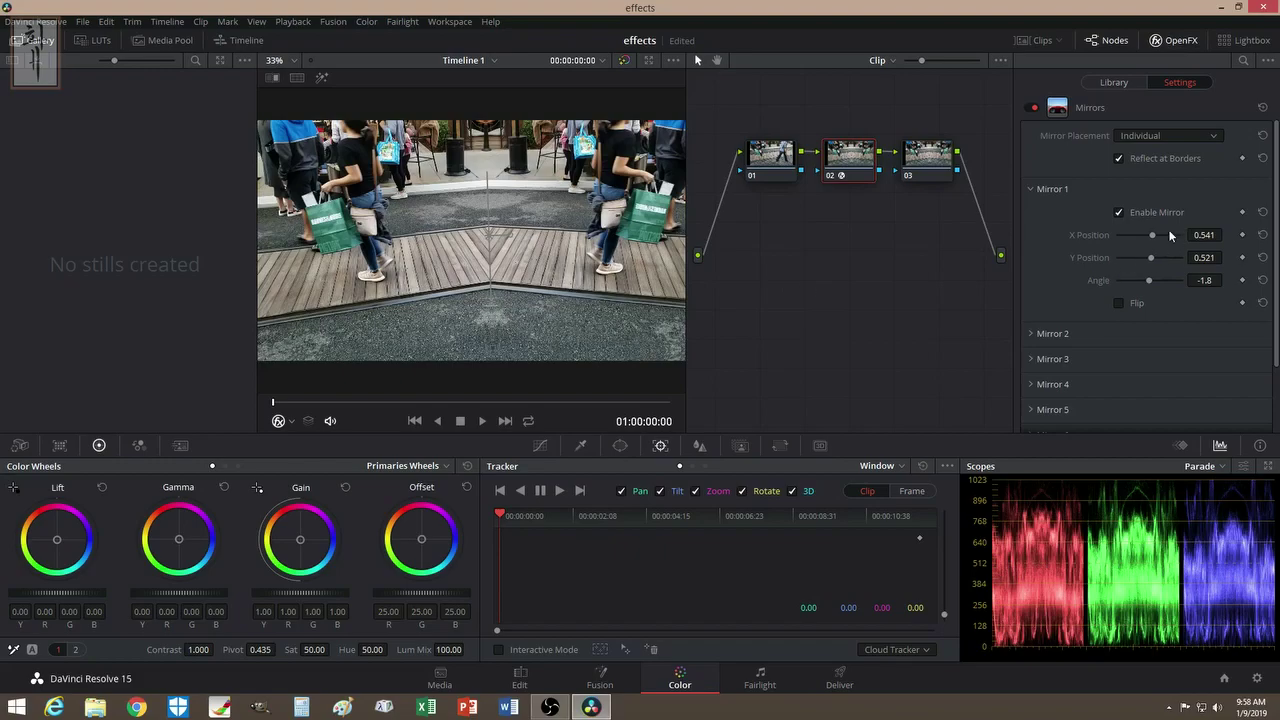
pyautogui.moveTo(1151, 237)
pyautogui.mouseDown()
pyautogui.moveTo(1137, 236)
pyautogui.moveTo(1150, 239)
pyautogui.mouseUp()
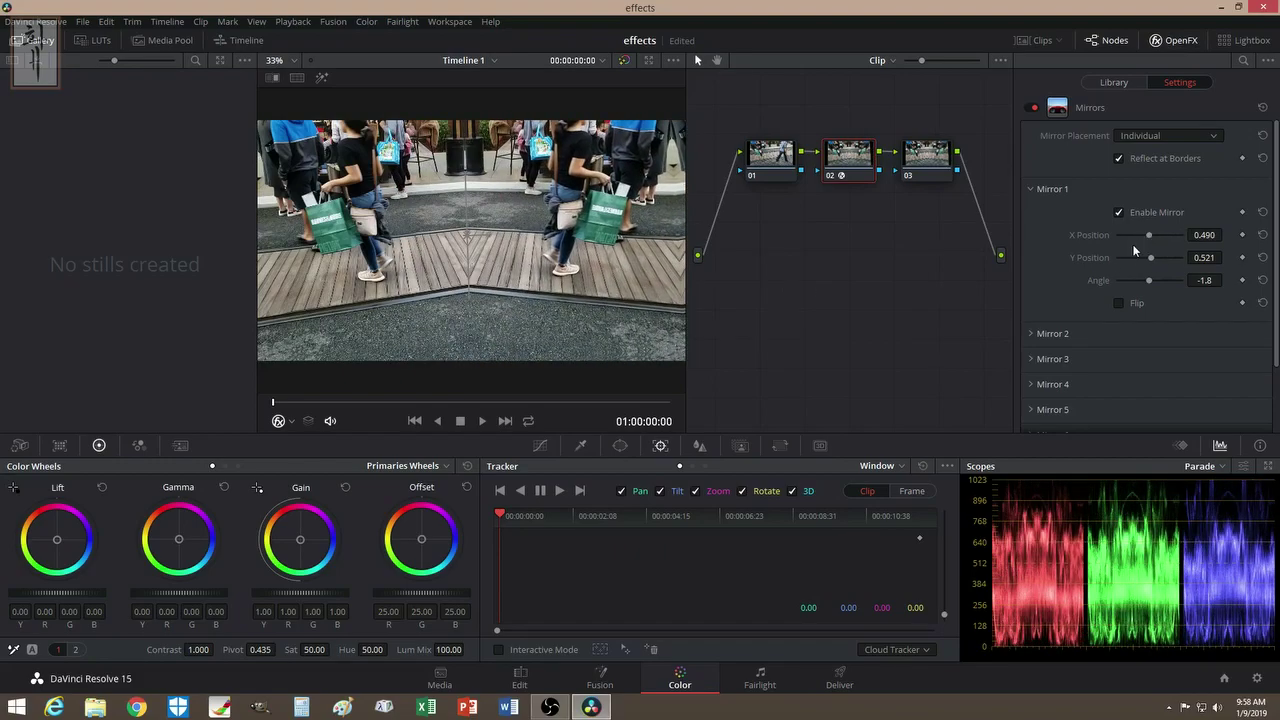
# Replace Mirrors on node 02 with Prism Blur, with blur strength 0.235 and aberration strength 1.000.
pyautogui.click(1112, 83)
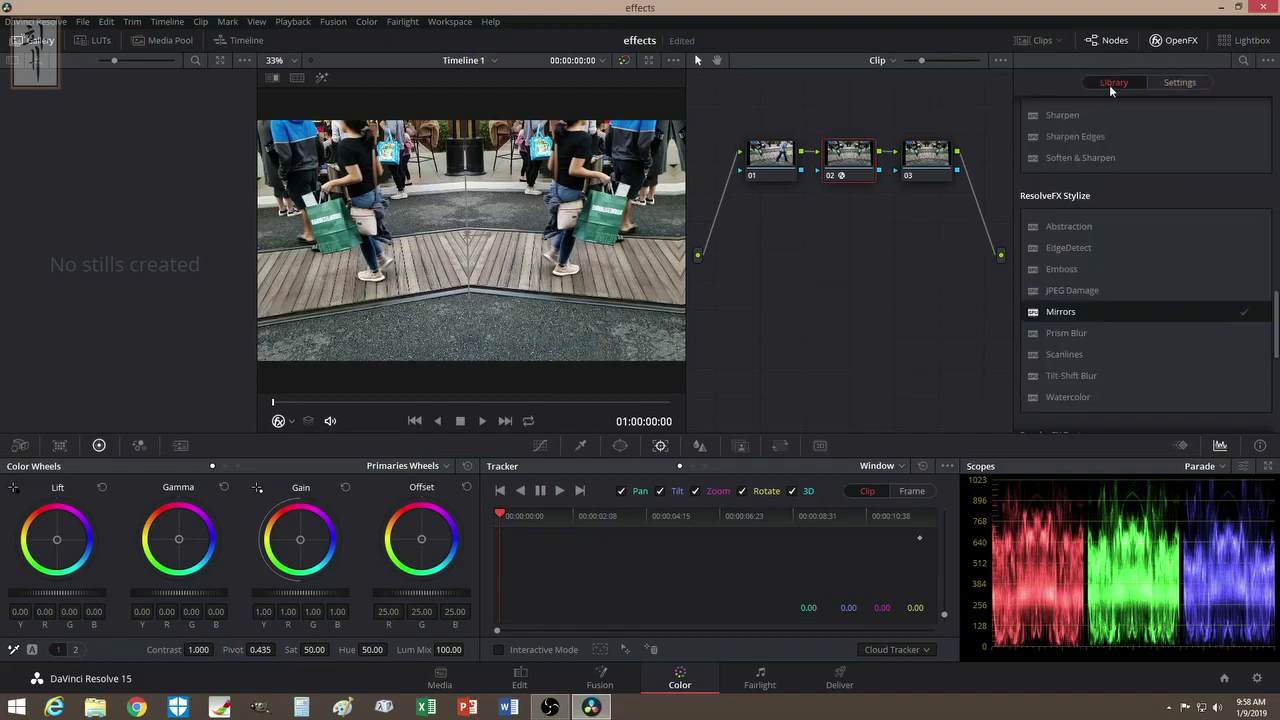
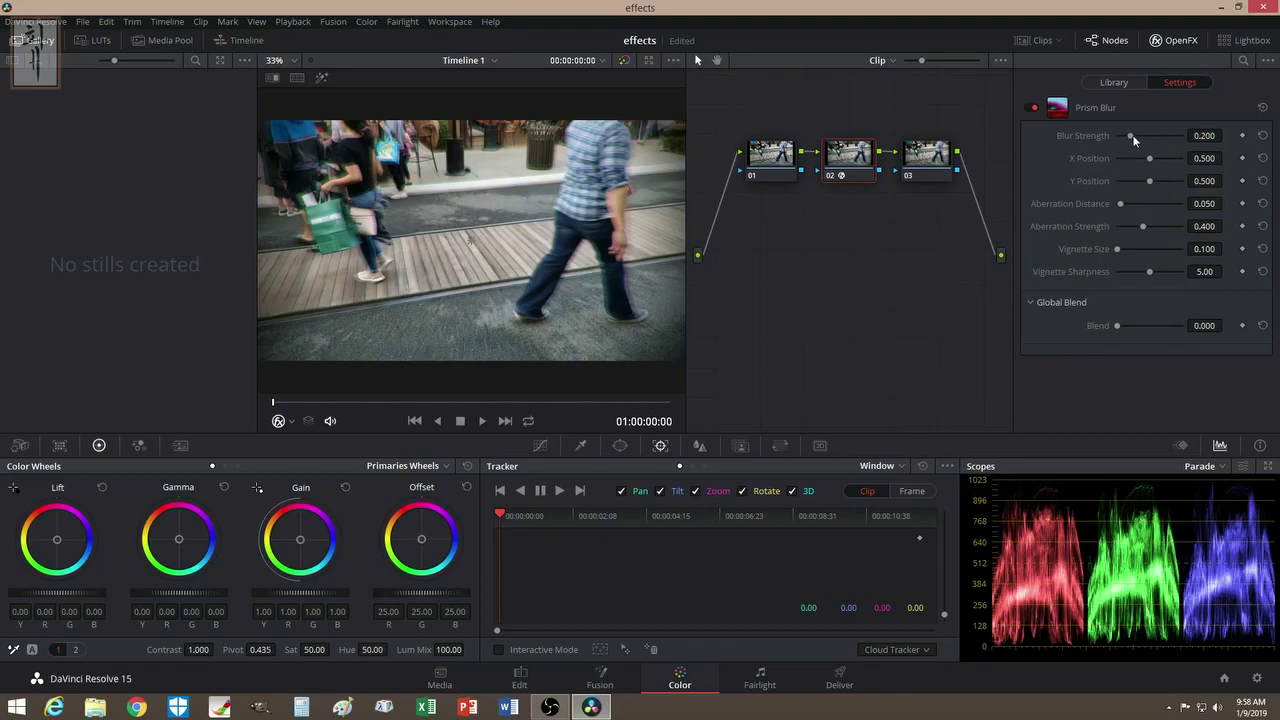
pyautogui.moveTo(1130, 136); pyautogui.dragTo(1133, 137)
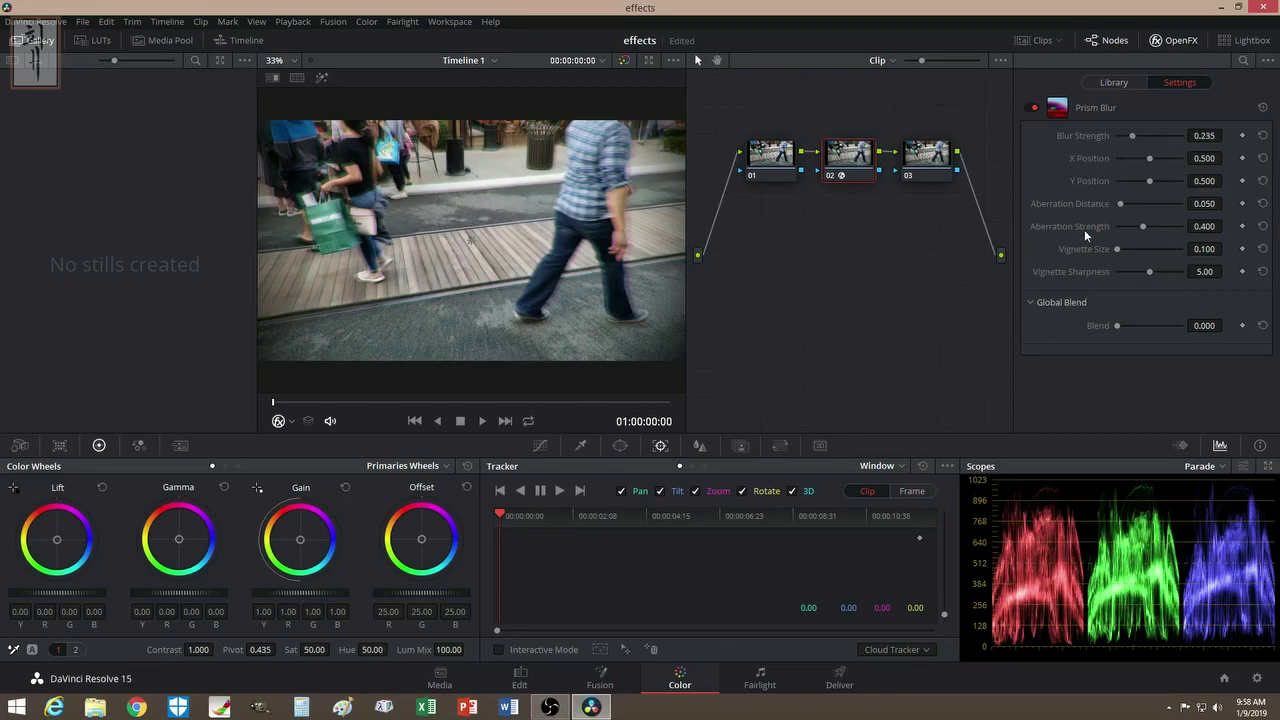
pyautogui.moveTo(1146, 231); pyautogui.dragTo(1189, 236)
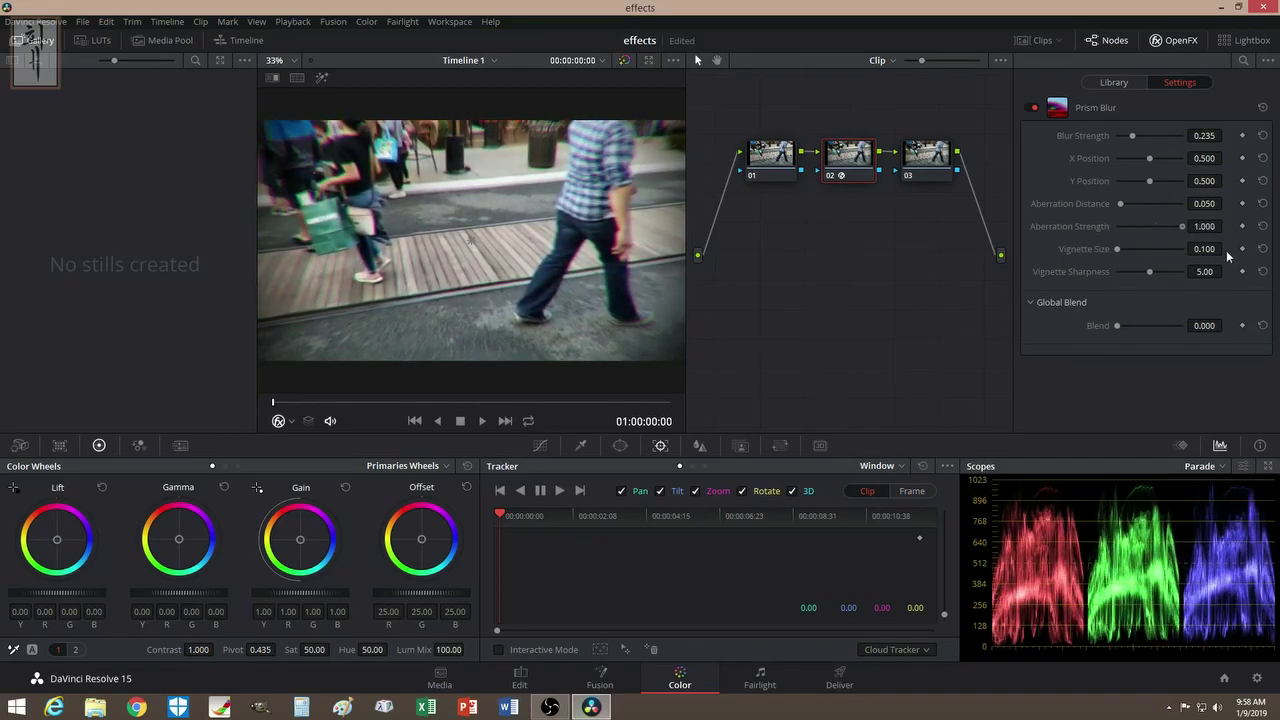
# Set the Prism Blur's aberration distance to 0.204 and aberration strength to 0.326.
pyautogui.moveTo(1131, 257)
pyautogui.mouseDown()
pyautogui.moveTo(1120, 254)
pyautogui.moveTo(1140, 258)
pyautogui.mouseUp()
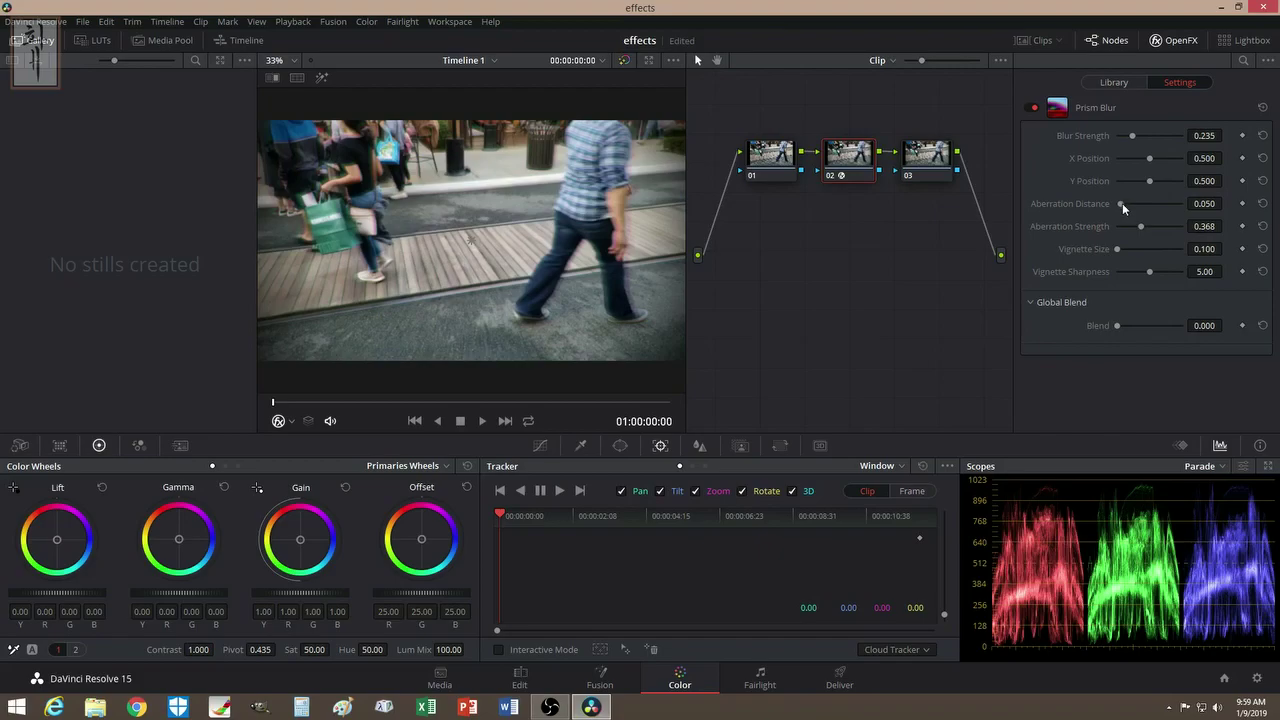
pyautogui.moveTo(1122, 203); pyautogui.dragTo(1140, 230)
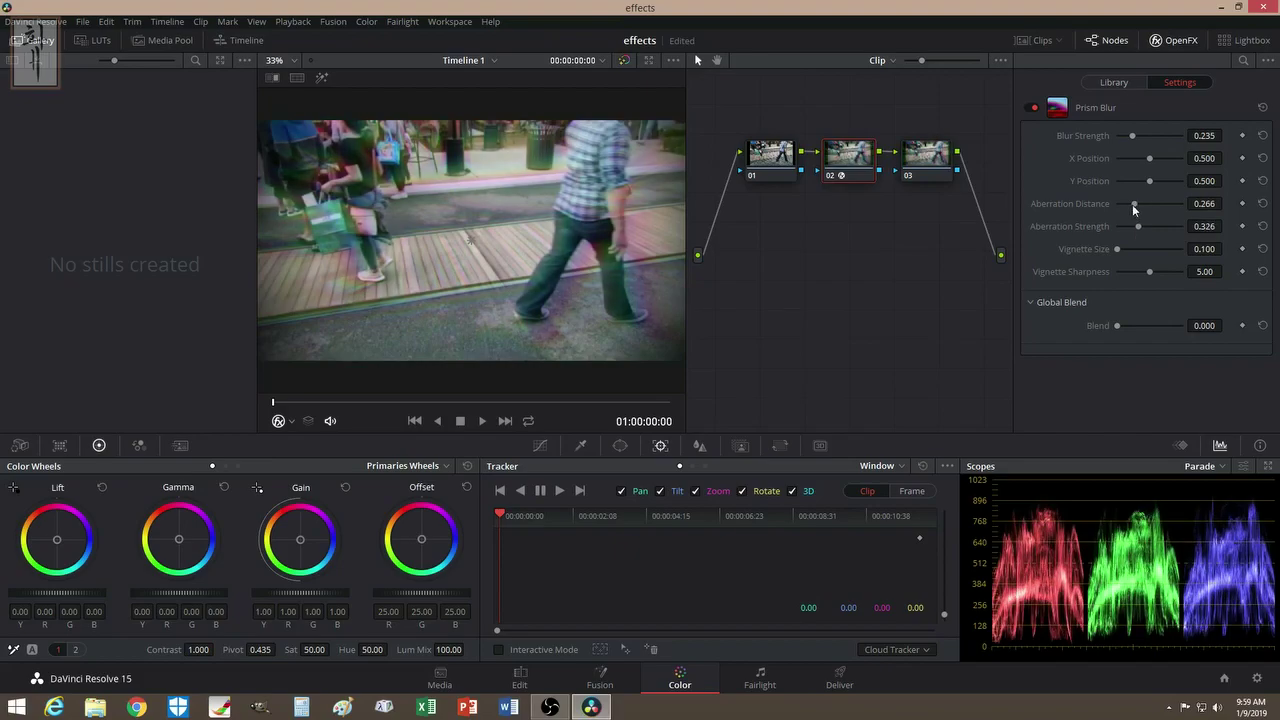
pyautogui.moveTo(1139, 201)
pyautogui.mouseDown()
pyautogui.moveTo(1155, 204)
pyautogui.moveTo(1130, 205)
pyautogui.mouseUp()
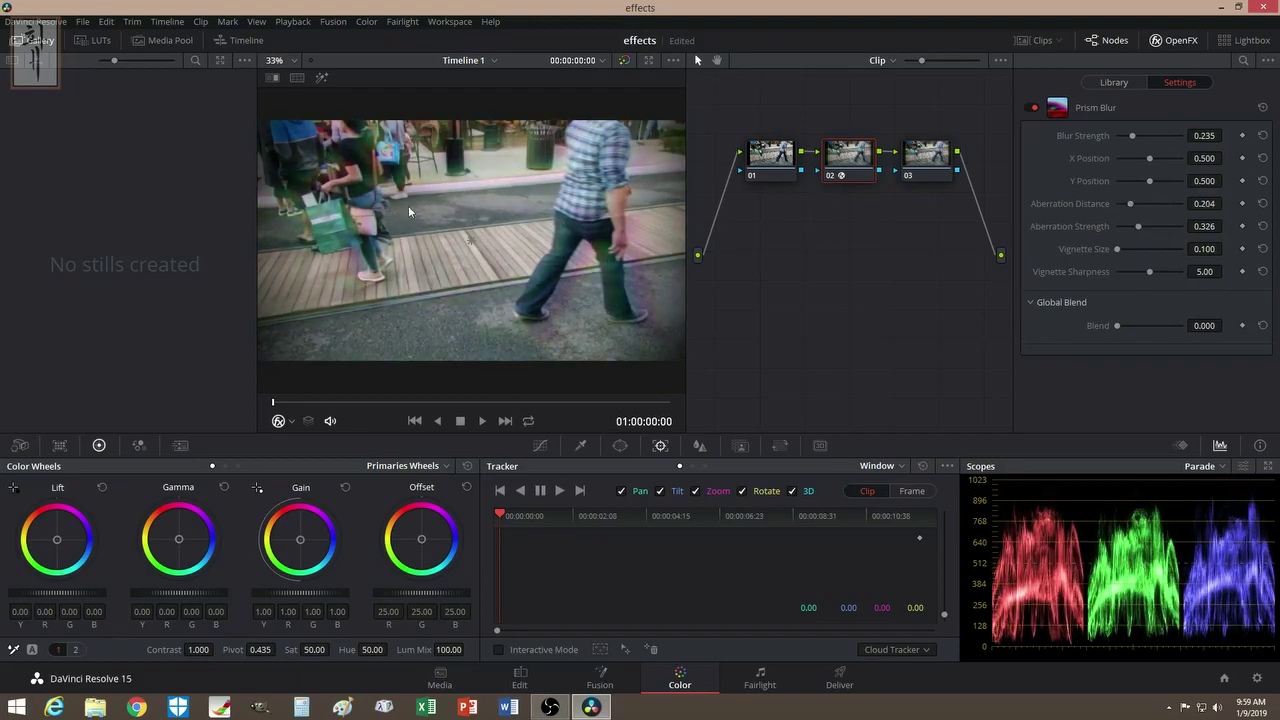
# Set the Prism Blur's X position to 0.704, vignette sharpness to 5.82 and blur strength to 0.163.
pyautogui.moveTo(1150, 159); pyautogui.dragTo(1162, 182)
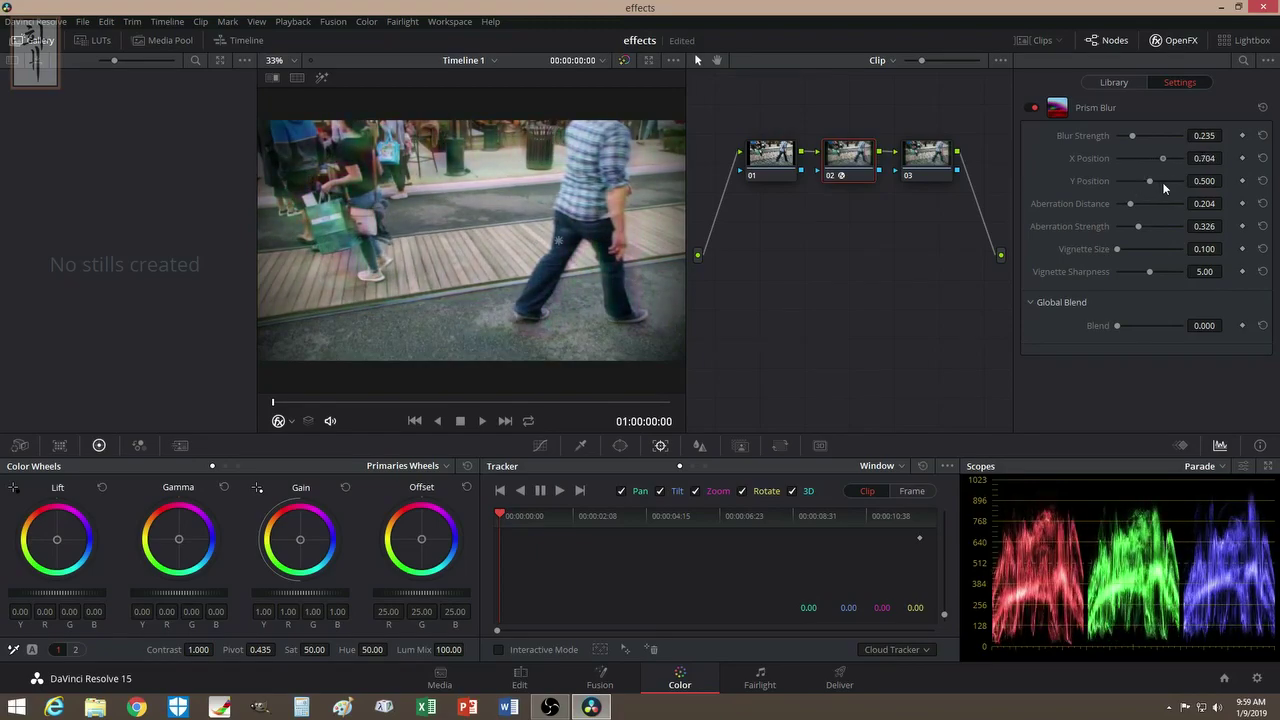
pyautogui.moveTo(1150, 270)
pyautogui.mouseDown()
pyautogui.moveTo(1169, 268)
pyautogui.moveTo(1156, 271)
pyautogui.mouseUp()
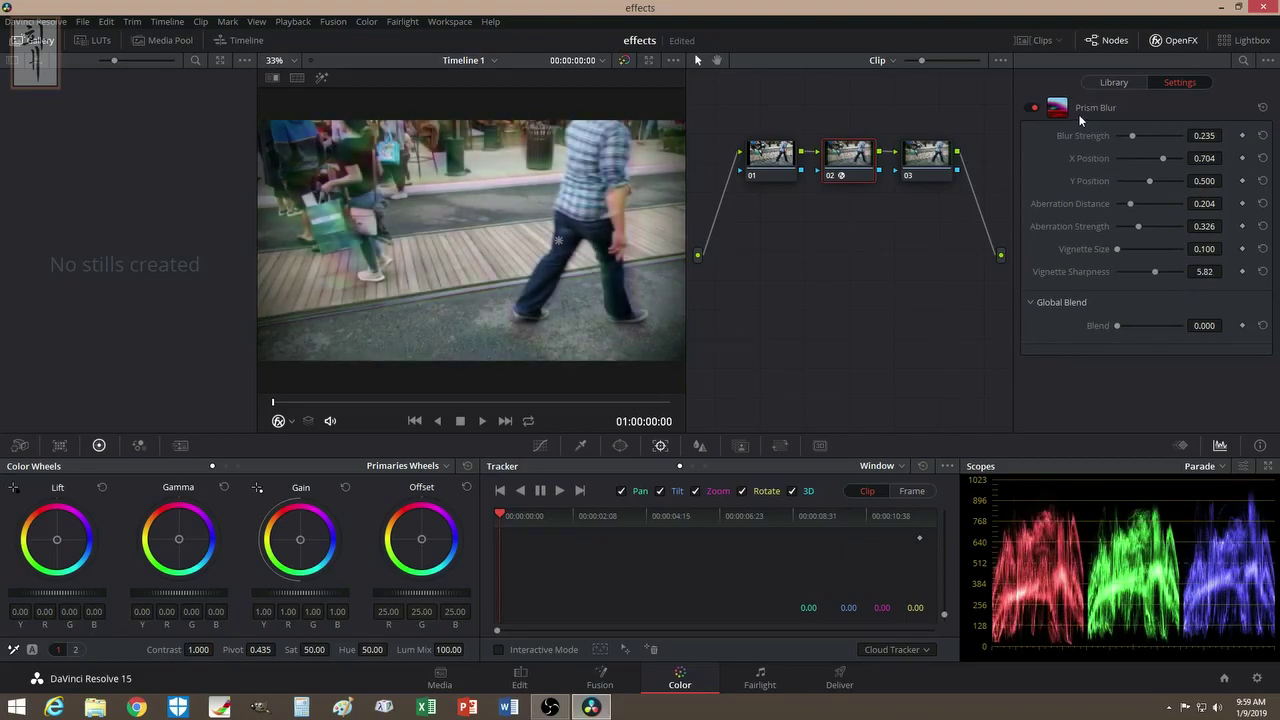
pyautogui.moveTo(1130, 141); pyautogui.dragTo(1127, 138)
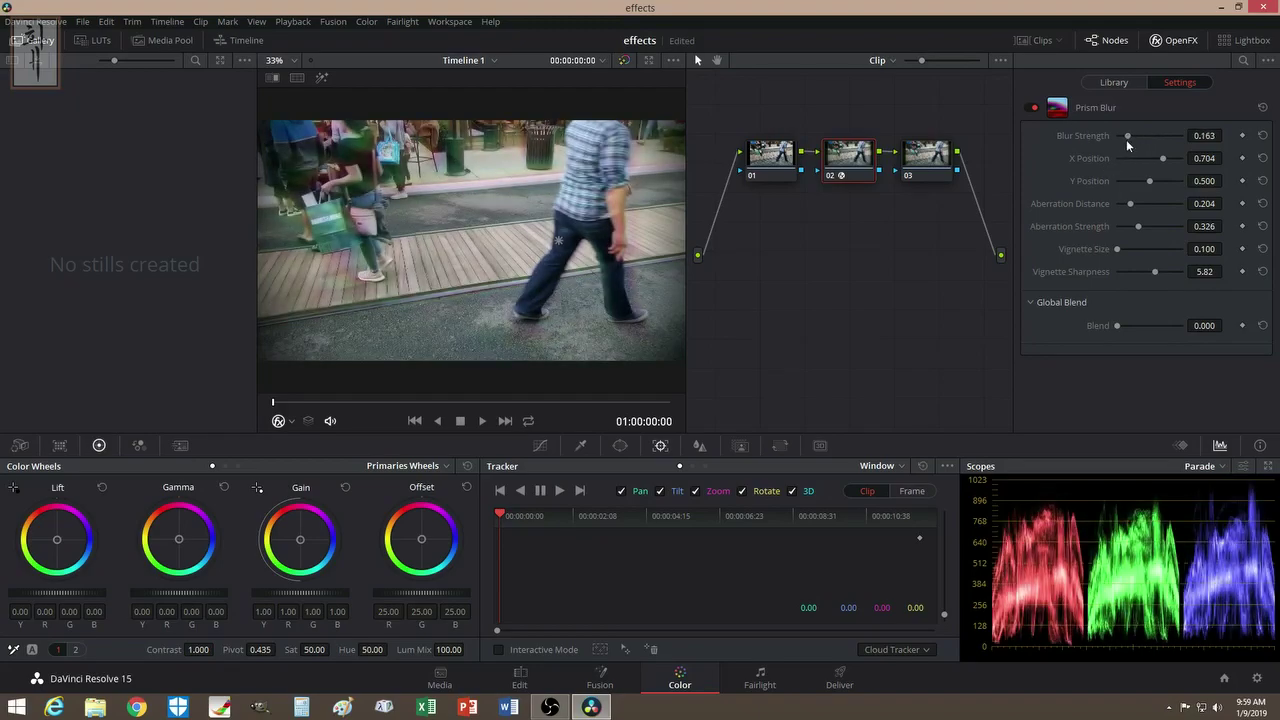
# Replace Prism Blur on node 02 with the Abstraction effect and adjust its sliders.
pyautogui.click(1114, 84)
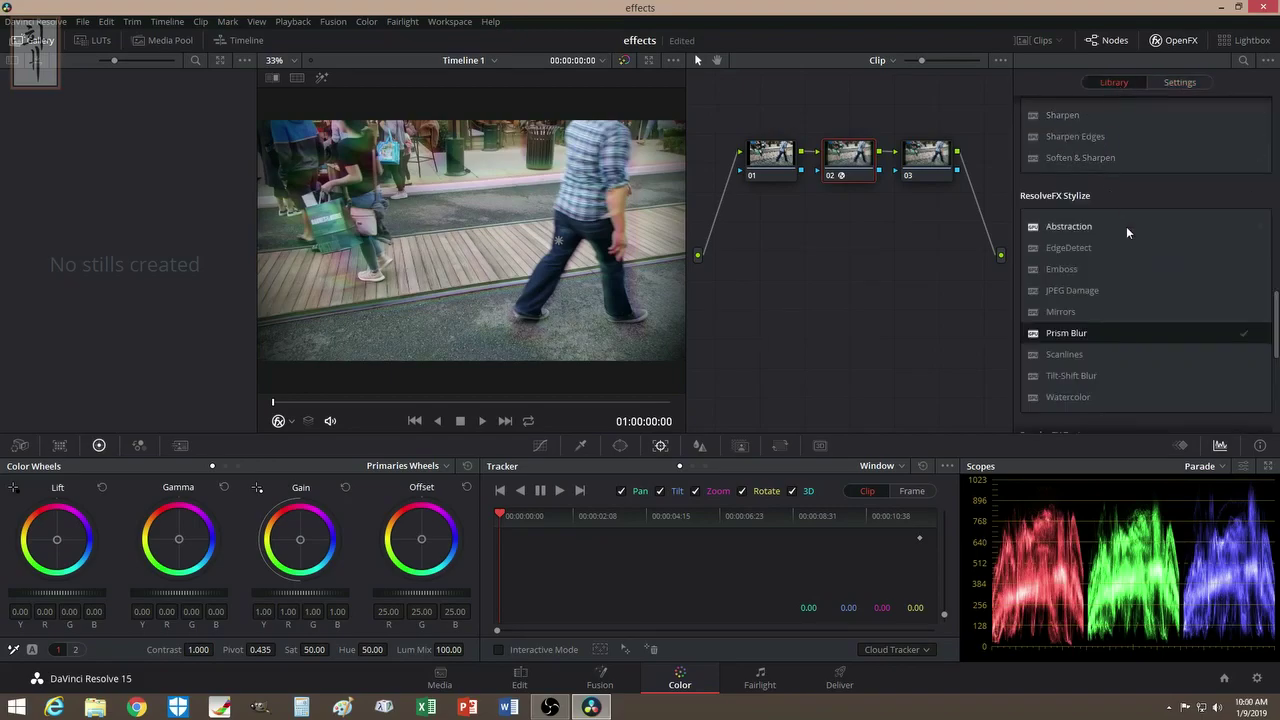
pyautogui.click(1069, 229)
pyautogui.moveTo(1069, 229); pyautogui.dragTo(847, 158)
pyautogui.moveTo(1147, 257); pyautogui.dragTo(1167, 281)
pyautogui.moveTo(1150, 351); pyautogui.dragTo(1145, 348)
# Replace Abstraction on node 02 with the Film Damage effect from the ResolveFX Texture group.
pyautogui.click(1118, 84)
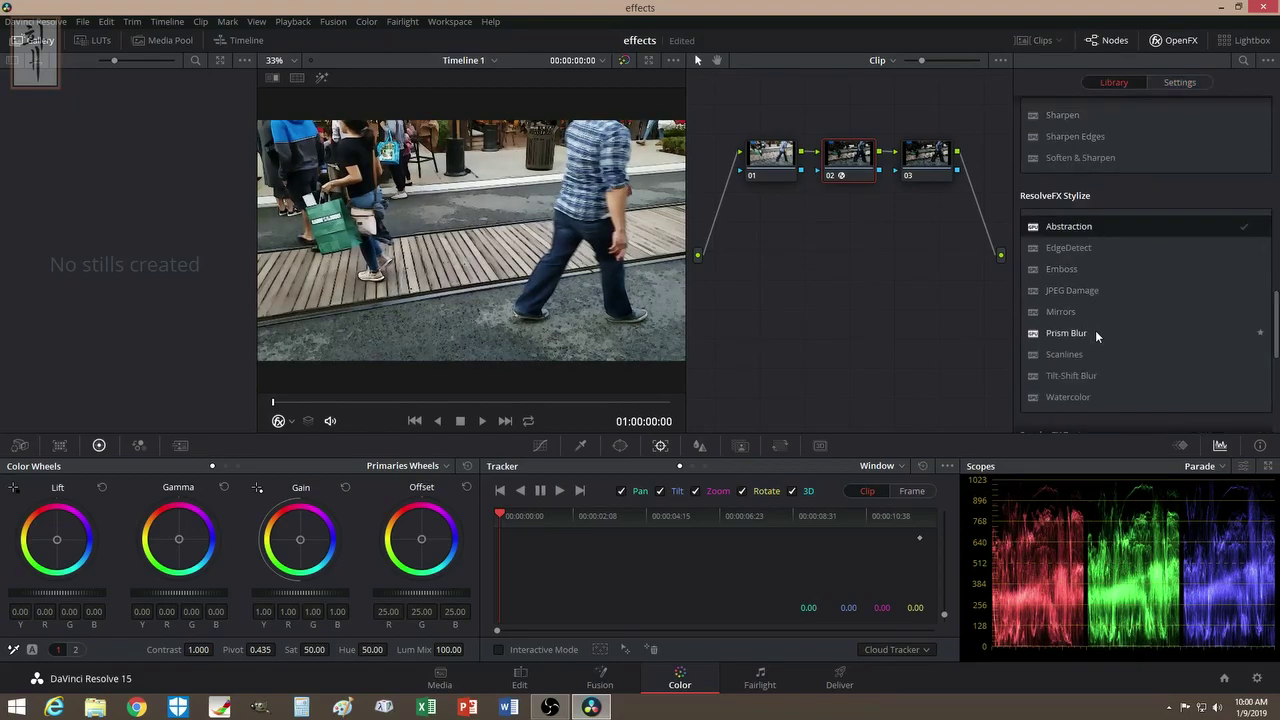
pyautogui.scroll(-2, 1095, 330)
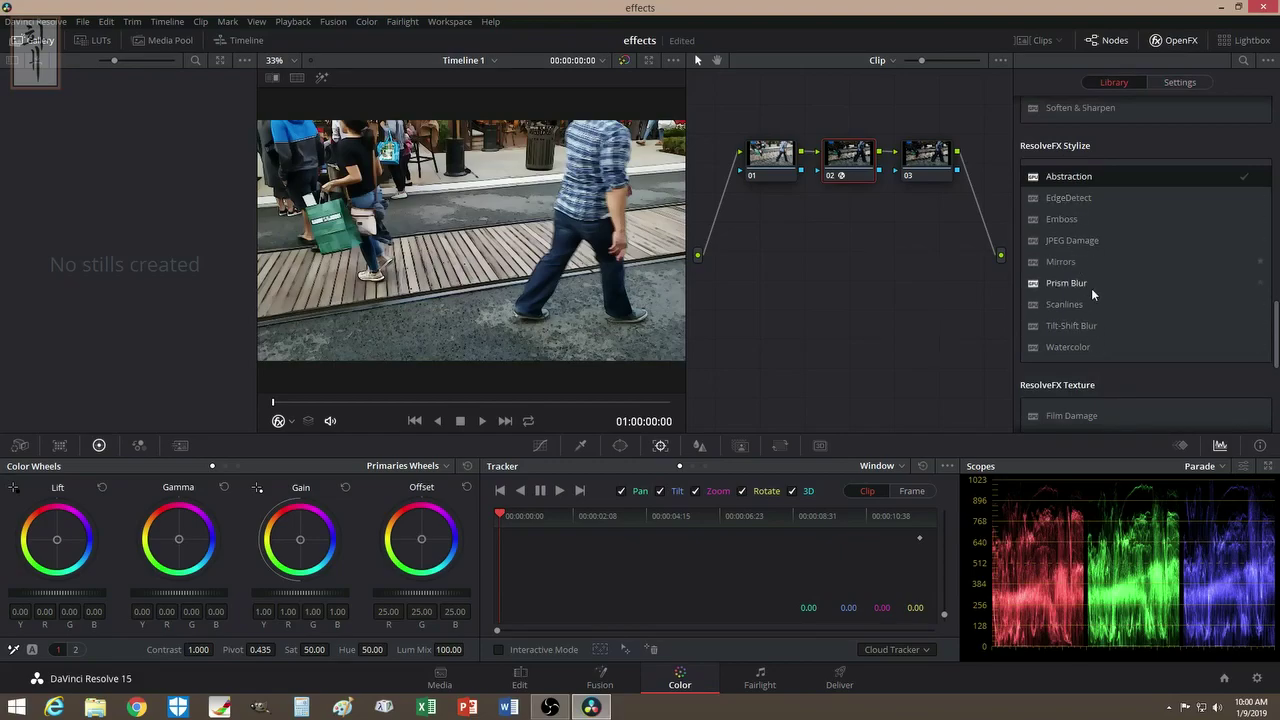
pyautogui.scroll(-2, 1091, 290)
pyautogui.moveTo(1077, 314); pyautogui.dragTo(848, 157)
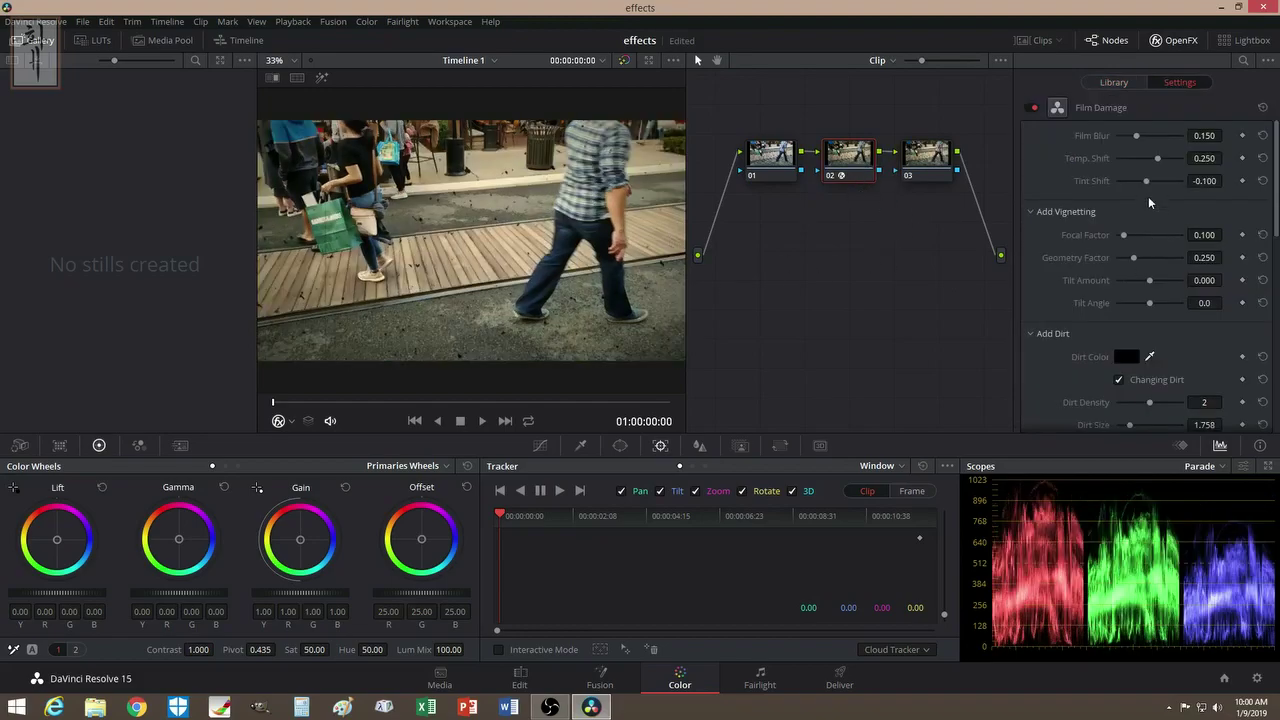
# Set Film Damage's film blur to 0.286, temp shift 0.612, tint shift 0.163, focal factor 0.123, geometry factor 0.132 and dirt density 4.
pyautogui.moveTo(1150, 184); pyautogui.dragTo(1157, 188)
pyautogui.moveTo(1123, 235); pyautogui.dragTo(1149, 283)
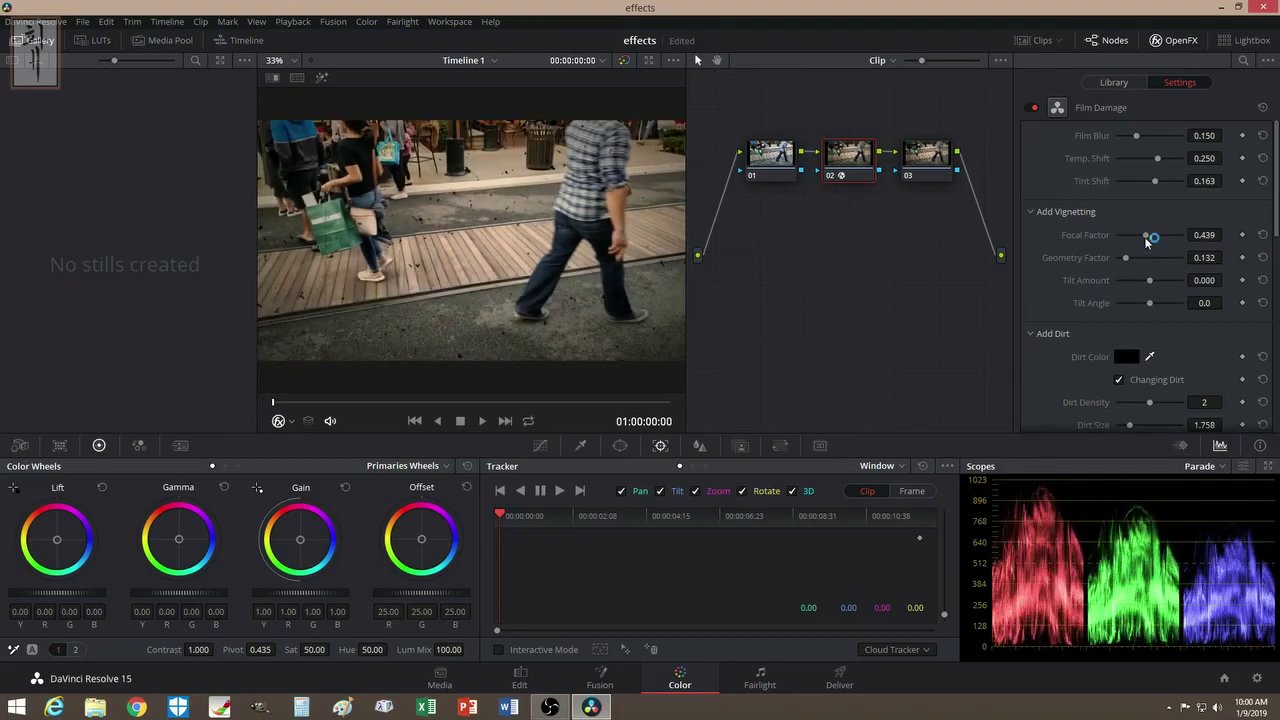
pyautogui.moveTo(1146, 235); pyautogui.dragTo(1125, 236)
pyautogui.moveTo(1158, 162); pyautogui.dragTo(1155, 136)
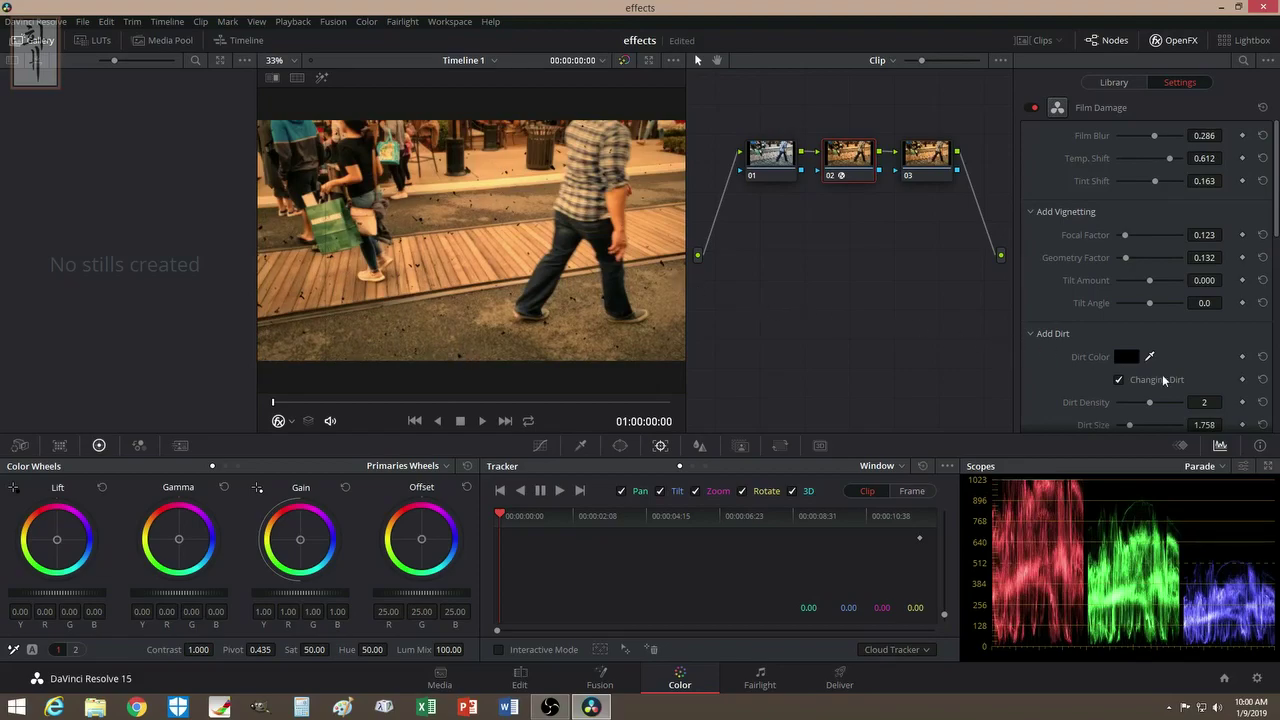
pyautogui.moveTo(1149, 404); pyautogui.dragTo(1181, 415)
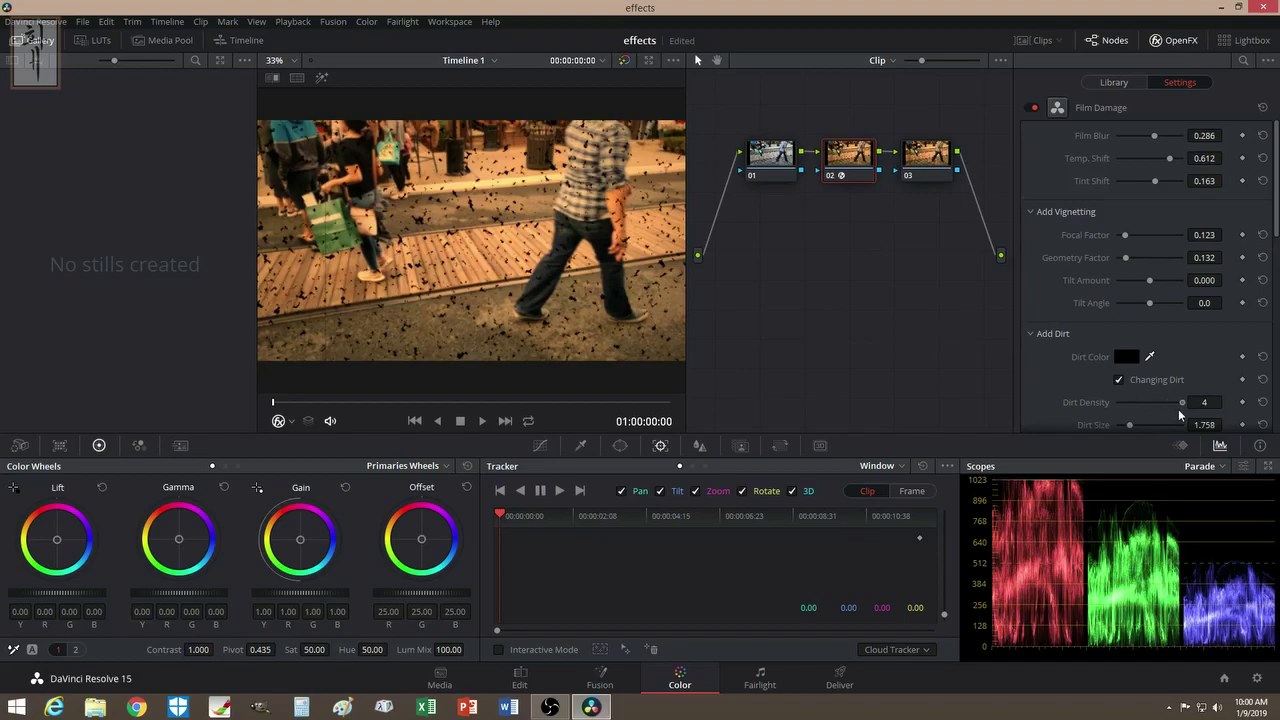
# Try Film Grain on node 02 in place of Film Damage, declining the Studio purchase and raising the grain opacity.
pyautogui.click(1117, 84)
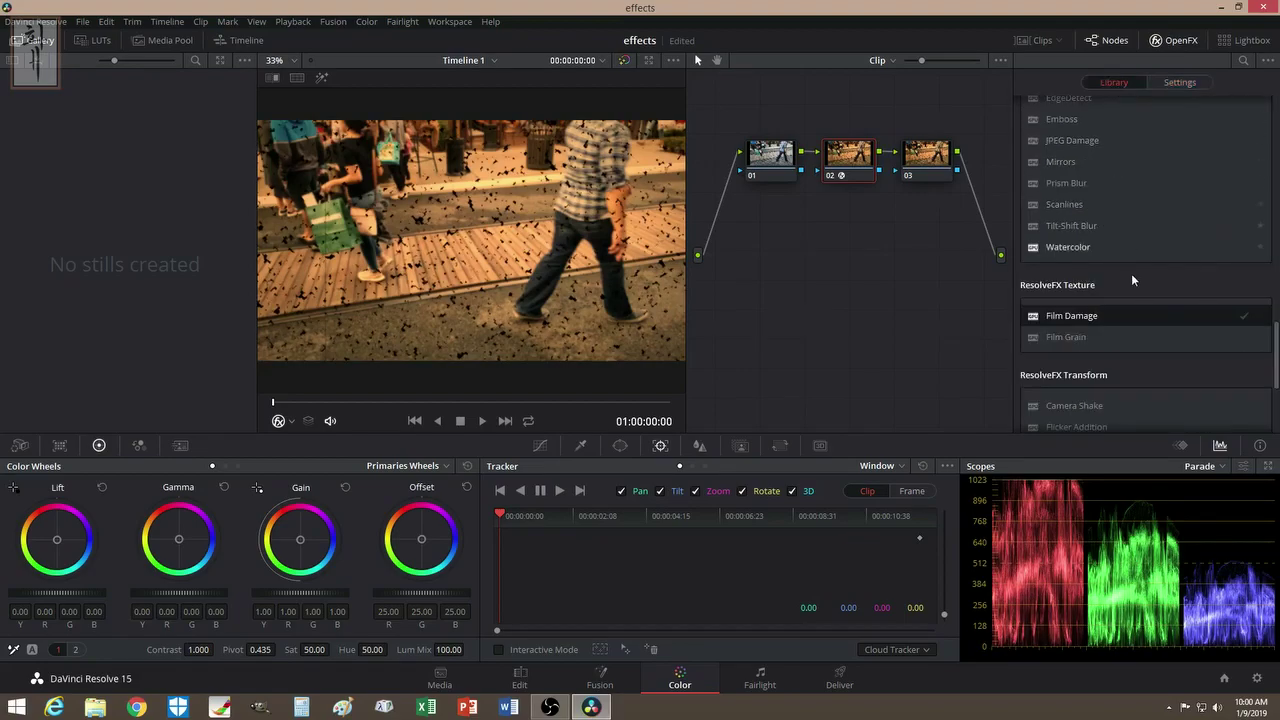
pyautogui.scroll(-2, 1145, 334)
pyautogui.moveTo(1071, 291); pyautogui.dragTo(851, 160)
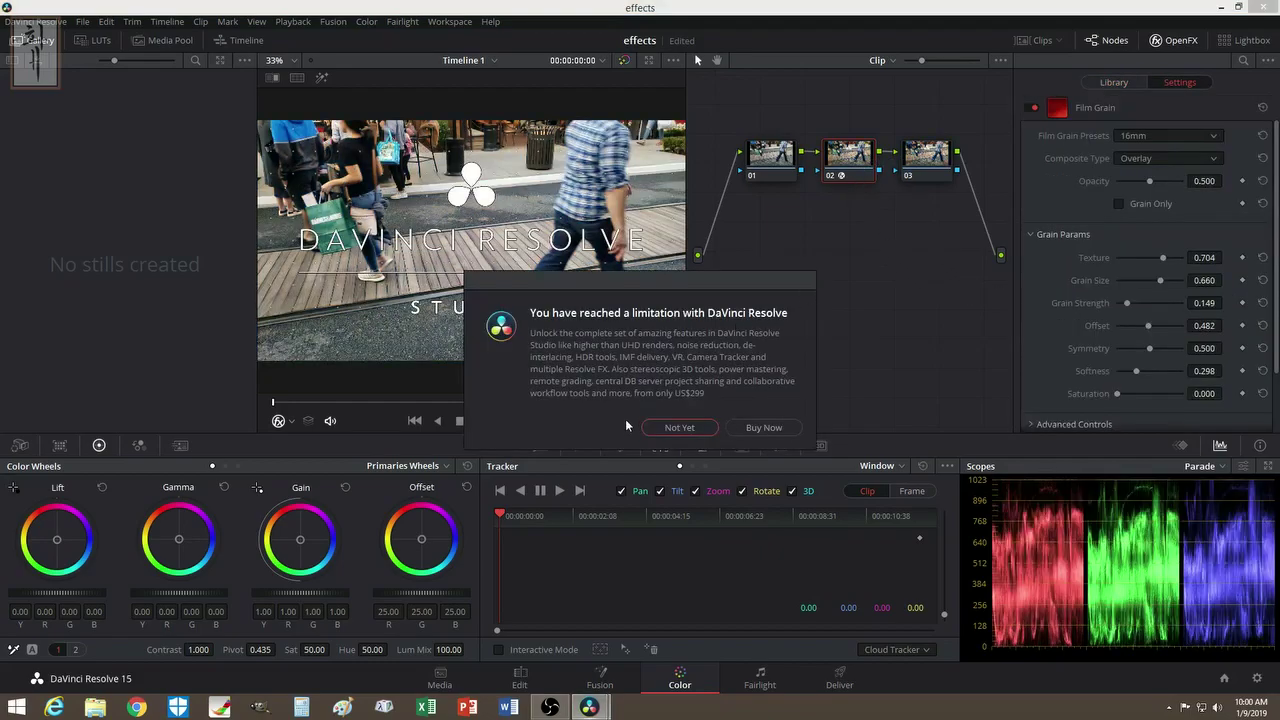
pyautogui.click(672, 426)
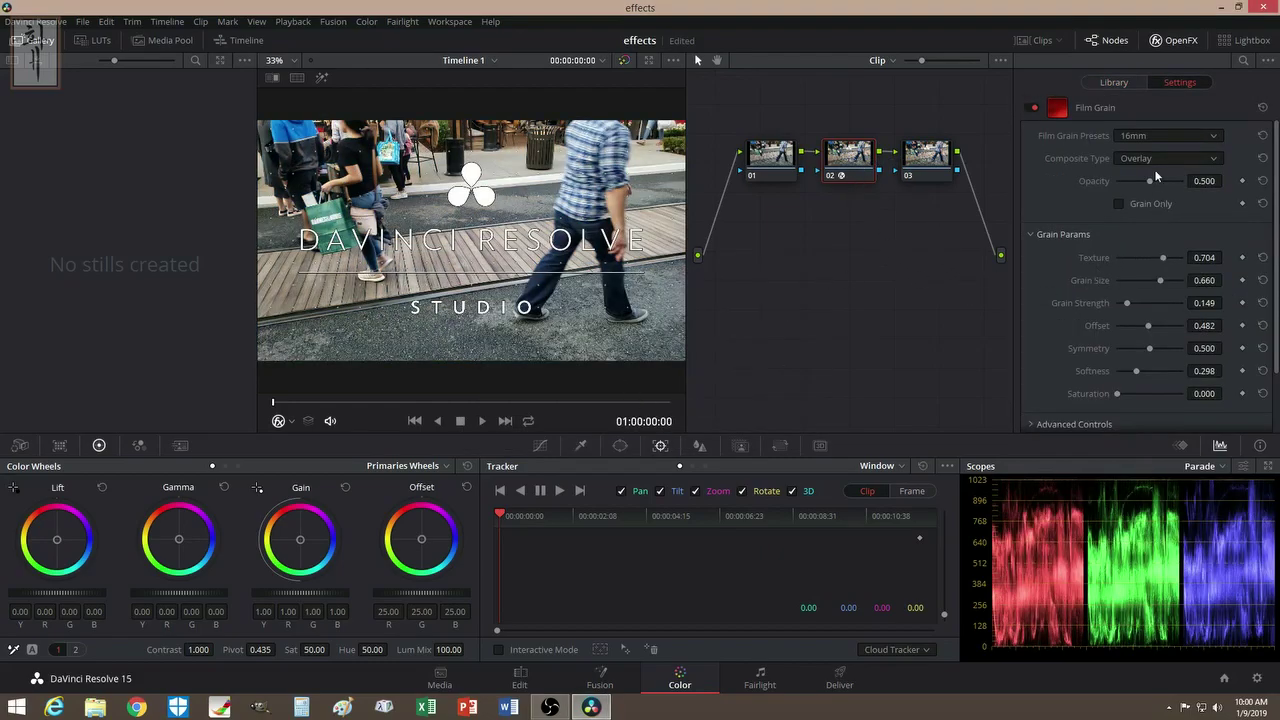
pyautogui.moveTo(1150, 181); pyautogui.dragTo(1172, 181)
# Replace Film Grain on node 02 with Camera Shake, with motion scale 2.000, speed scale 1.041 and motion blur 0.785.
pyautogui.click(1129, 82)
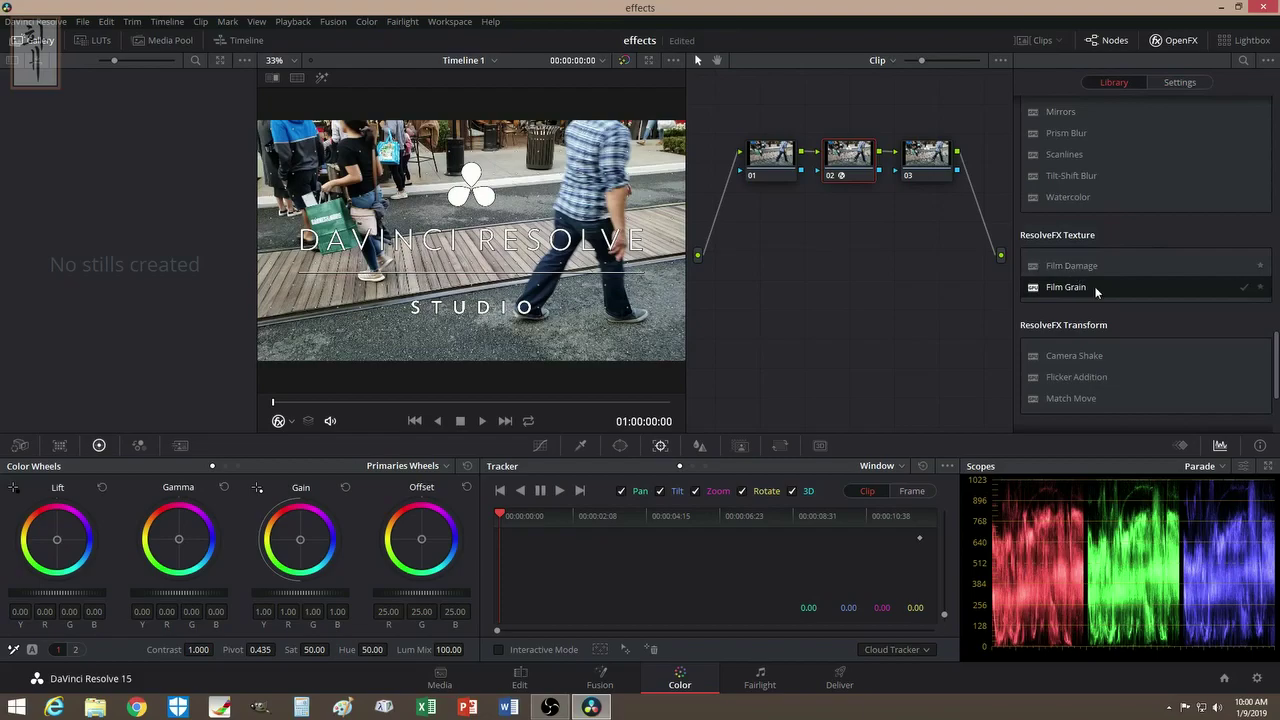
pyautogui.scroll(-1, 1094, 295)
pyautogui.moveTo(1074, 304); pyautogui.dragTo(860, 165)
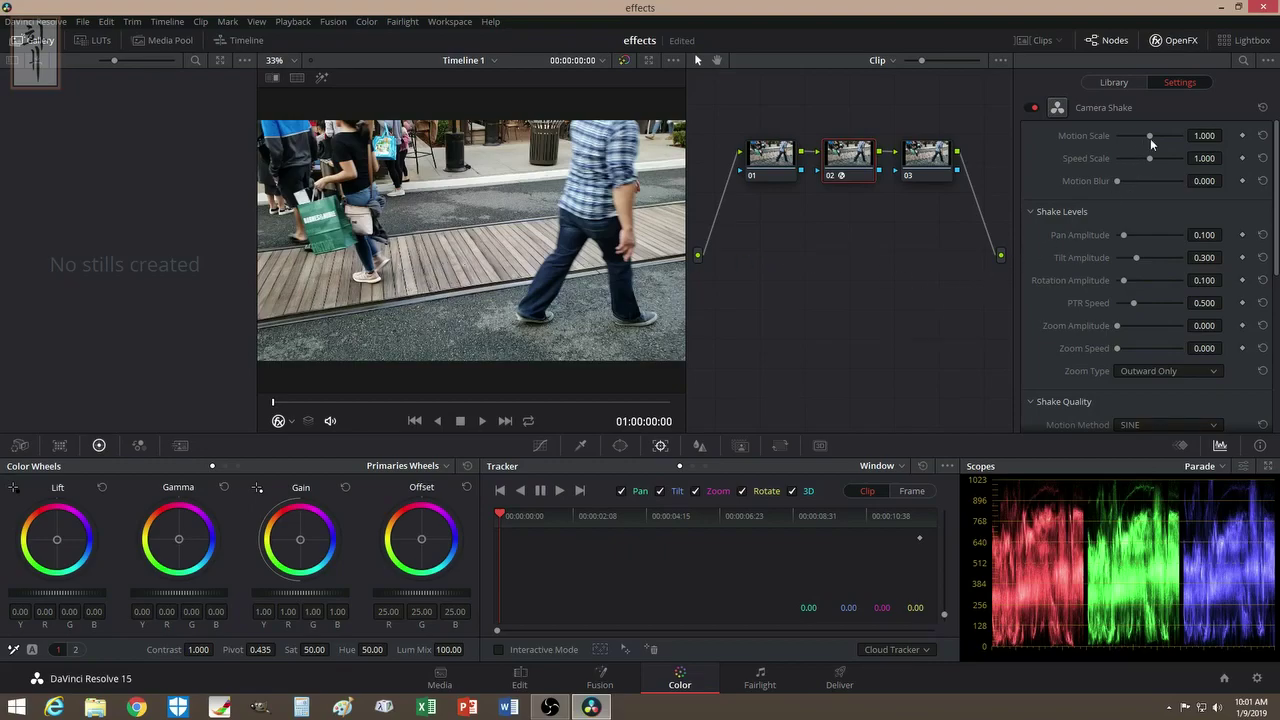
pyautogui.moveTo(1150, 135); pyautogui.dragTo(1168, 191)
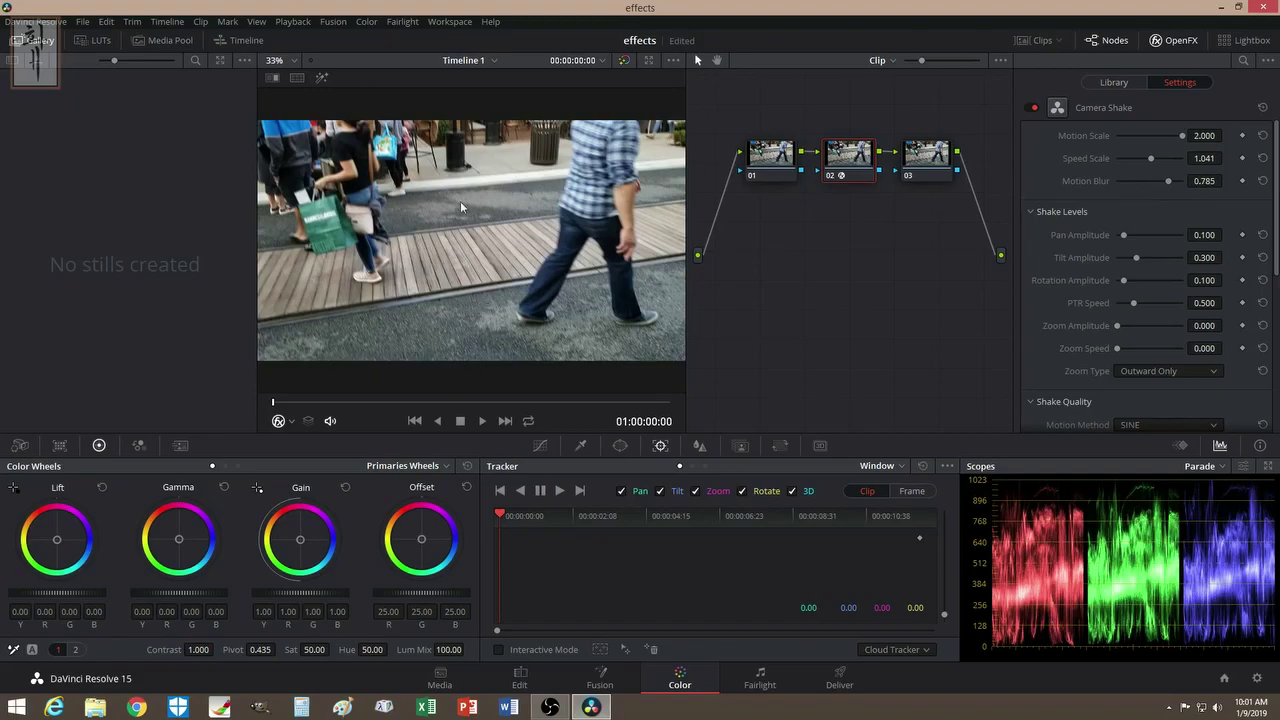
# Set the shake levels to pan amplitude 0.368, tilt amplitude 0.979, rotation amplitude 0.510, zoom amplitude 0.428 and zoom speed 0.878.
pyautogui.moveTo(1125, 232); pyautogui.dragTo(1180, 257)
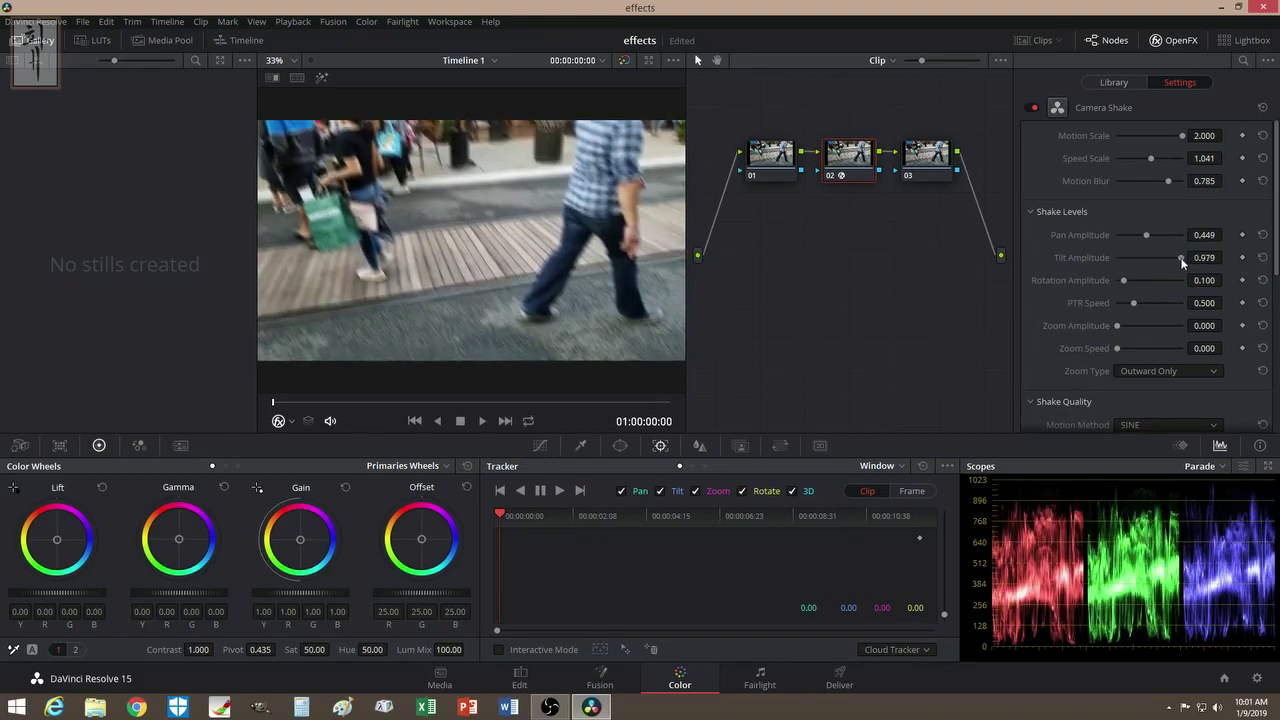
pyautogui.moveTo(1125, 281); pyautogui.dragTo(1156, 282)
pyautogui.moveTo(1142, 234); pyautogui.dragTo(1141, 245)
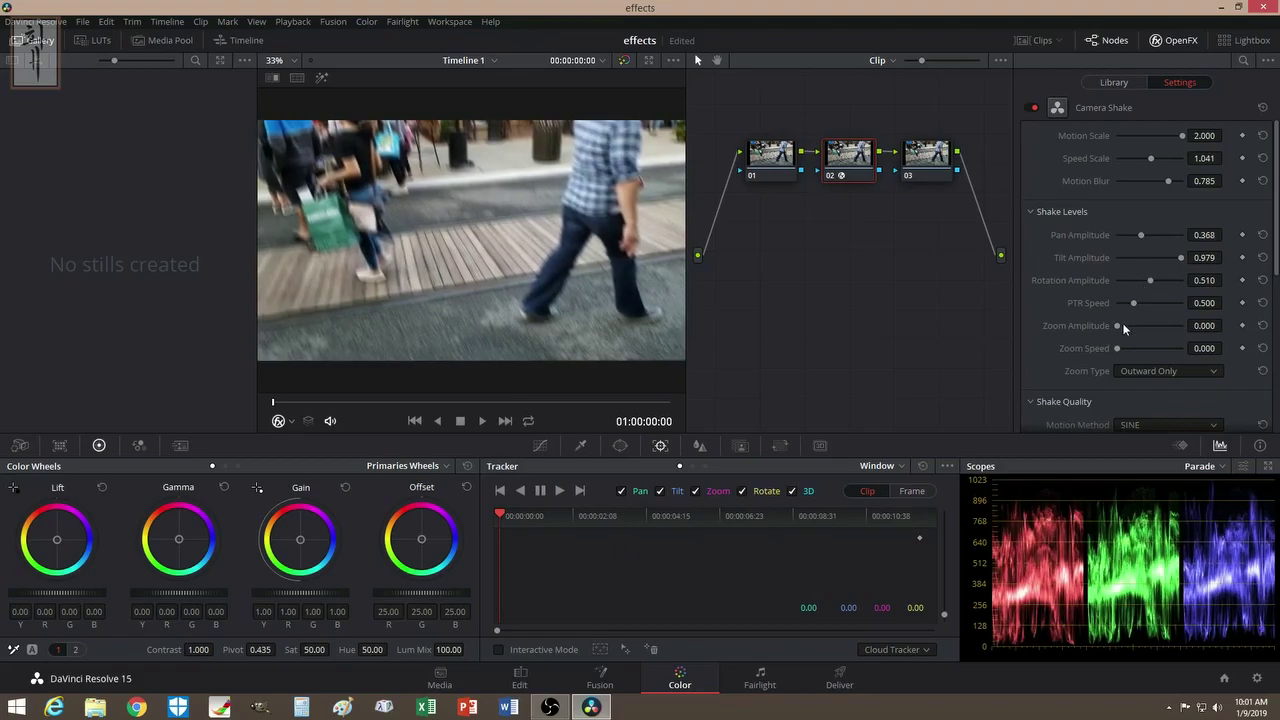
pyautogui.moveTo(1162, 326); pyautogui.dragTo(1143, 345)
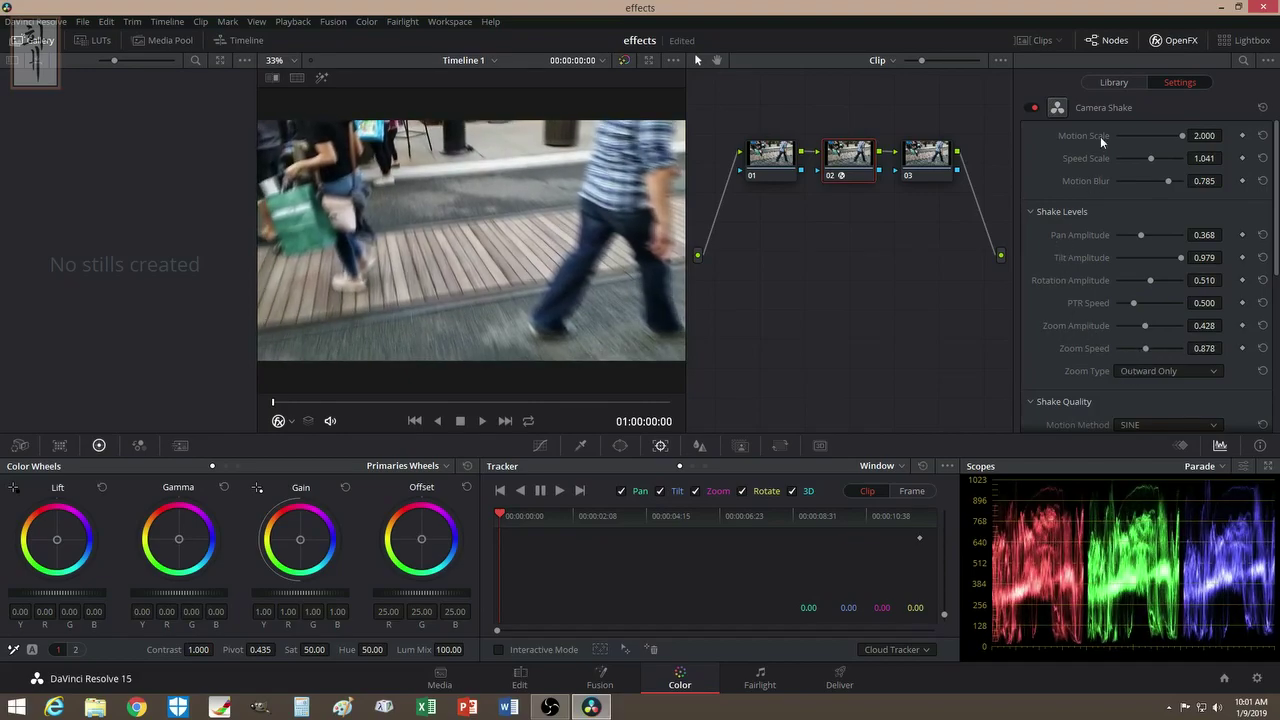
# Try Lens Distortion on node 02 in place of Camera Shake and decline the Studio purchase.
pyautogui.click(1113, 84)
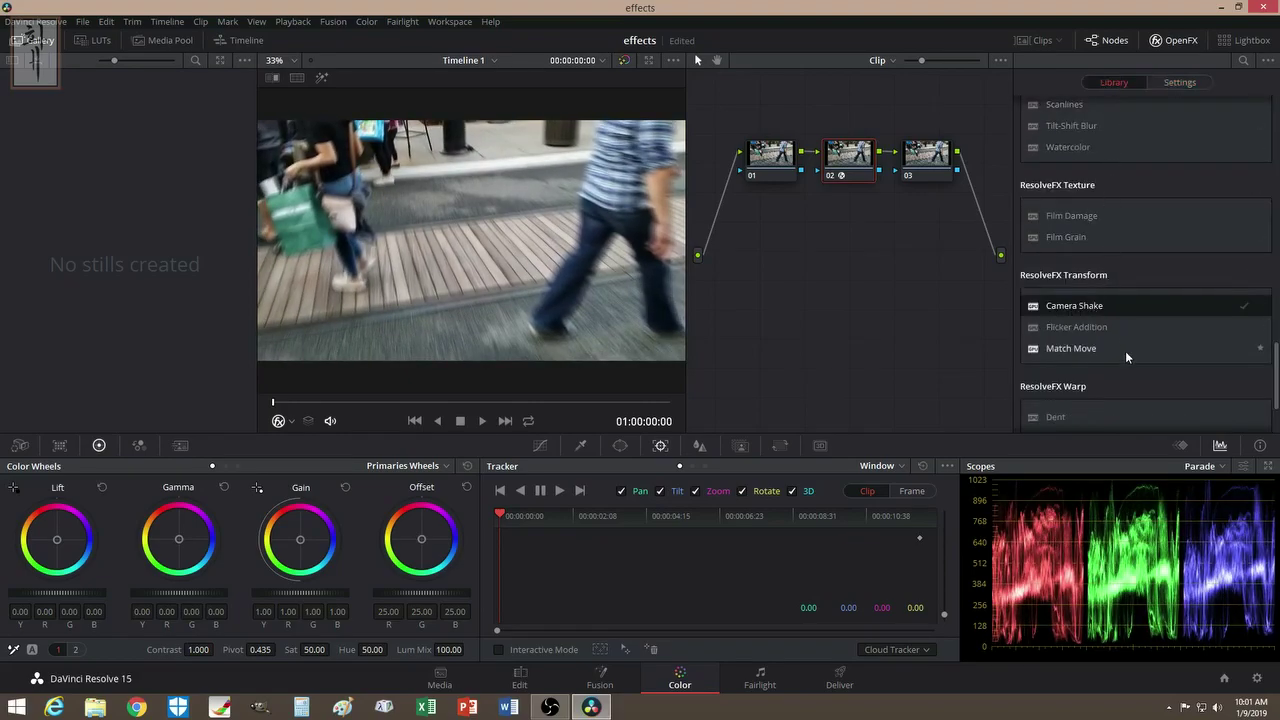
pyautogui.scroll(-2, 1126, 351)
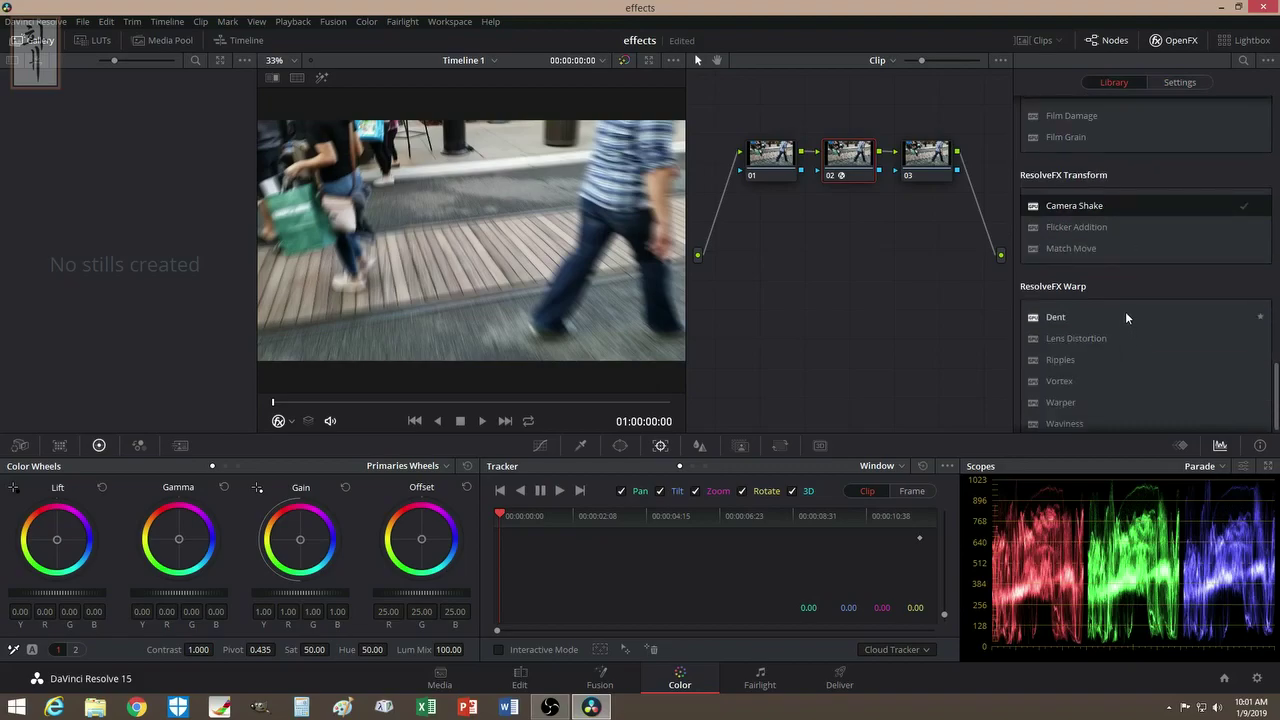
pyautogui.moveTo(1077, 328); pyautogui.dragTo(852, 164)
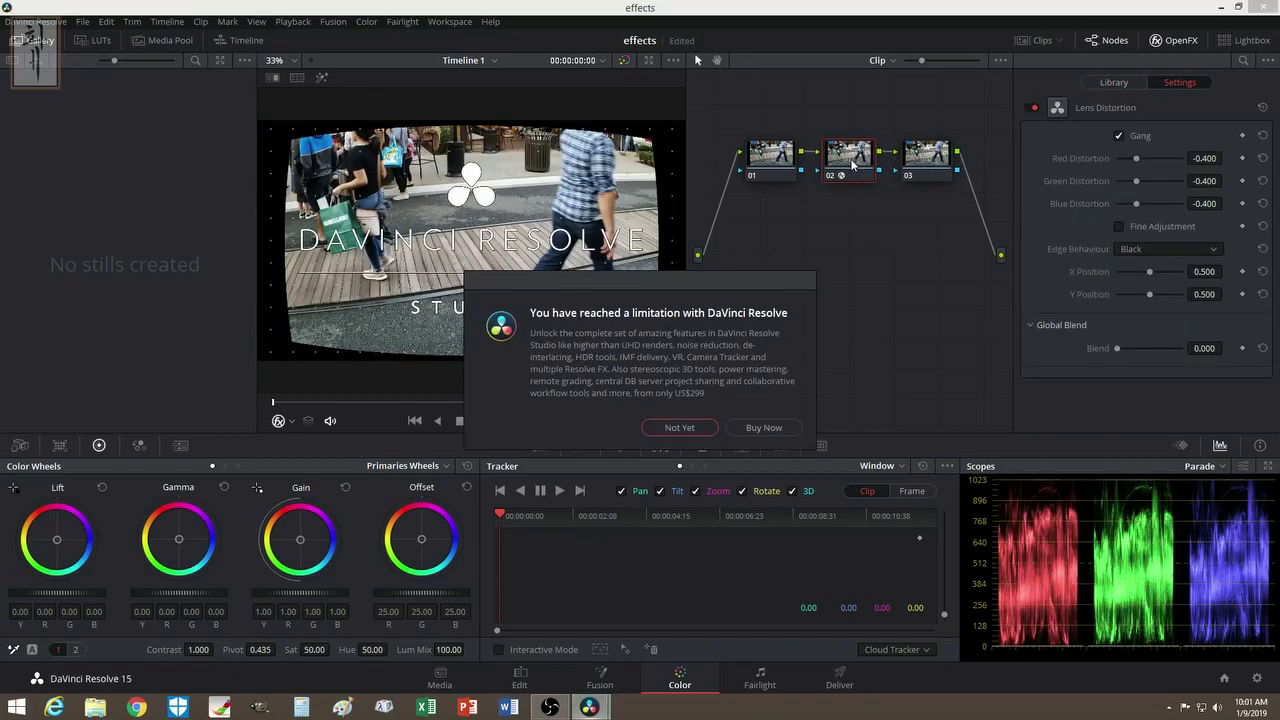
pyautogui.click(687, 426)
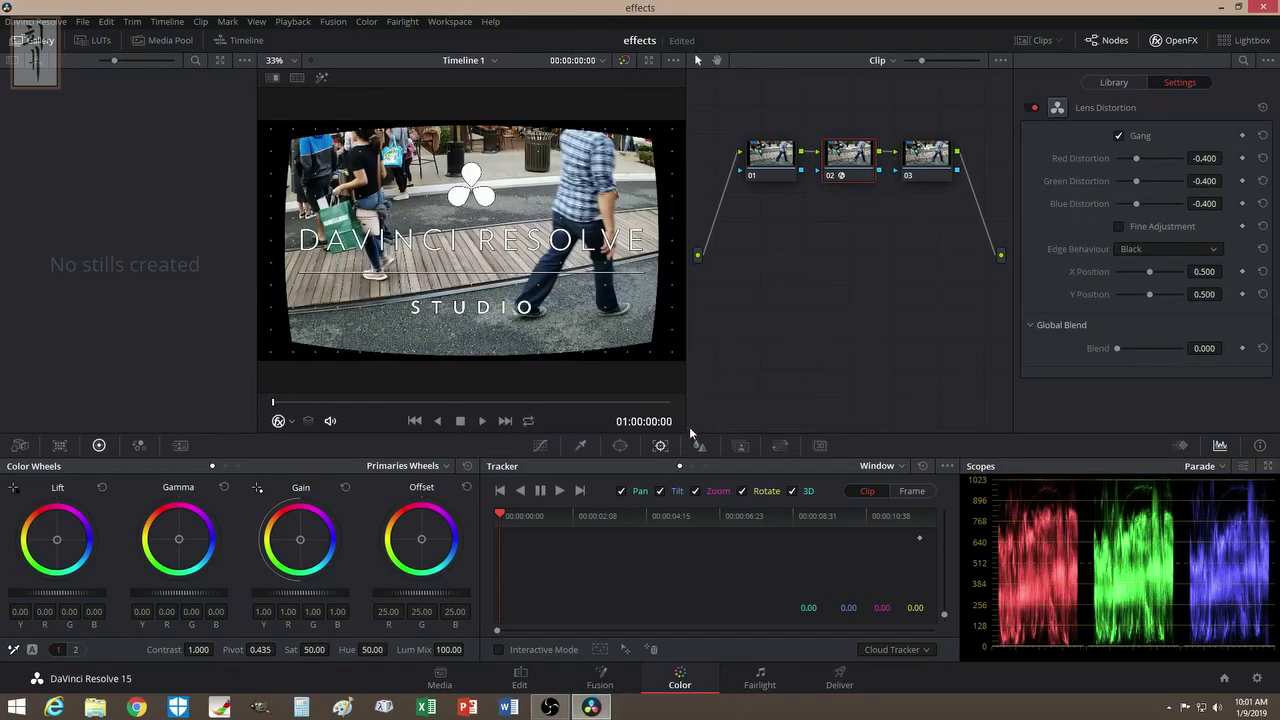
# Replace Lens Distortion on node 02 with Dent, with X position 0.612, Y position 0.408 and size 0.899.
pyautogui.click(1113, 82)
pyautogui.moveTo(1052, 305); pyautogui.dragTo(846, 160)
pyautogui.moveTo(1149, 159); pyautogui.dragTo(1238, 210)
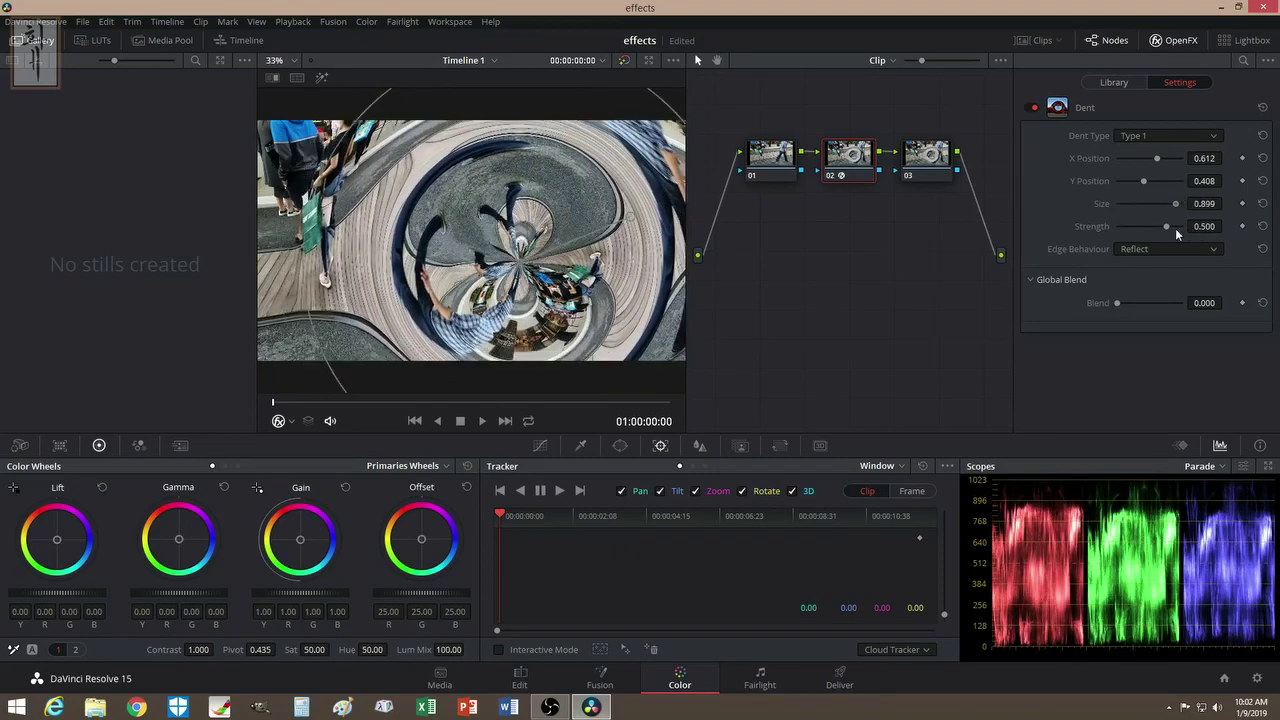
# Replace Dent on node 02 with Mosaic Blur from the ResolveFX Blur group and adjust its pixel frequency.
pyautogui.click(1107, 83)
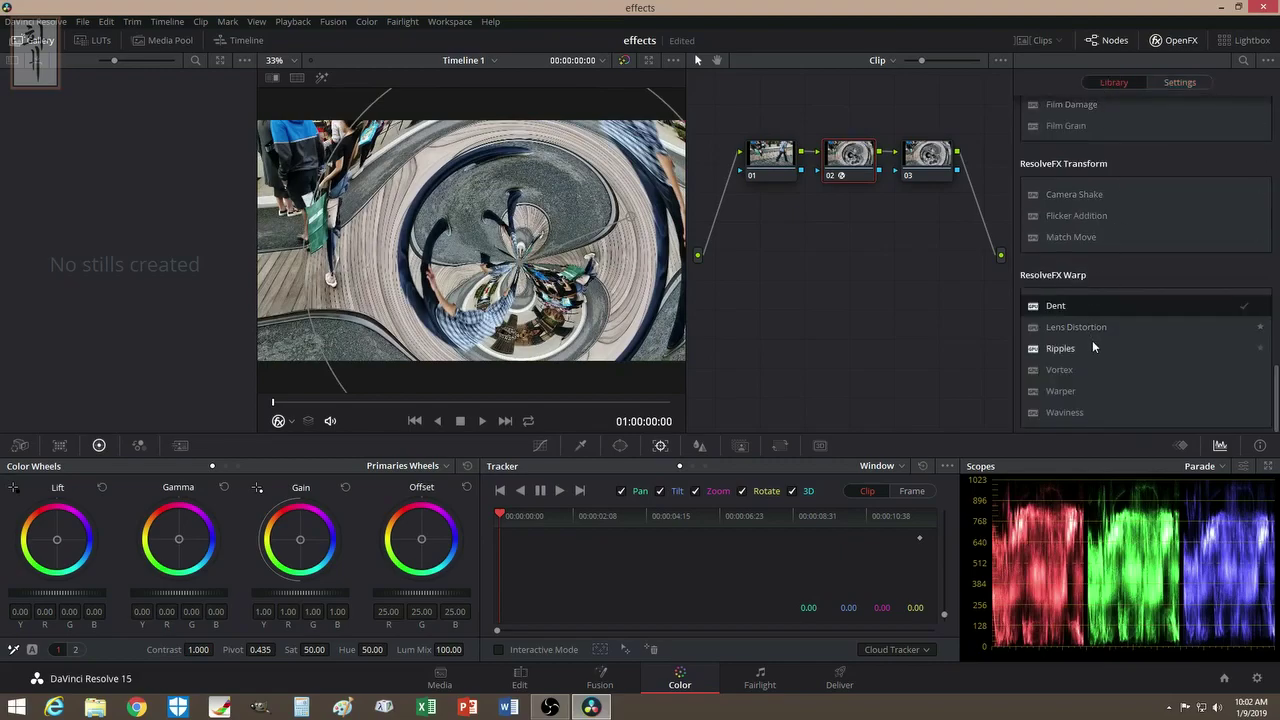
pyautogui.scroll(5, 1070, 390)
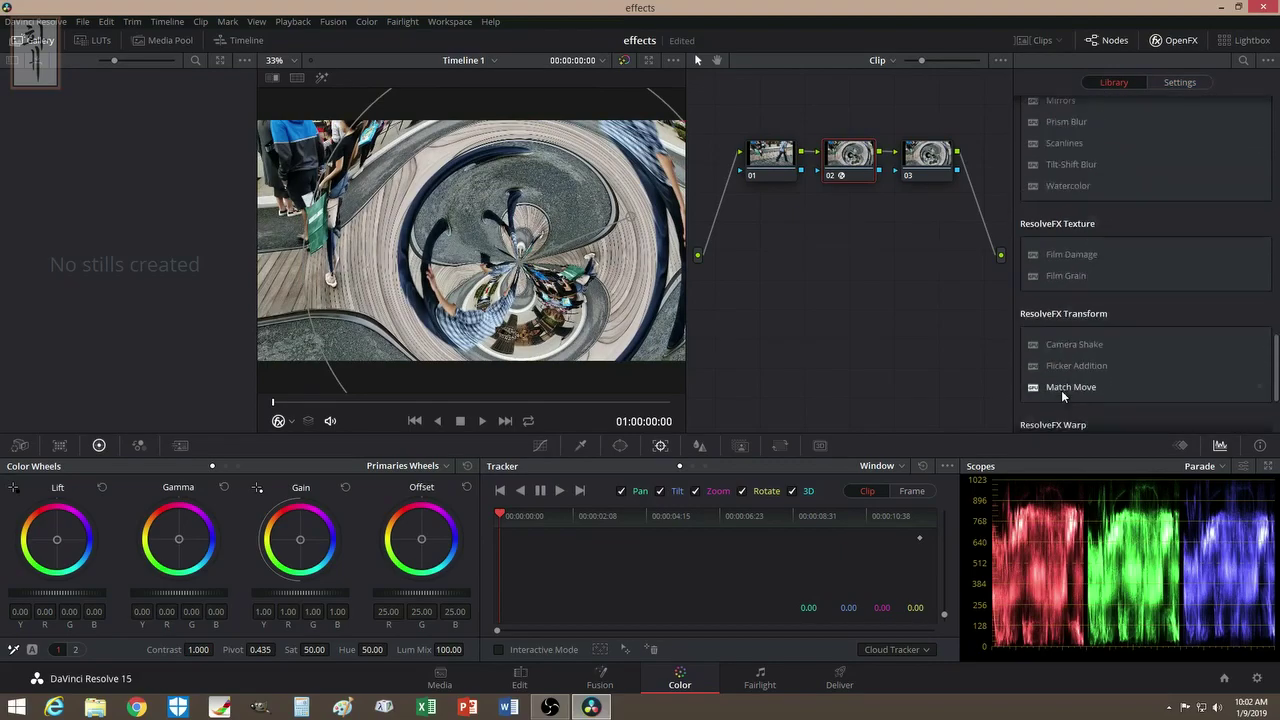
pyautogui.scroll(1, 1086, 383)
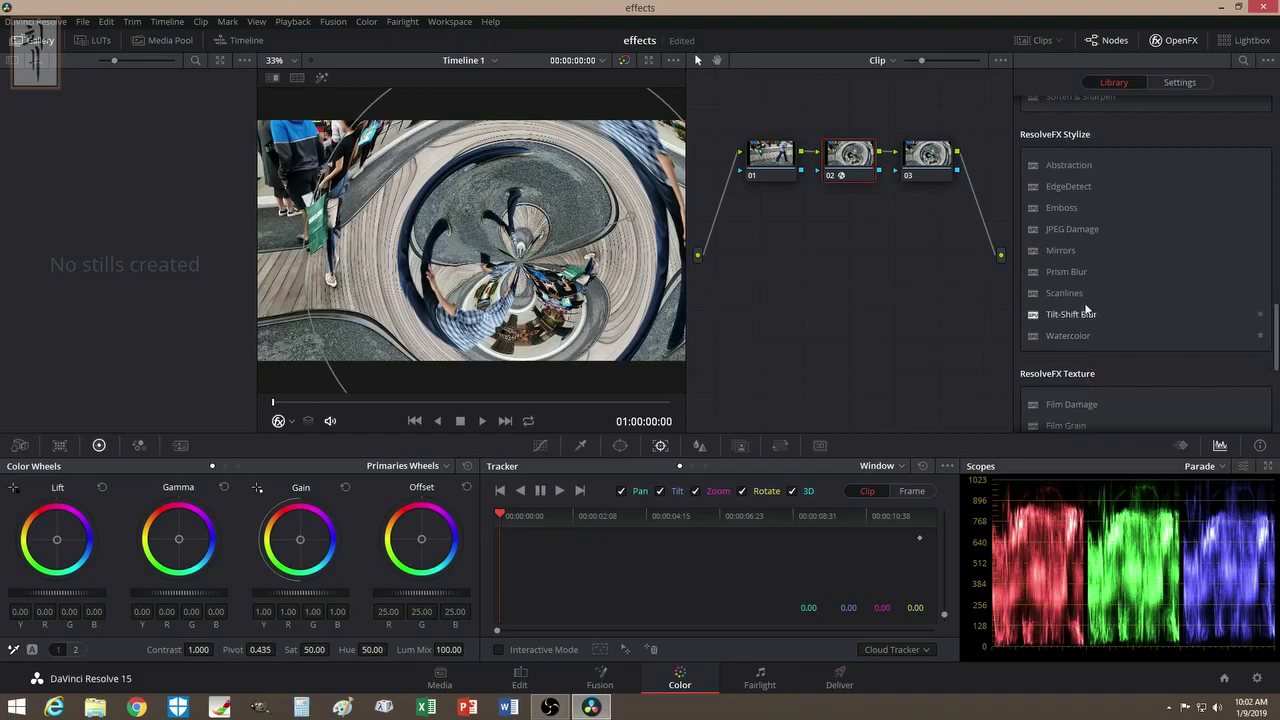
pyautogui.scroll(2, 1094, 245)
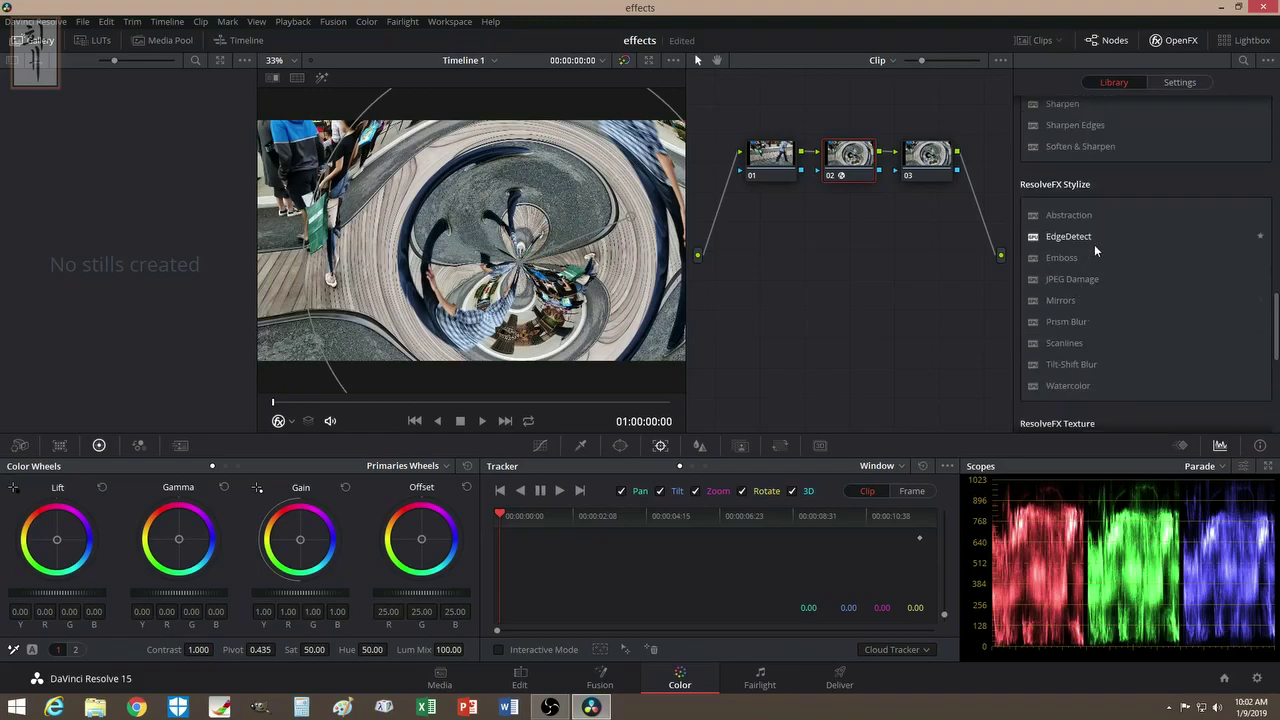
pyautogui.scroll(20, 1085, 313)
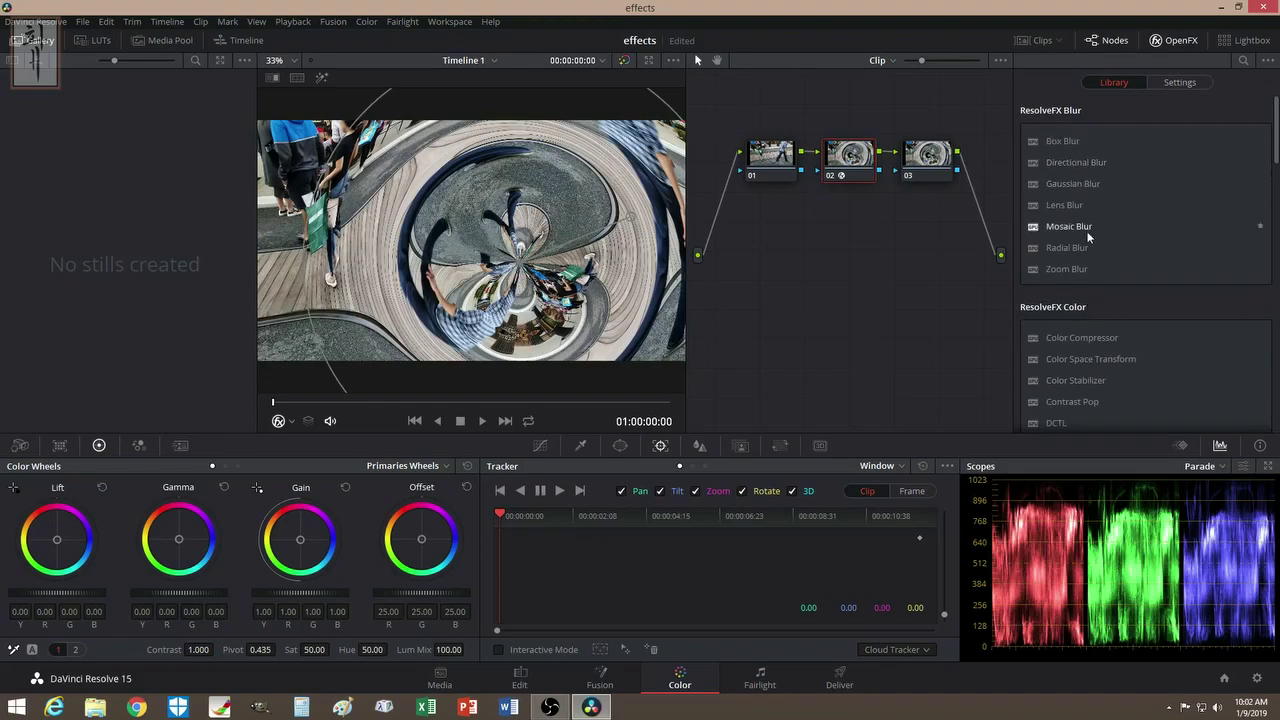
pyautogui.moveTo(1067, 226); pyautogui.dragTo(848, 158)
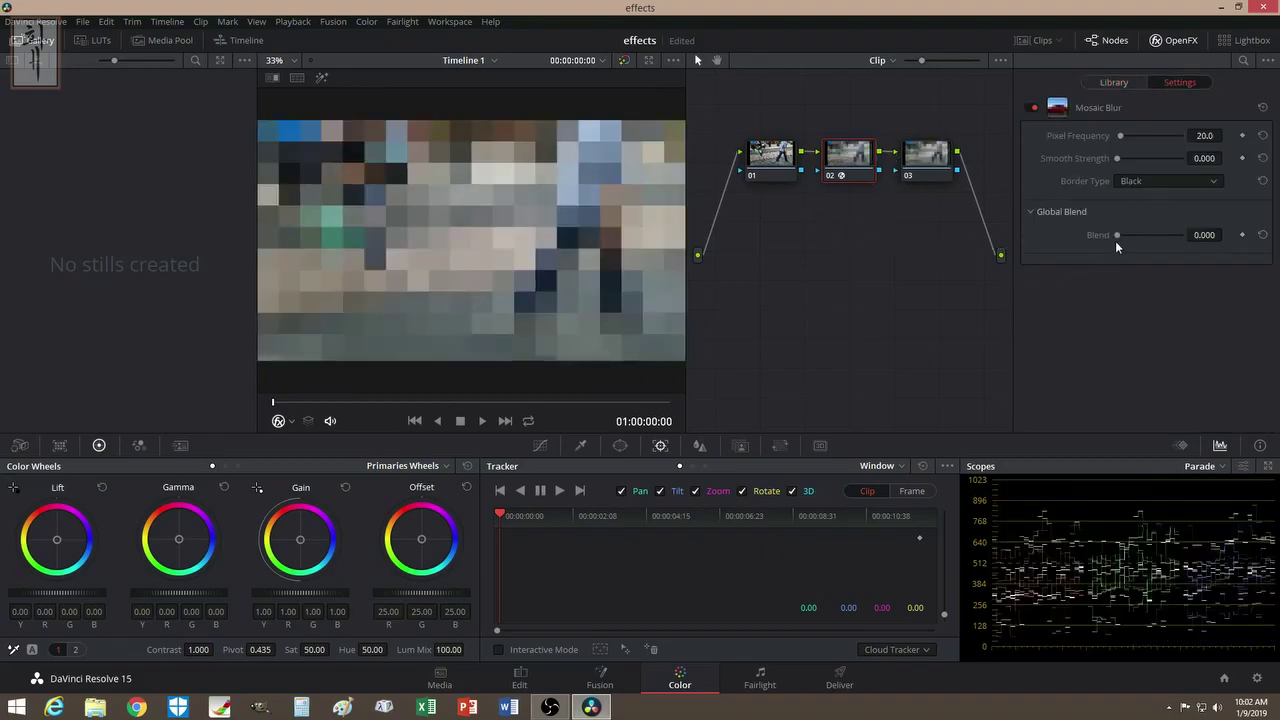
pyautogui.moveTo(1121, 136)
pyautogui.mouseDown()
pyautogui.moveTo(1144, 133)
pyautogui.moveTo(1120, 137)
pyautogui.mouseUp()
# Apply EdgeDetect from the ResolveFX Stylize group to node 02 in place of the current effect, with smooth 0.000 and brightness 3.164.
pyautogui.click(1113, 84)
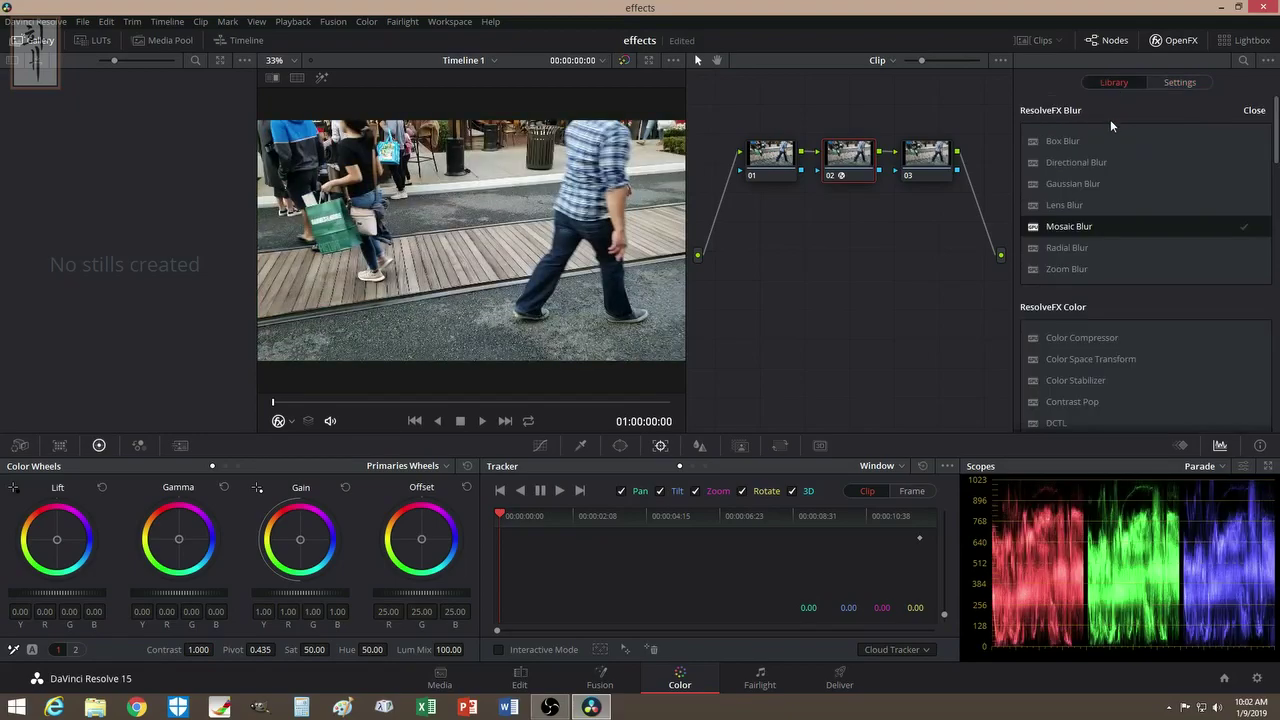
pyautogui.scroll(-5, 1070, 281)
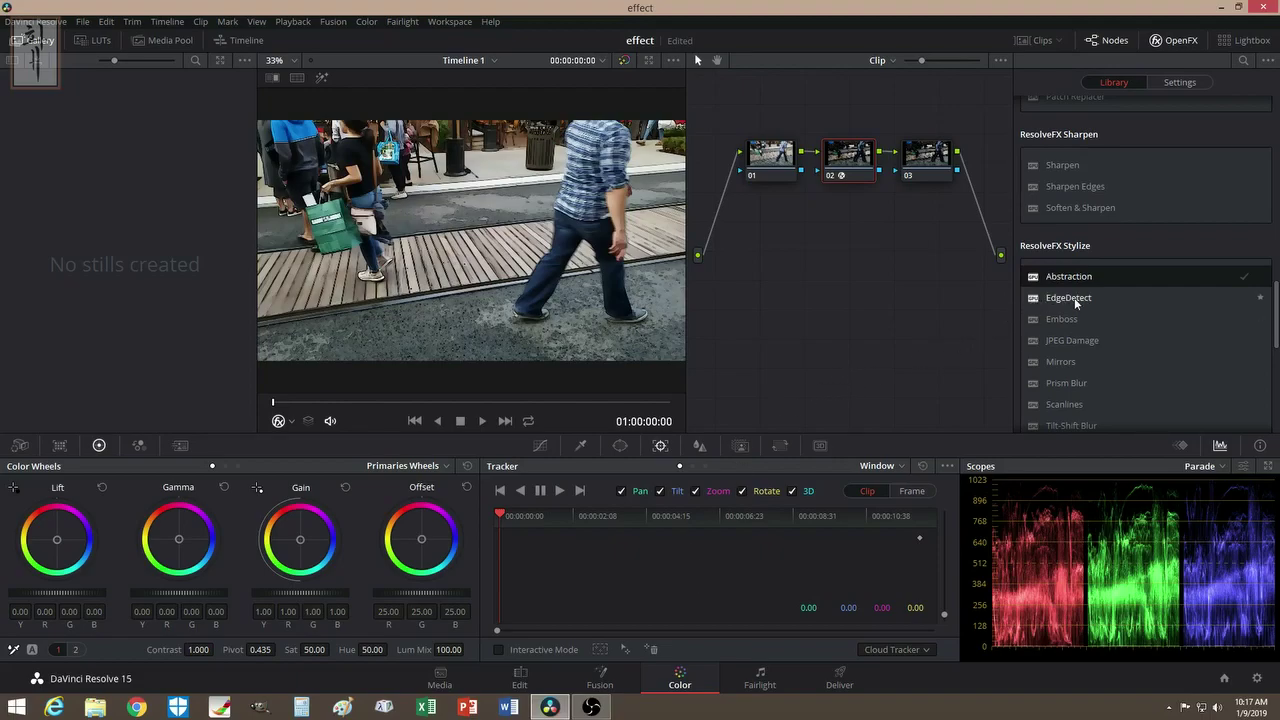
pyautogui.moveTo(1074, 297); pyautogui.dragTo(846, 150)
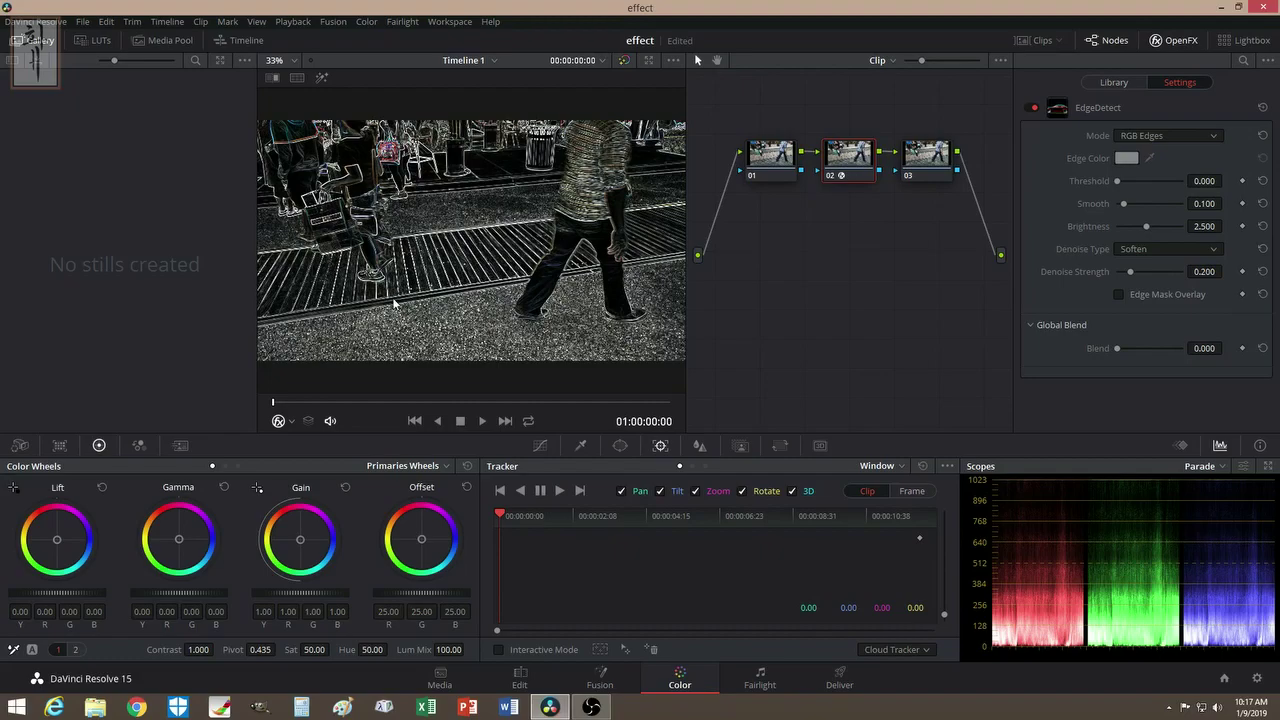
pyautogui.moveTo(1118, 177); pyautogui.dragTo(1155, 225)
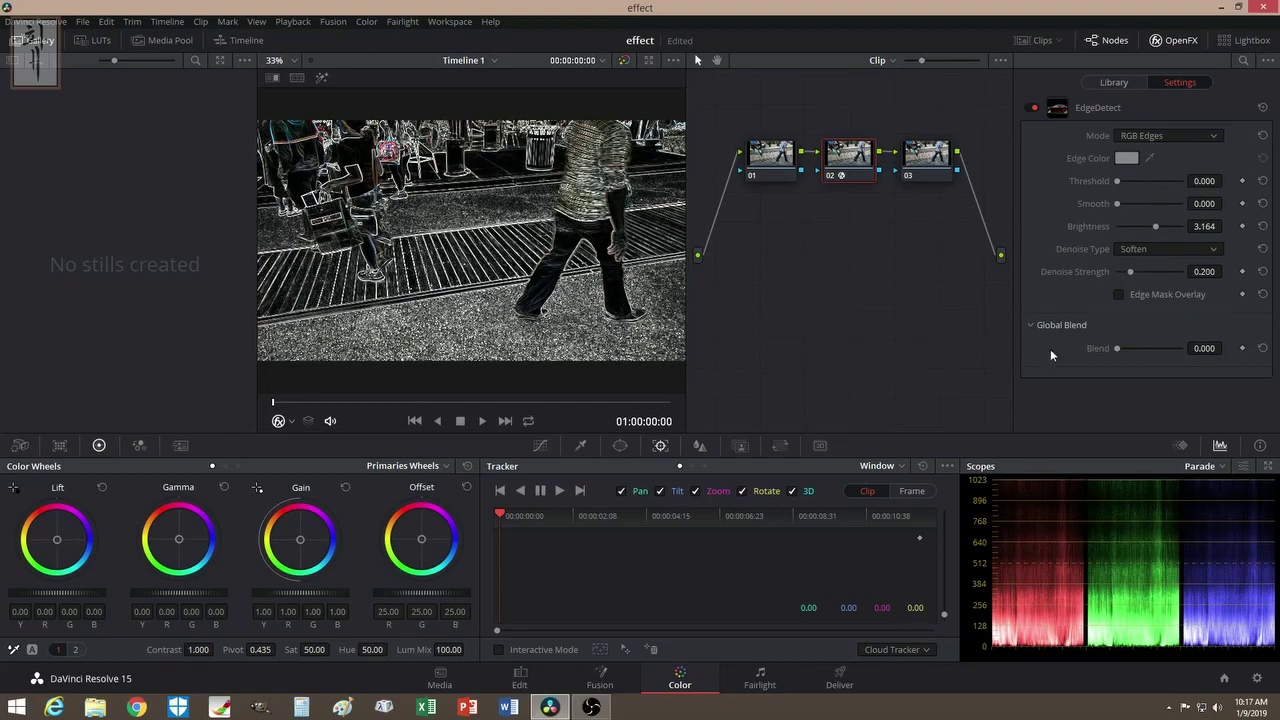
pyautogui.moveTo(1117, 346)
pyautogui.mouseDown()
pyautogui.moveTo(1183, 341)
pyautogui.moveTo(1126, 349)
pyautogui.moveTo(1201, 347)
pyautogui.moveTo(1122, 355)
pyautogui.moveTo(1214, 355)
pyautogui.moveTo(1096, 368)
pyautogui.moveTo(1202, 366)
pyautogui.moveTo(1112, 363)
pyautogui.mouseUp()
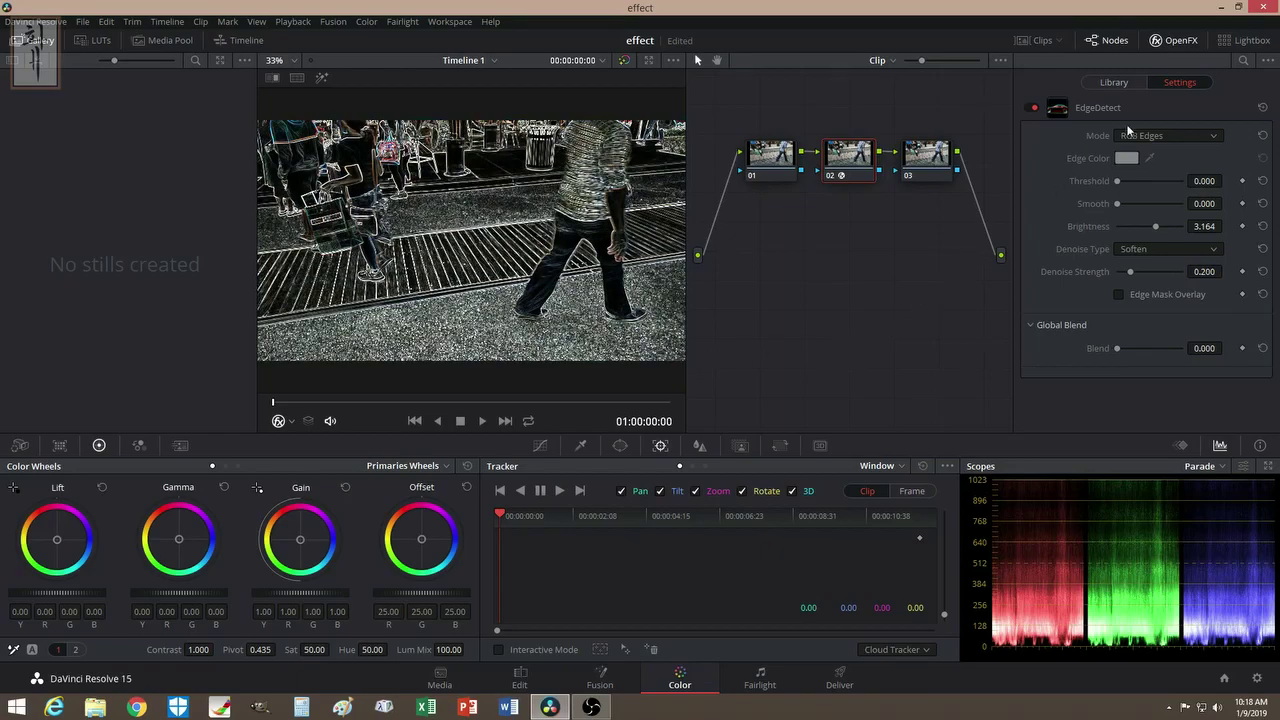
# Look through the ResolveFX Stylize, Transform and Warp groups in the effects library, then return to the effect settings of node 02.
pyautogui.click(1115, 82)
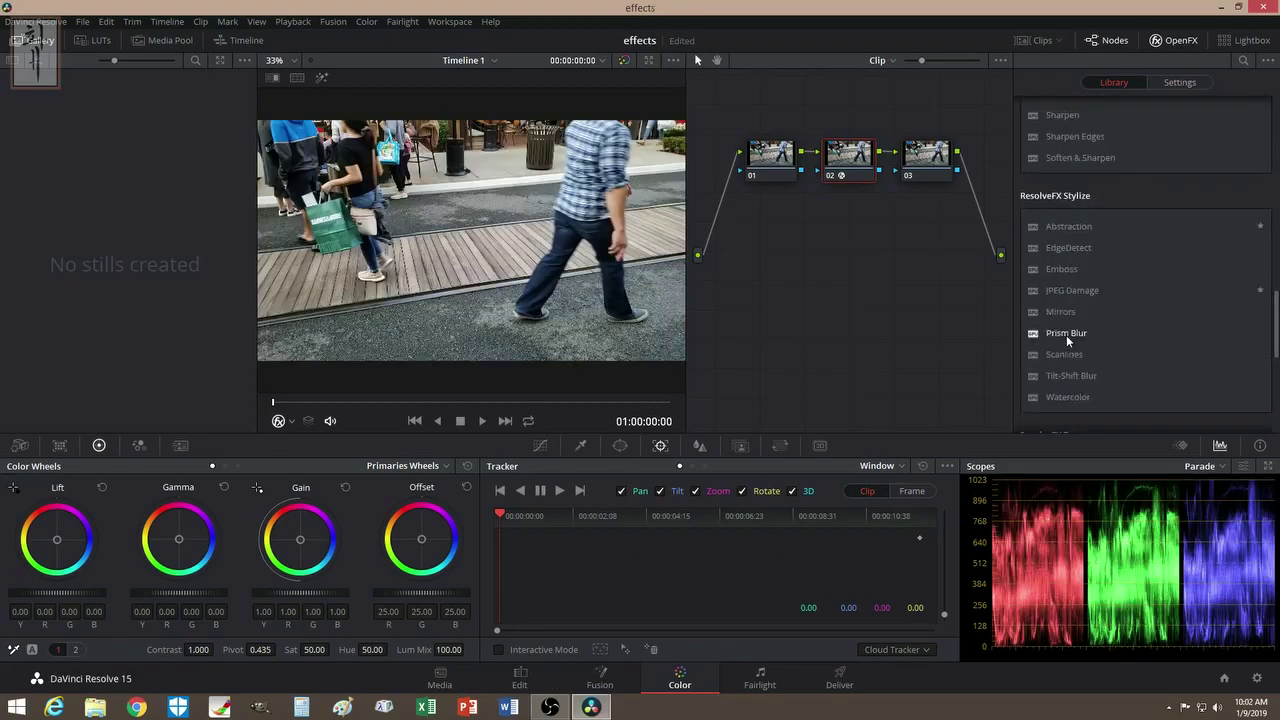
pyautogui.scroll(-5, 1066, 335)
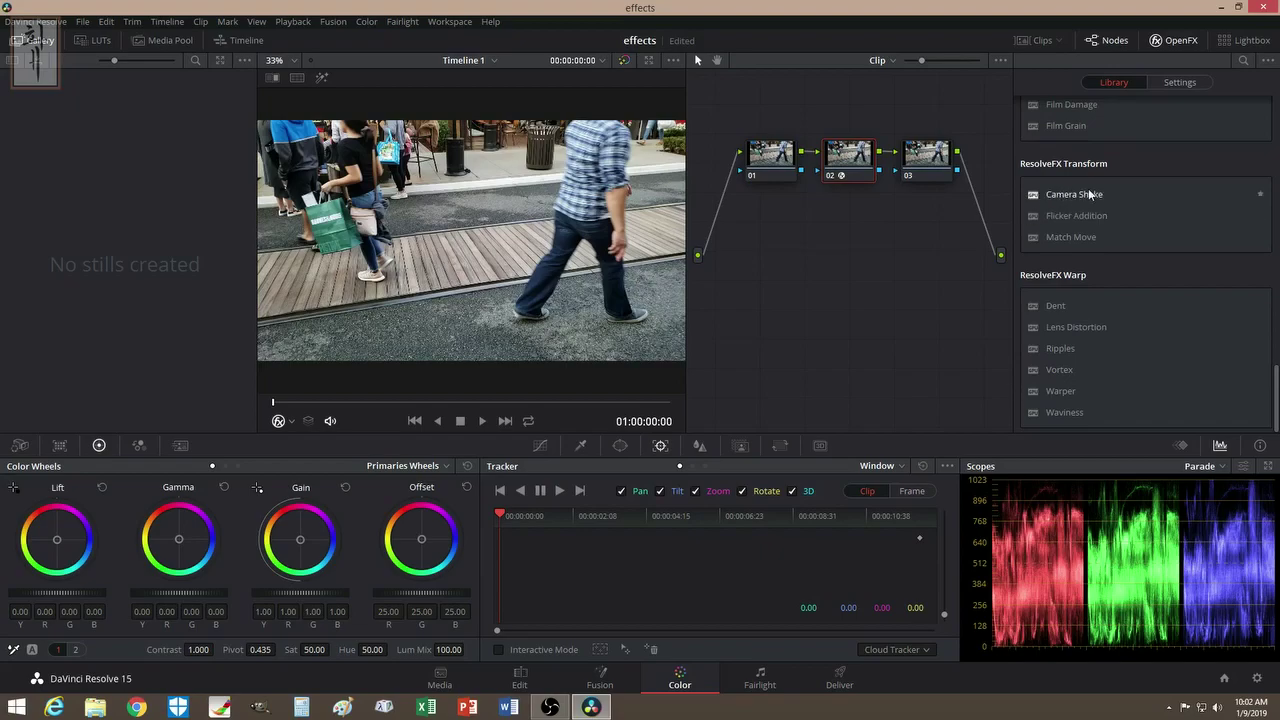
pyautogui.click(1175, 41)
pyautogui.click(1177, 44)
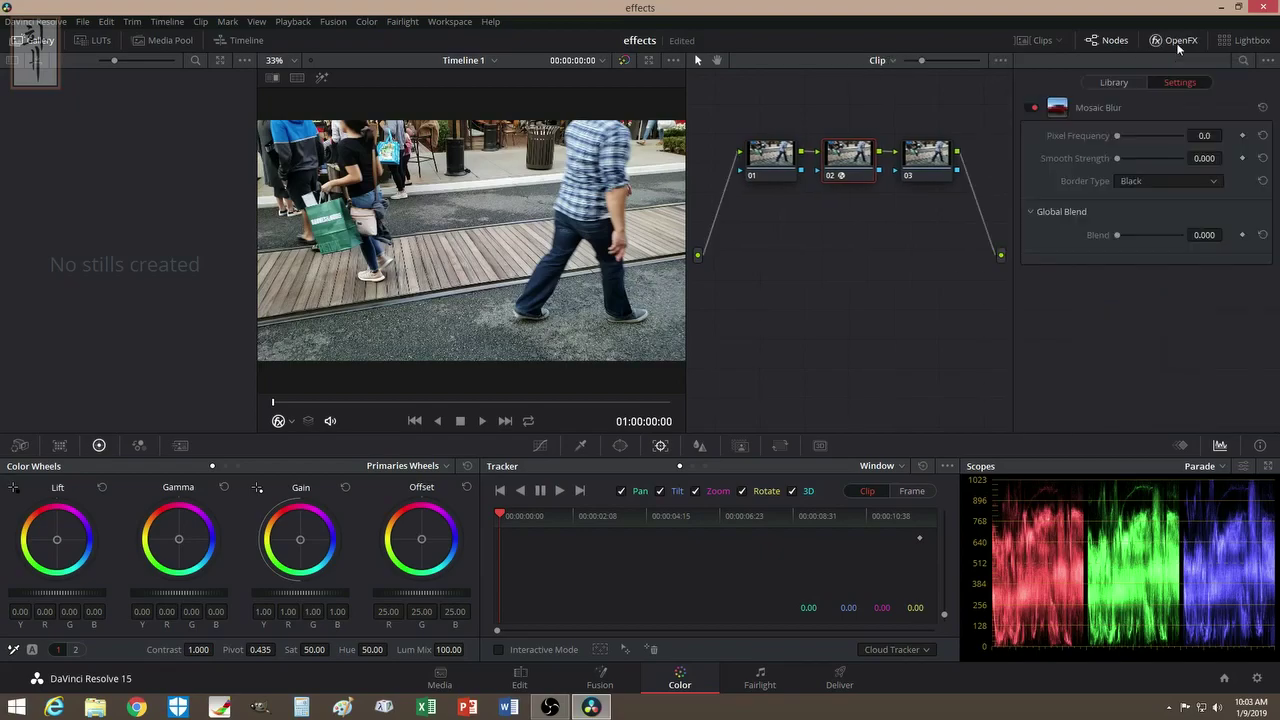